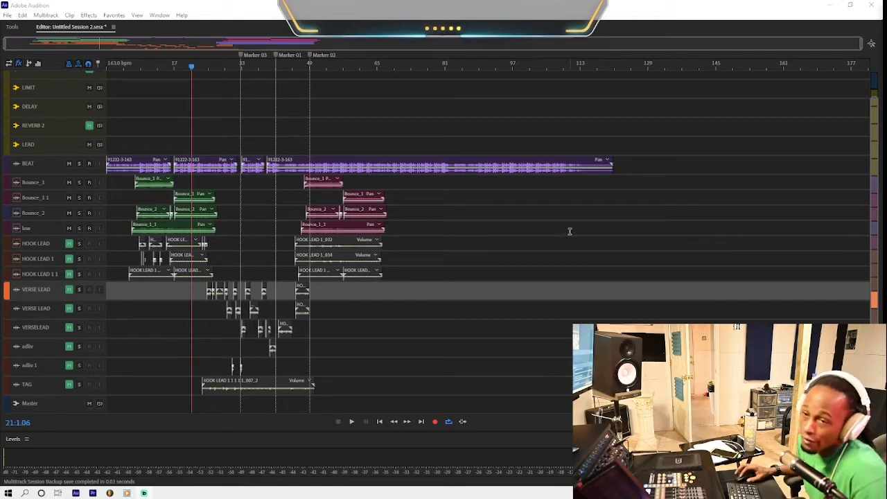
# - Unmute the second VERSE LEAD track, the VERSELEAD track and the adliv track
pyautogui.click(72, 314)
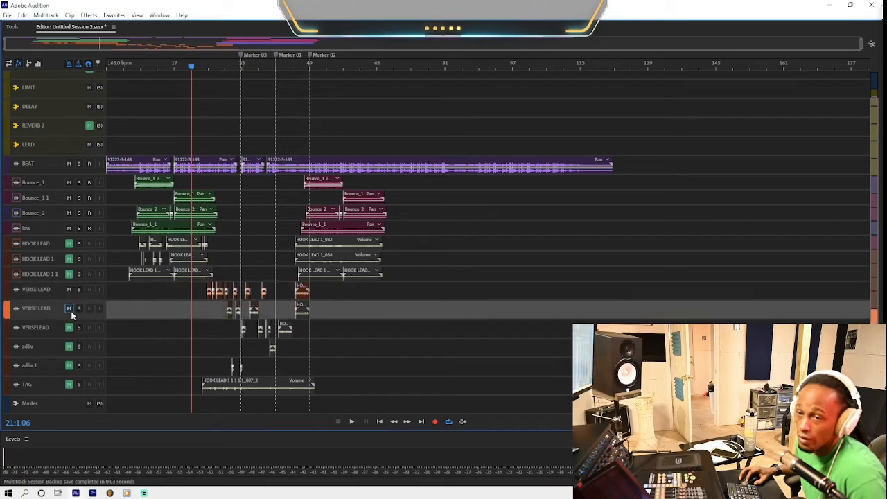
pyautogui.click(72, 327)
pyautogui.click(72, 347)
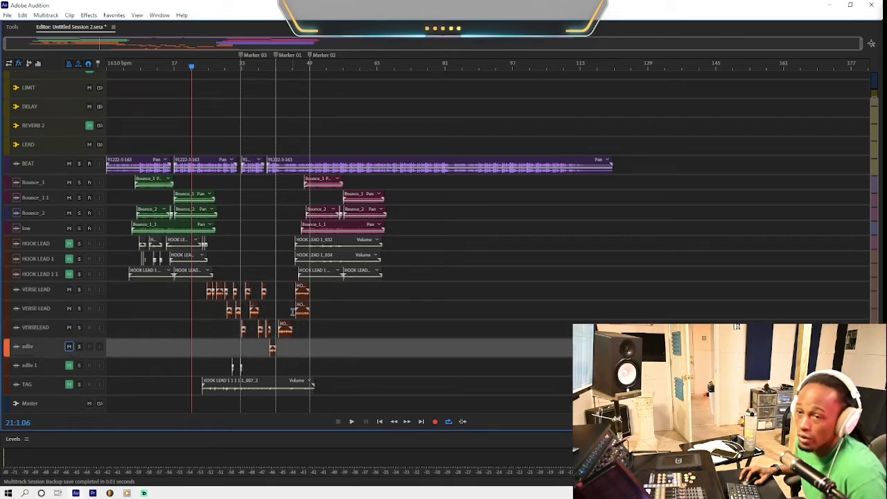
# - Examine how the verse and ad-lib clips are laid out across their tracks, relative to the beat and hook tracks
pyautogui.click(205, 303)
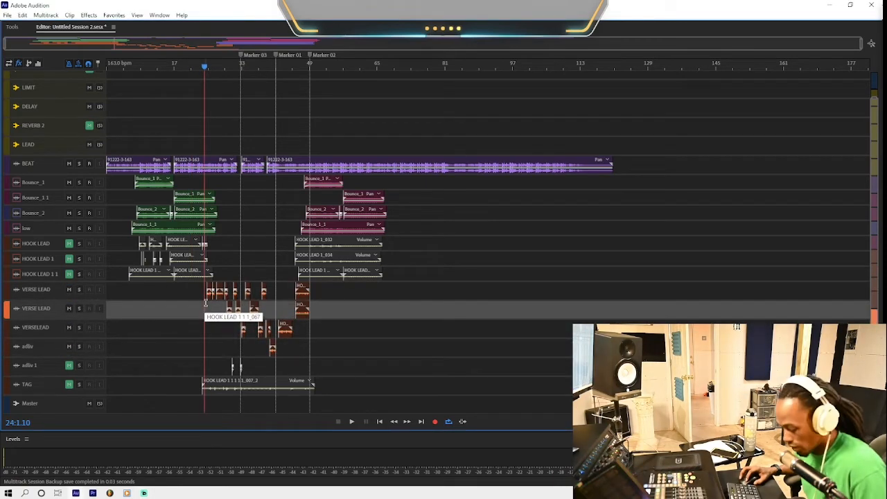
pyautogui.scroll(6, 205, 303)
pyautogui.scroll(2, 82, 298)
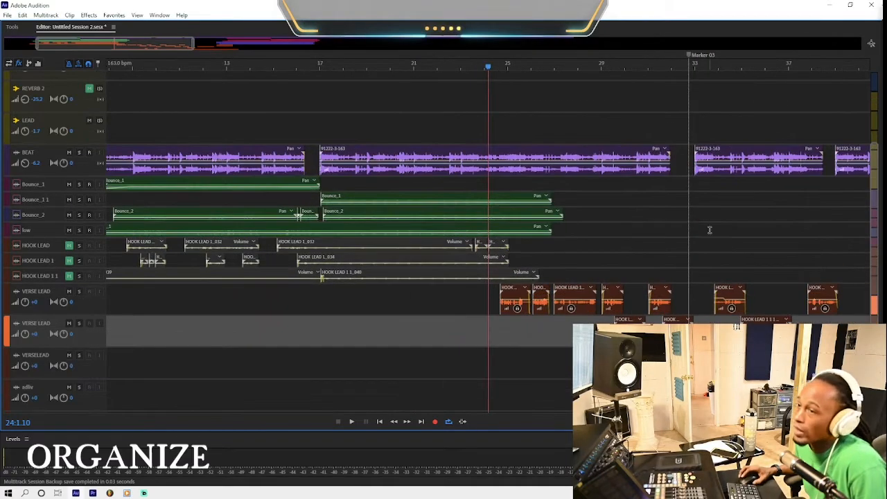
pyautogui.scroll(-3, 709, 230)
pyautogui.scroll(3, 592, 273)
pyautogui.scroll(-5, 527, 242)
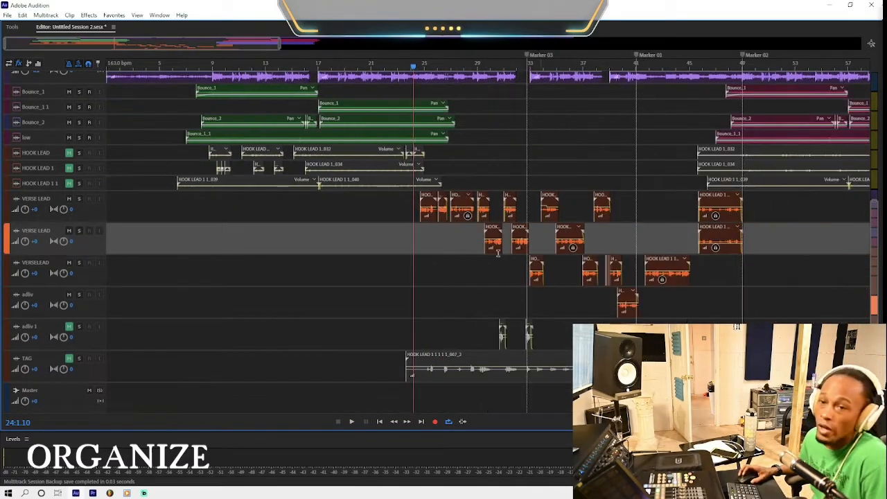
pyautogui.scroll(-2, 498, 253)
pyautogui.scroll(1, 502, 239)
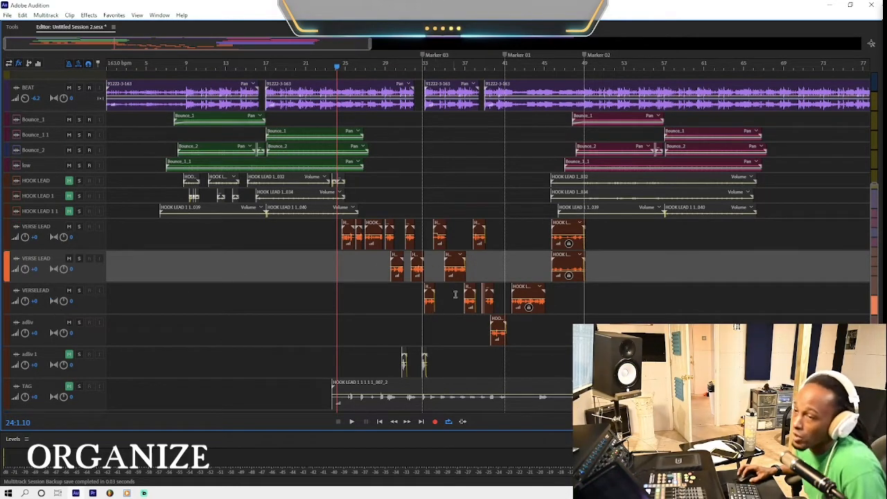
pyautogui.click(457, 334)
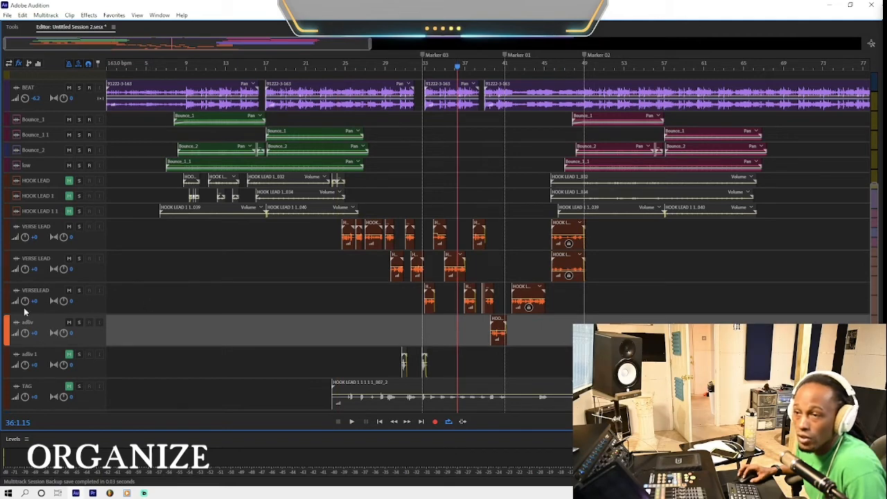
pyautogui.moveTo(5, 358)
pyautogui.mouseDown()
pyautogui.moveTo(19, 255)
pyautogui.moveTo(4, 361)
pyautogui.mouseUp()
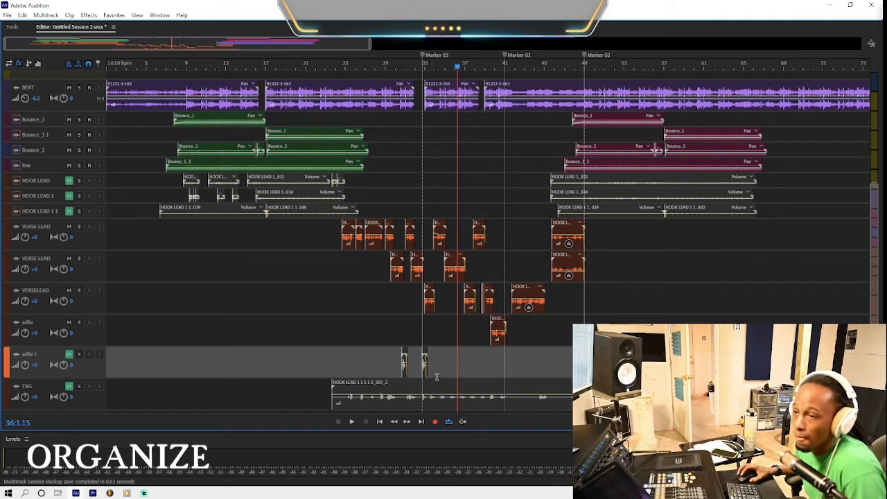
pyautogui.scroll(3, 595, 305)
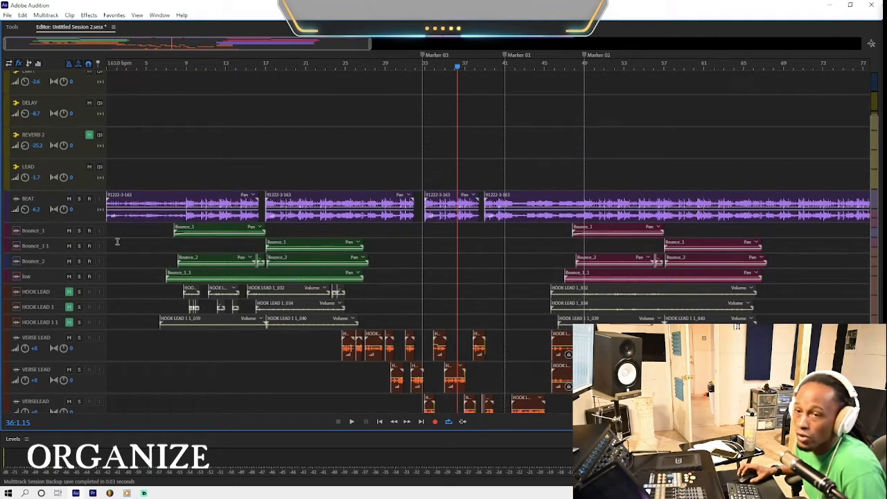
pyautogui.scroll(-2, 485, 264)
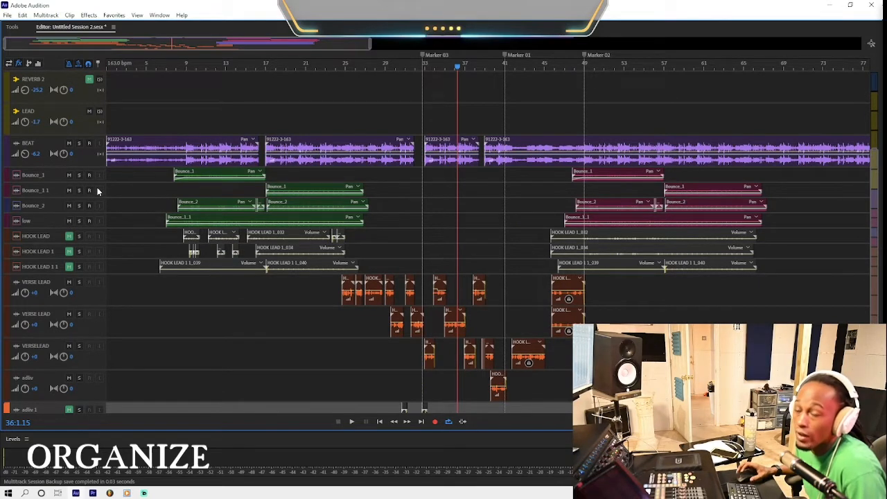
# - Expand the Bounce_1 track and return it to its minimized height
pyautogui.click(15, 178)
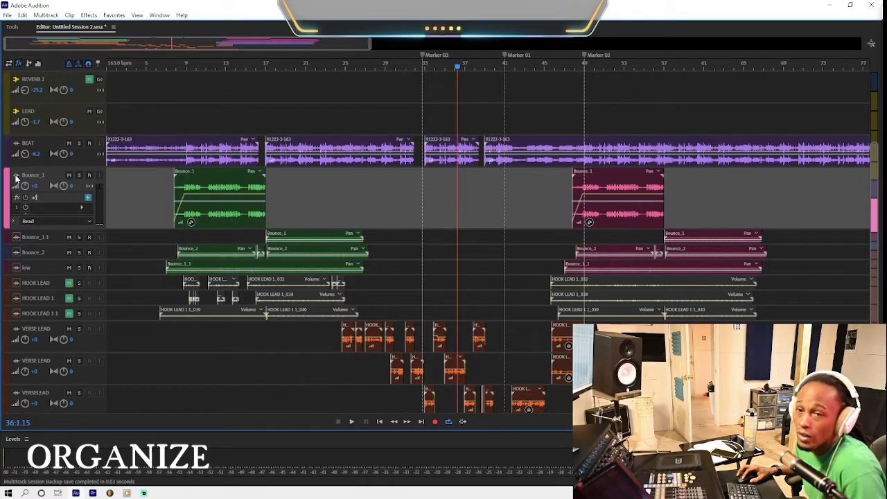
pyautogui.click(16, 177)
pyautogui.doubleClick(16, 178)
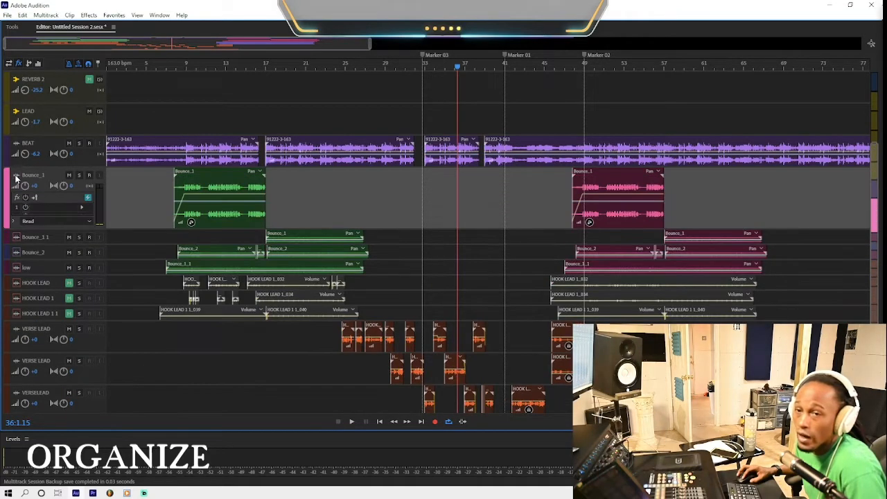
pyautogui.doubleClick(16, 178)
pyautogui.scroll(1, 52, 191)
pyautogui.scroll(3, 53, 191)
pyautogui.scroll(-5, 52, 191)
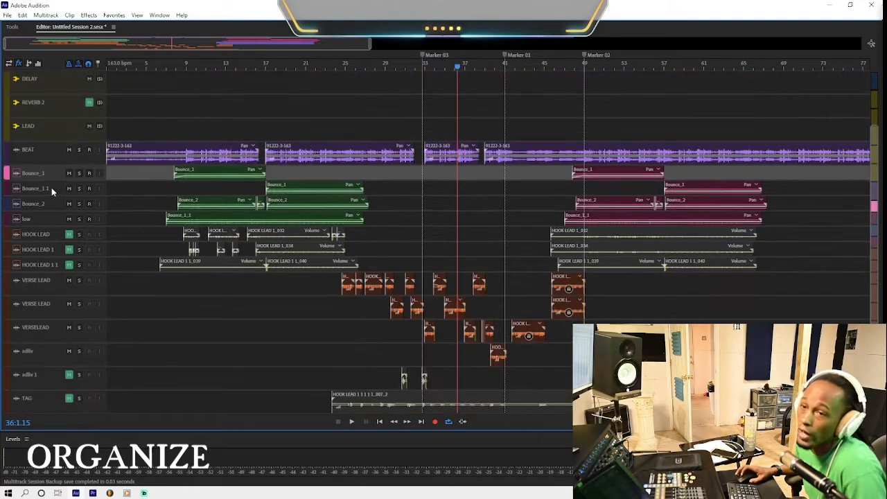
# - Minimize the BEAT track
pyautogui.scroll(3, 37, 198)
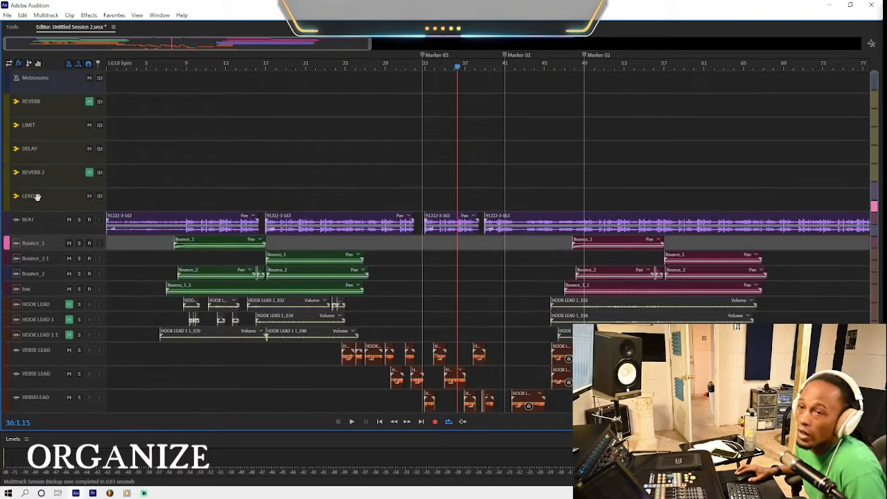
pyautogui.click(17, 222)
pyautogui.click(18, 222)
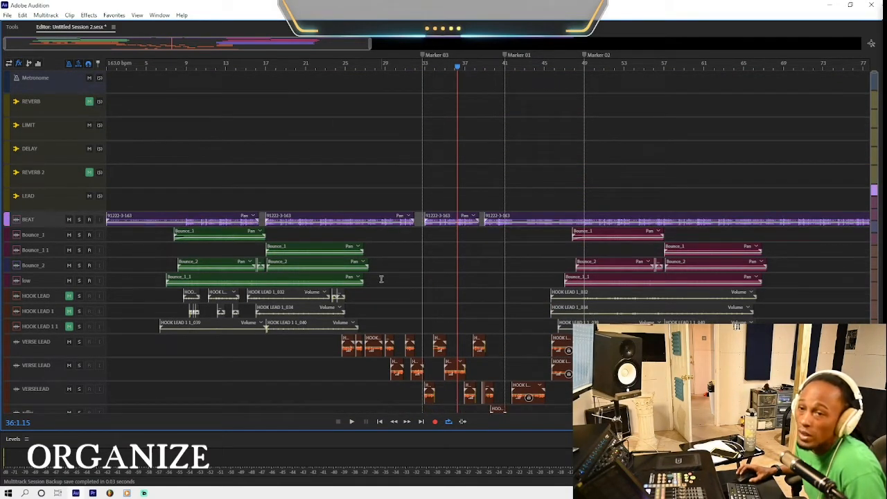
# - Minimize the REVERB, LIMIT, DELAY, REVERB 2 and LEAD bus tracks
pyautogui.scroll(5, 48, 106)
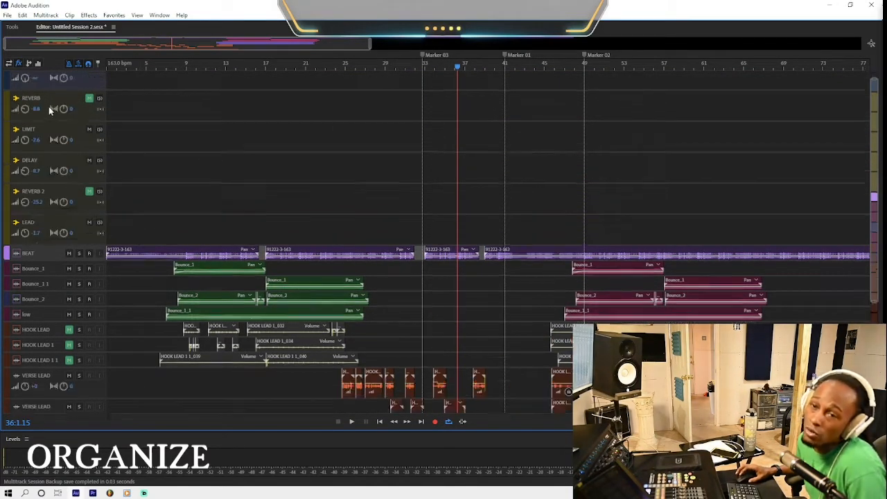
pyautogui.click(16, 81)
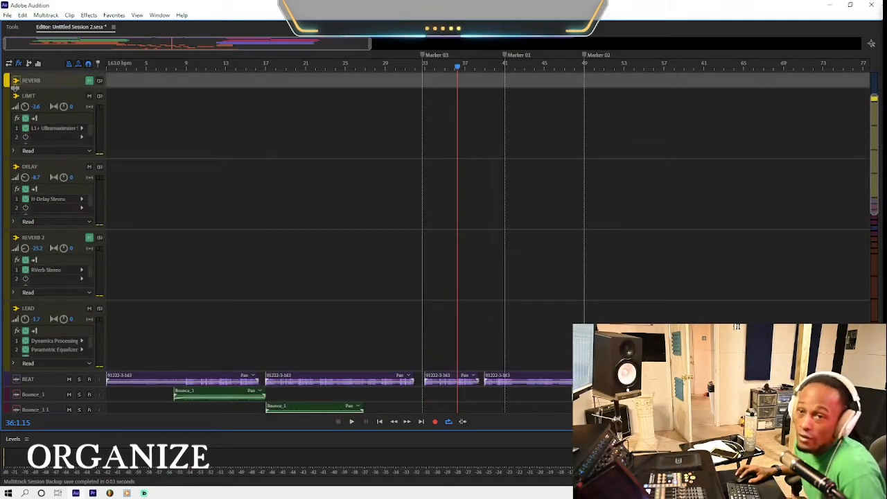
pyautogui.click(16, 95)
pyautogui.click(17, 115)
pyautogui.click(16, 113)
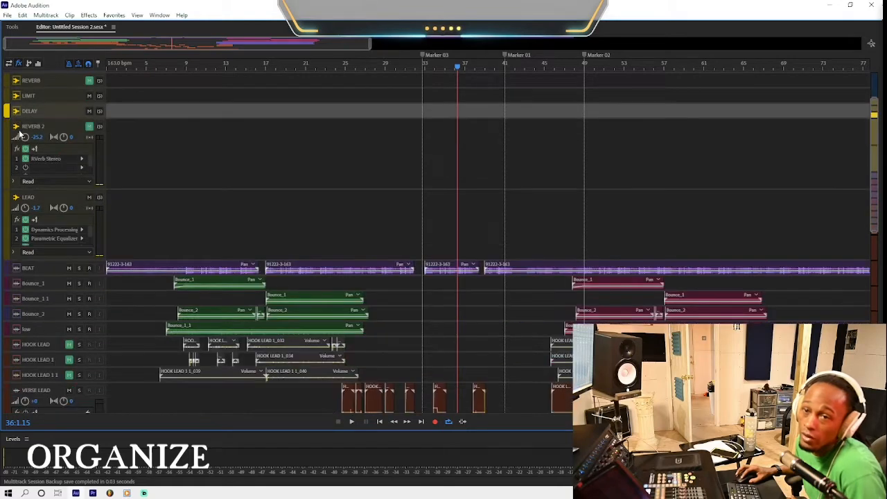
pyautogui.click(16, 126)
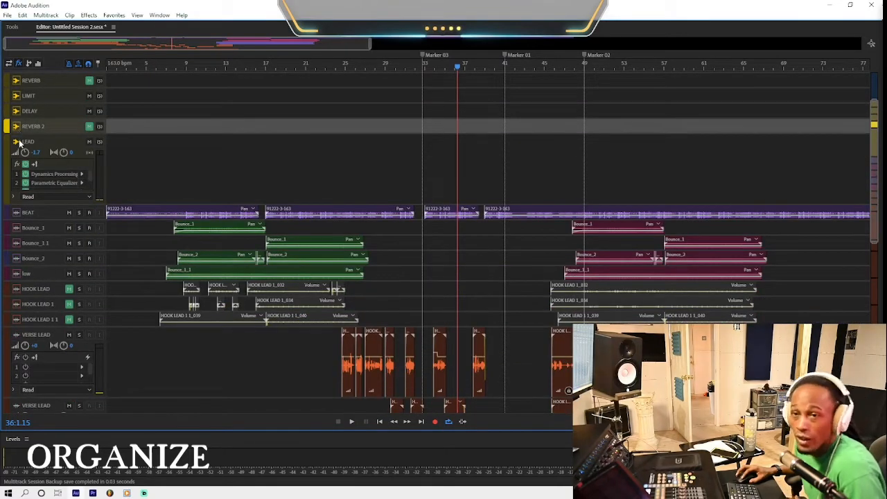
pyautogui.click(17, 142)
pyautogui.click(16, 142)
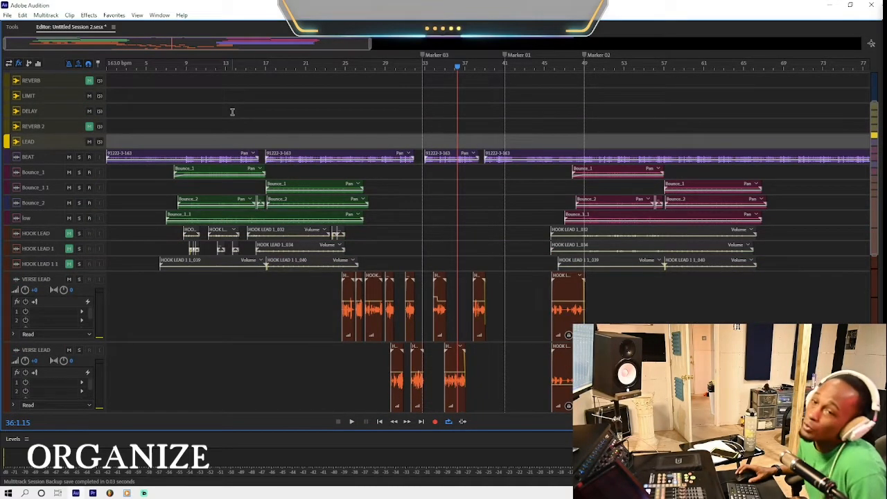
# - Review the whole track list, comparing the minimized bus, beat and hook tracks with the resizable verse tracks
pyautogui.scroll(-5, 242, 166)
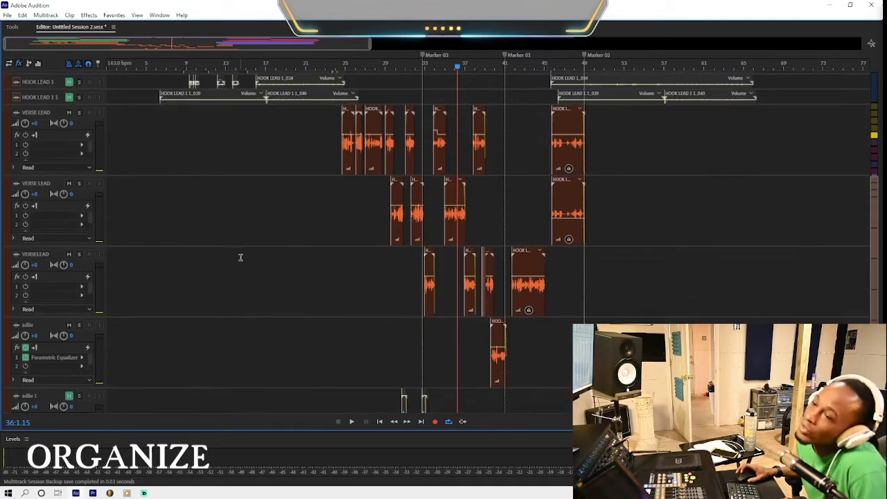
pyautogui.scroll(3, 239, 253)
pyautogui.scroll(-3, 219, 198)
pyautogui.scroll(5, 220, 199)
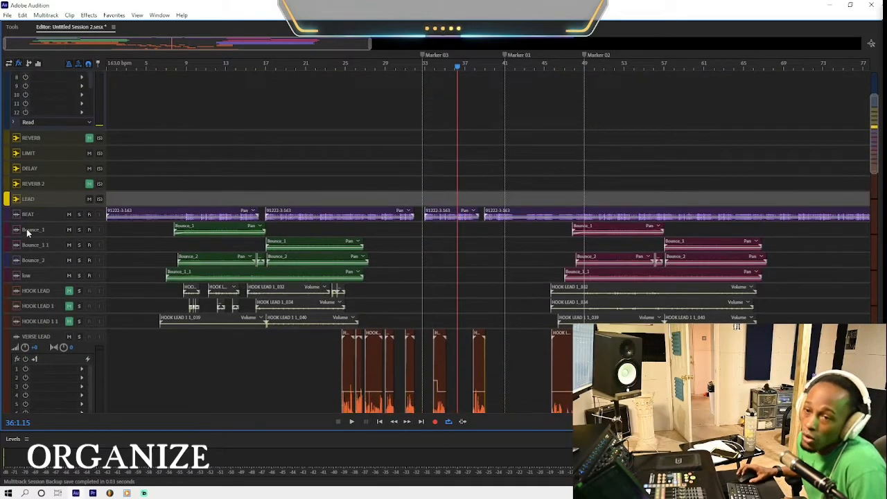
pyautogui.scroll(-2, 28, 232)
pyautogui.scroll(-4, 545, 297)
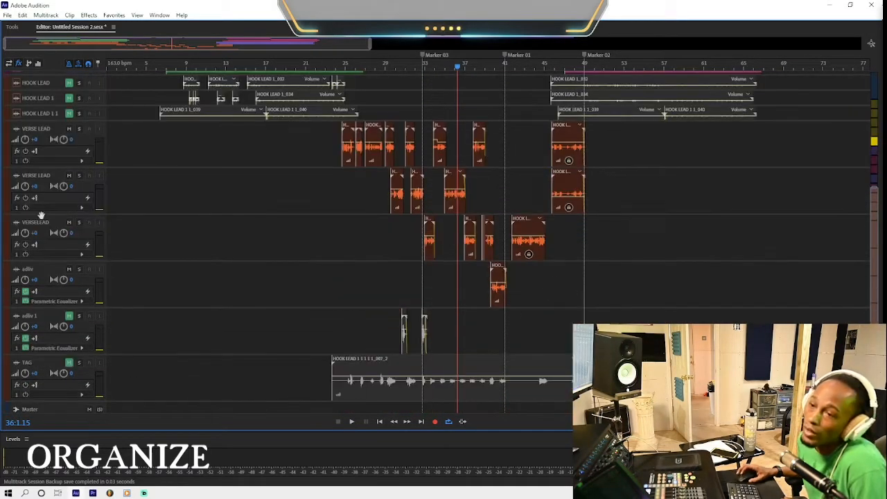
pyautogui.scroll(2, 61, 158)
pyautogui.scroll(-4, 61, 155)
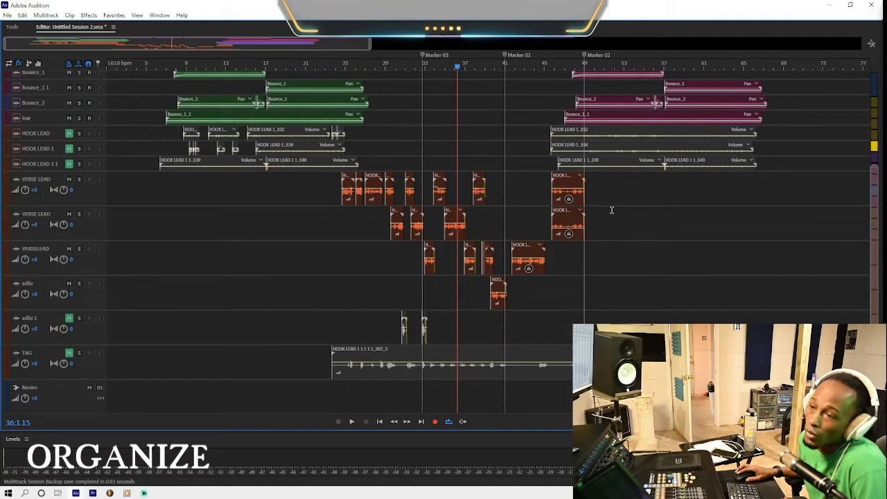
pyautogui.scroll(3, 609, 211)
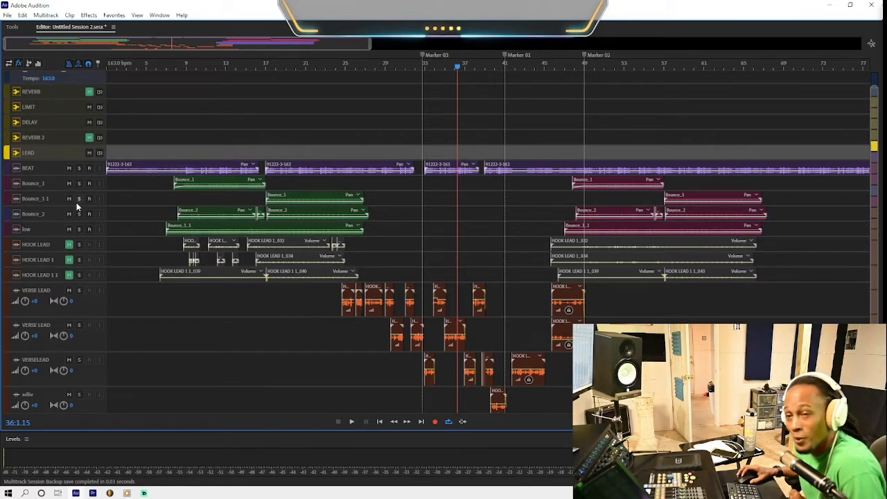
# - Place the playhead just before the first verse clip and solo both VERSE LEAD tracks and the VERSELEAD track
pyautogui.click(338, 320)
pyautogui.press('=')
pyautogui.press('=')
pyautogui.press('=')
pyautogui.press('=')
pyautogui.press('=')
pyautogui.press('=')
pyautogui.press('=')
pyautogui.press('=')
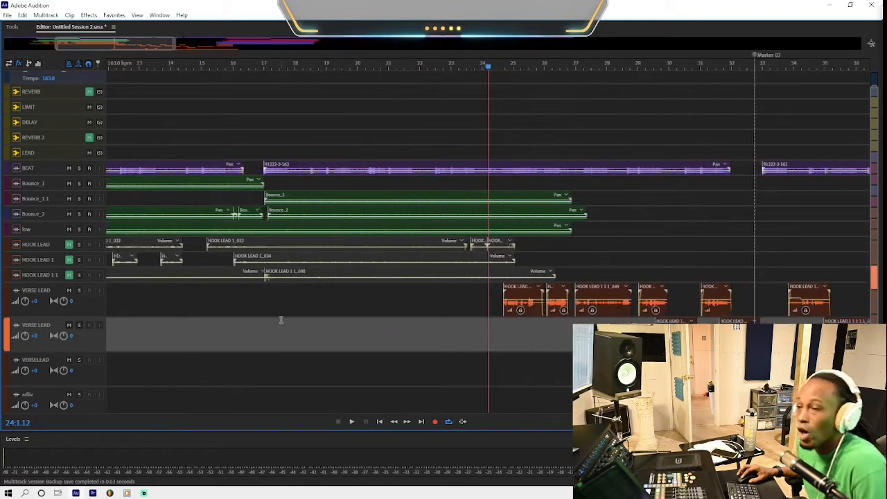
pyautogui.scroll(3, 69, 301)
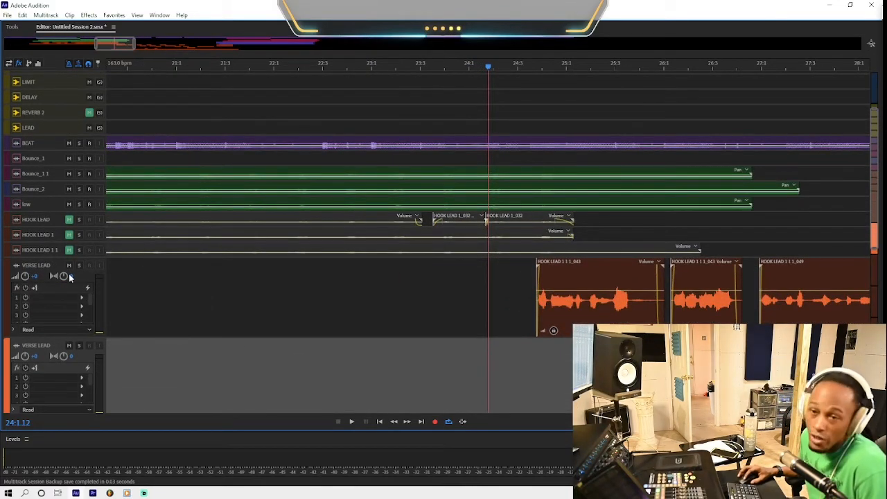
pyautogui.click(80, 267)
pyautogui.click(79, 345)
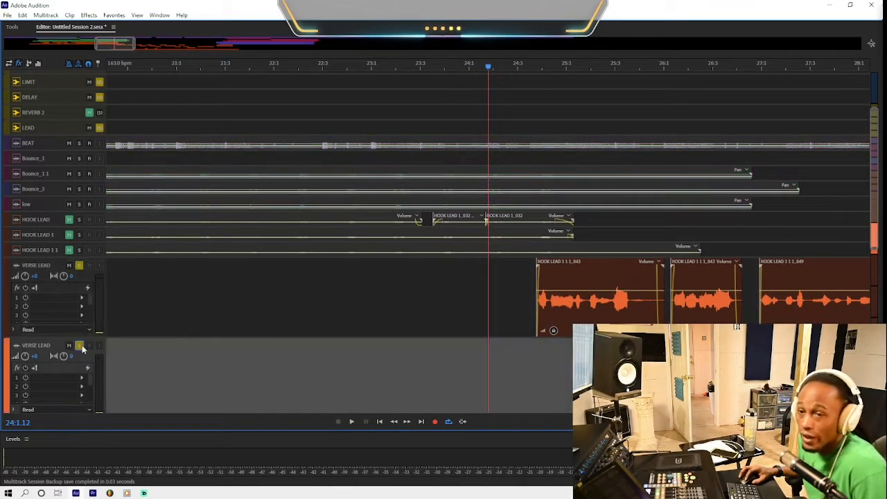
pyautogui.scroll(-3, 411, 337)
pyautogui.click(79, 314)
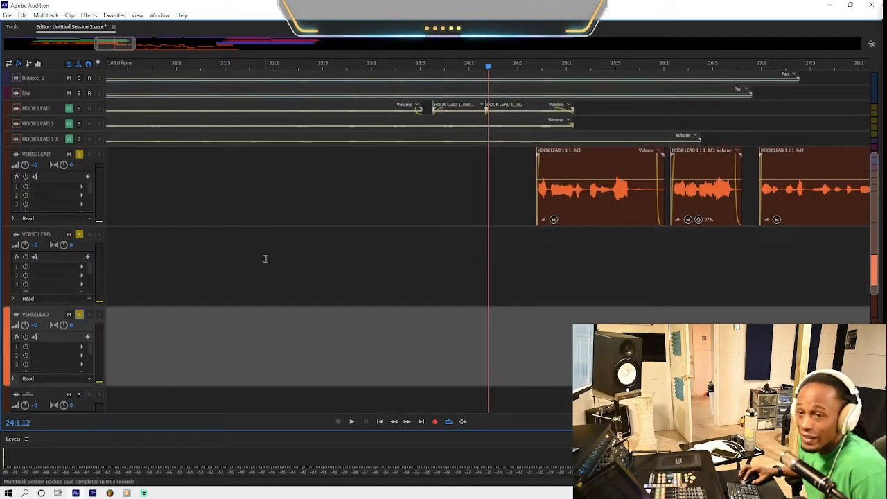
# - Play the soloed verse vocals from the start of the first VERSE LEAD clip, then stop playback
pyautogui.scroll(-3, 115, 266)
pyautogui.scroll(-3, 77, 248)
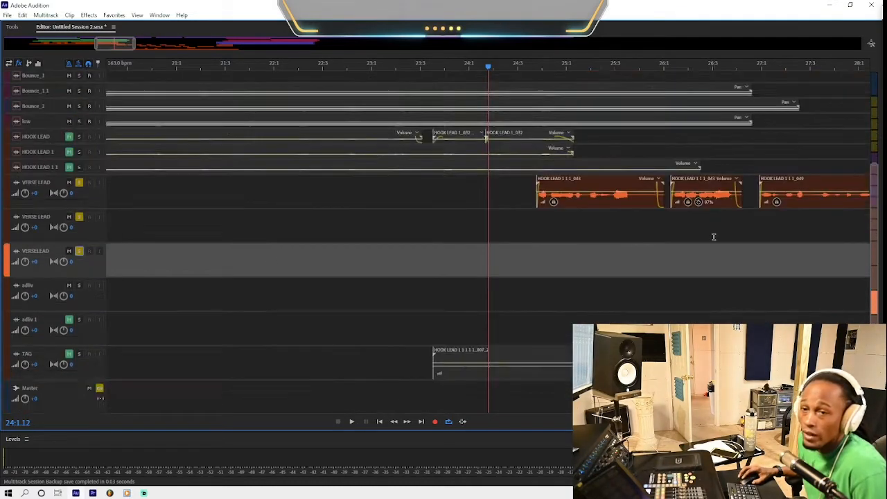
pyautogui.scroll(2, 711, 238)
pyautogui.click(537, 274)
pyautogui.press('space')
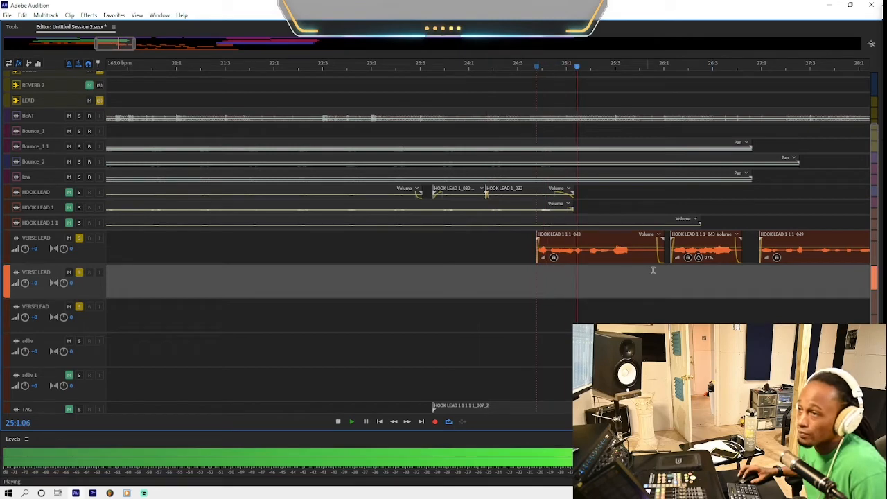
pyautogui.press('space')
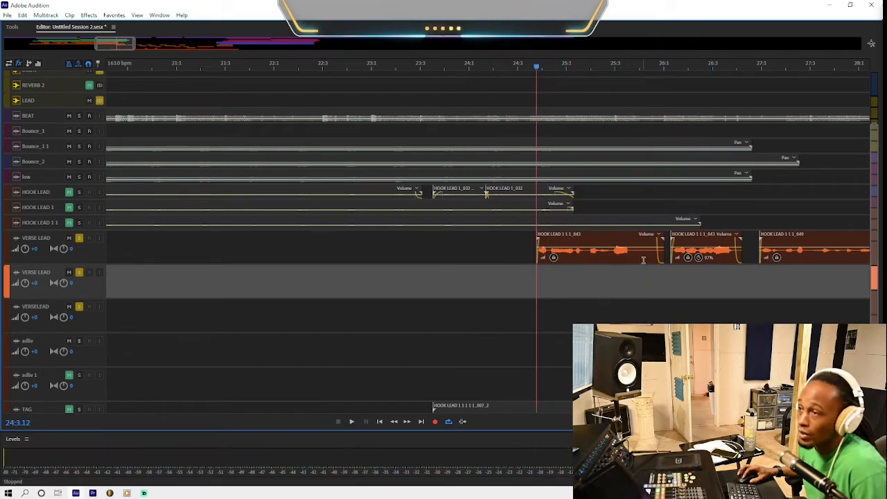
# - Trim the end of the first clip on the upper VERSE LEAD track back to just after its last vocal waveform
pyautogui.click(643, 260)
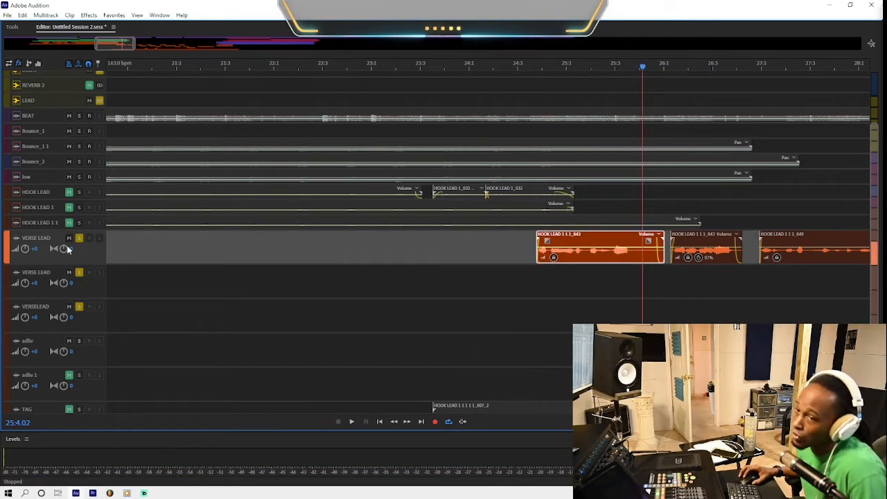
pyautogui.scroll(2, 68, 249)
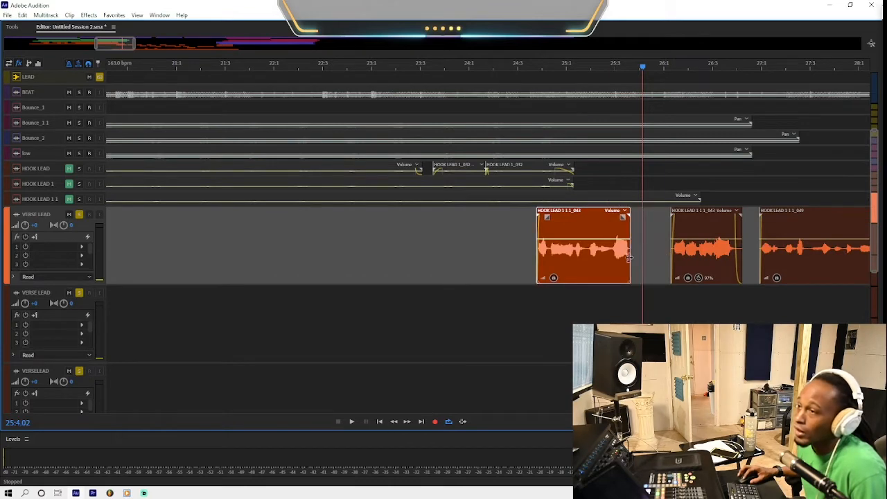
pyautogui.moveTo(665, 253); pyautogui.dragTo(632, 258)
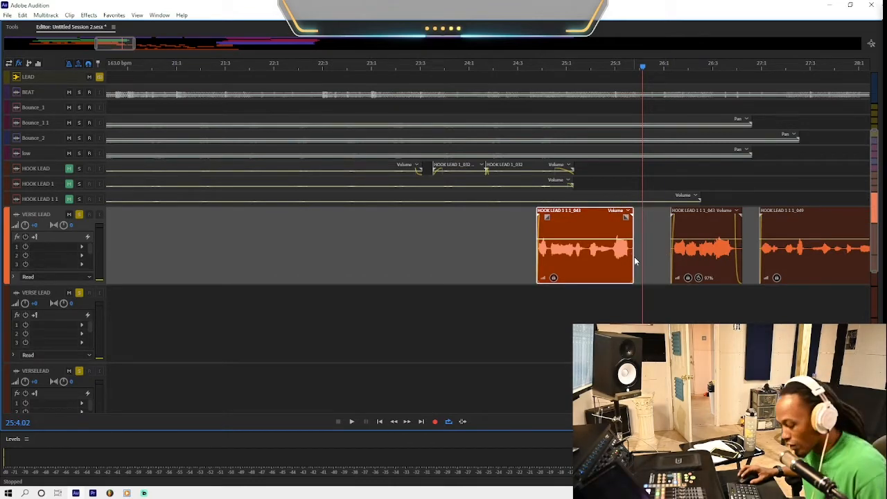
# - Undo the end trim of the first clip on the upper VERSE LEAD track and clear the clip selection
pyautogui.hotkey('ctrl', 'z')
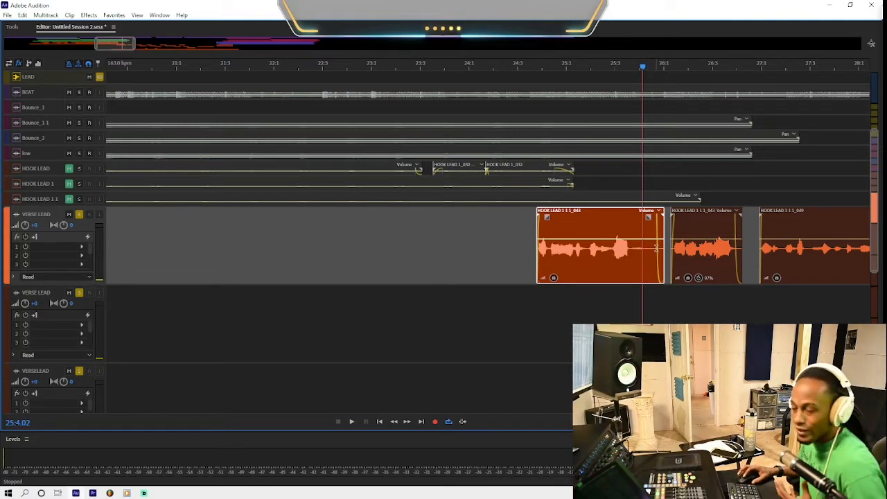
pyautogui.click(525, 237)
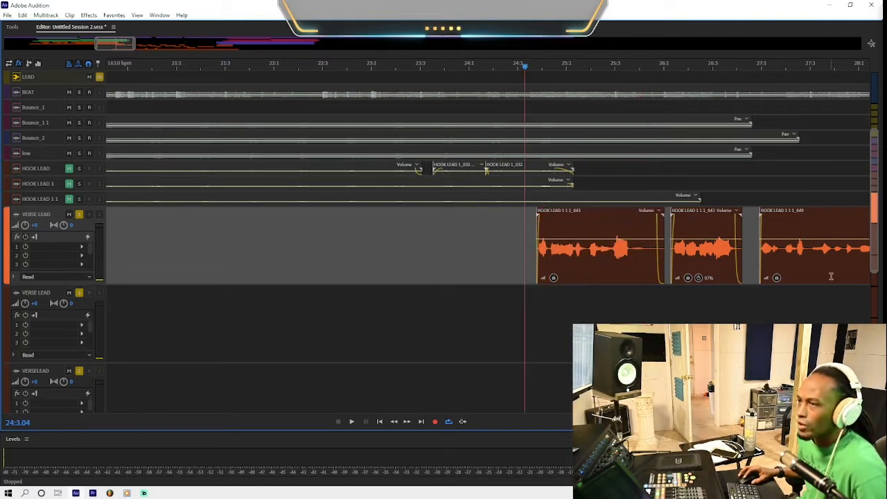
pyautogui.click(776, 305)
pyautogui.click(779, 261)
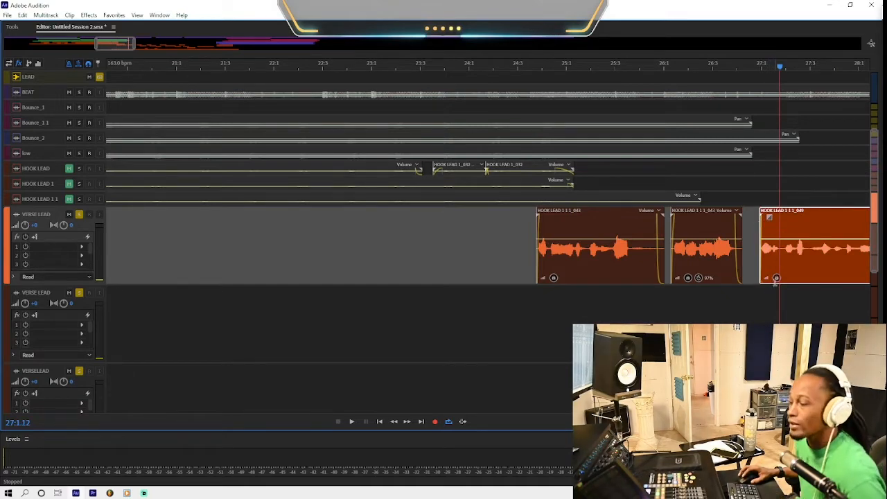
pyautogui.click(753, 323)
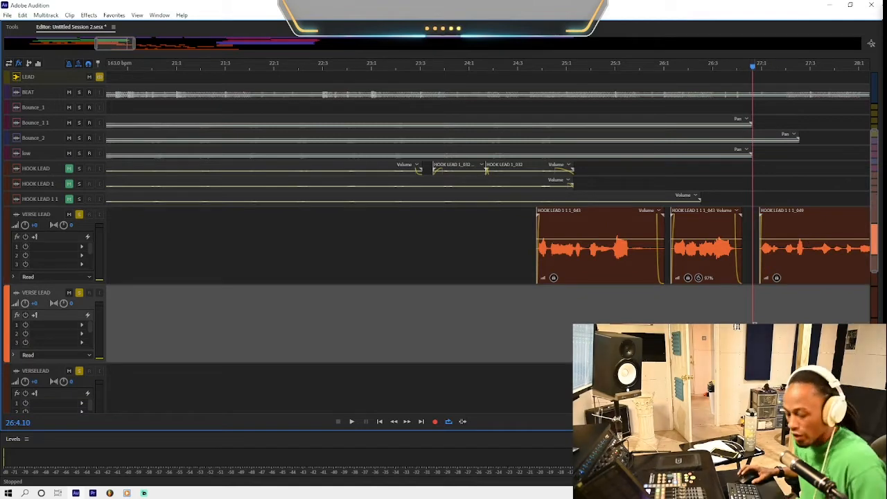
# - Play the soloed verse tracks from just after the HOOK LEAD 1 1 1_049 clip, then stop playback
pyautogui.scroll(-3, 706, 315)
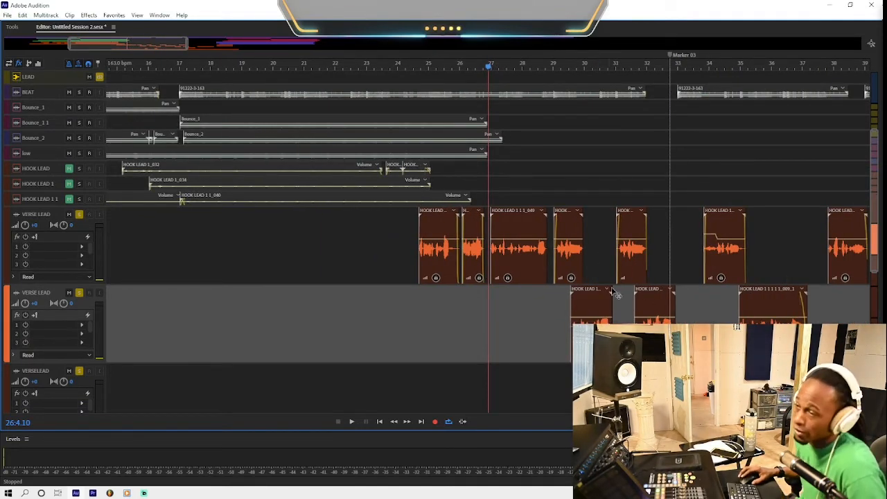
pyautogui.click(547, 289)
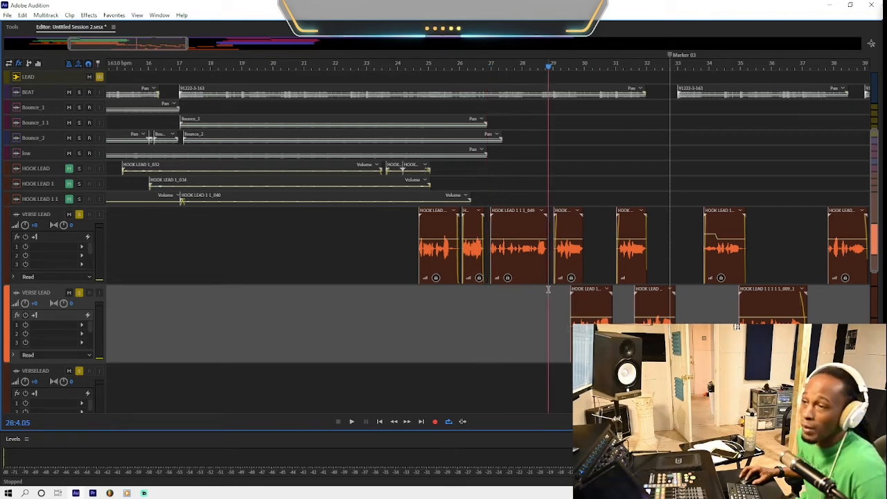
pyautogui.press('space')
pyautogui.scroll(4, 554, 291)
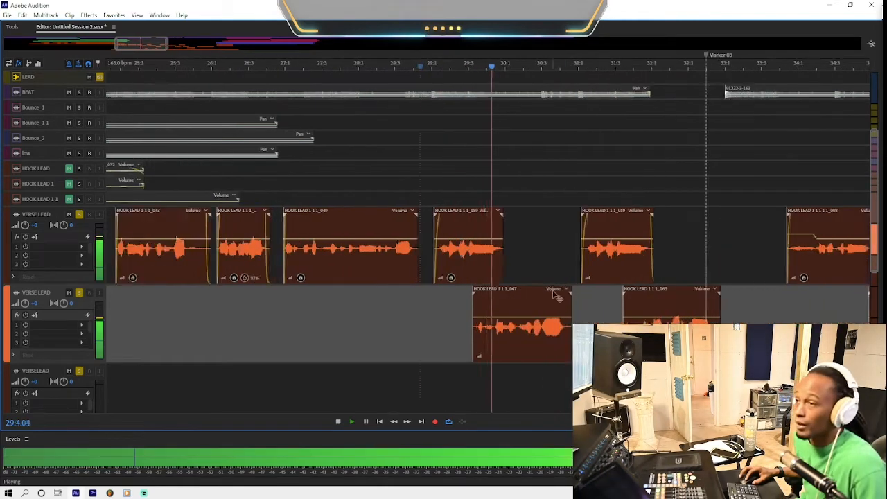
pyautogui.press('space')
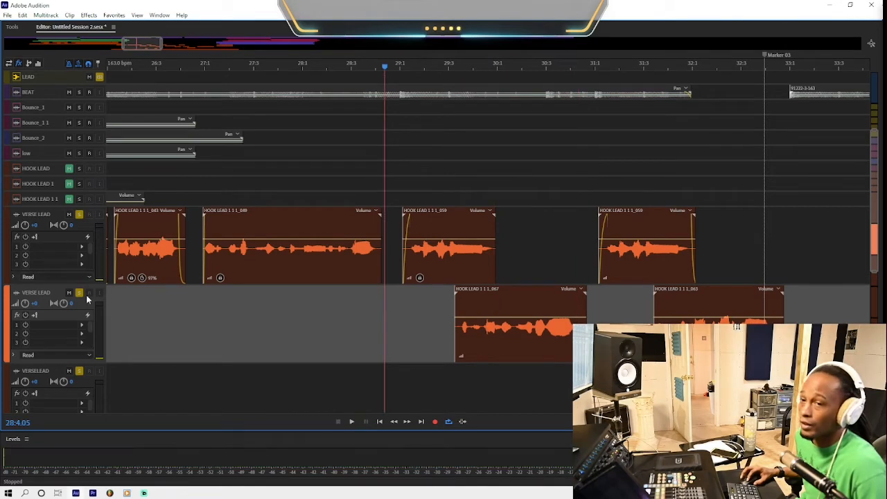
# - Unsolo the lower VERSE LEAD track and replay the same passage briefly
pyautogui.click(79, 292)
pyautogui.press('space')
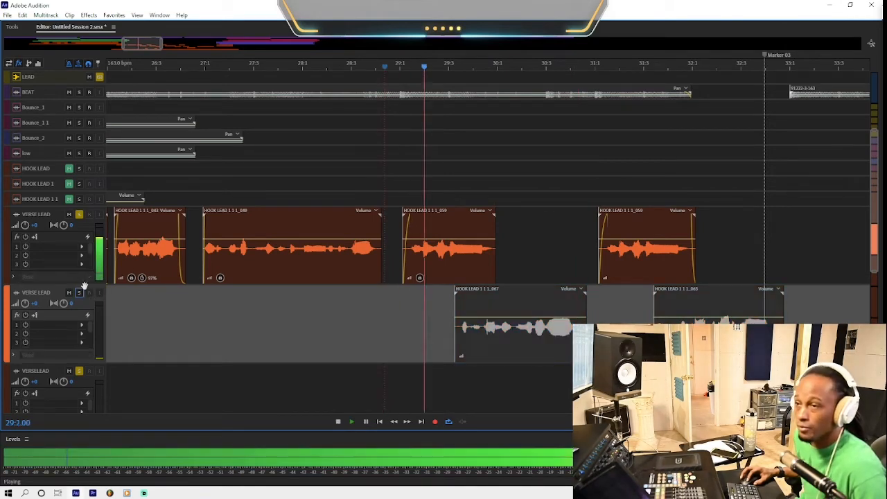
pyautogui.press('space')
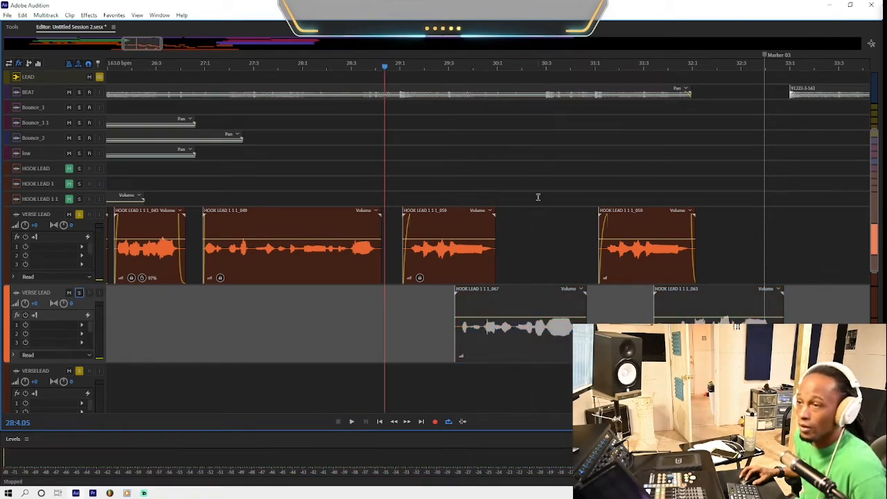
# - Play from inside the HOOK LEAD 1 1 1_049 clip and add a short fade-out at its end
pyautogui.click(461, 233)
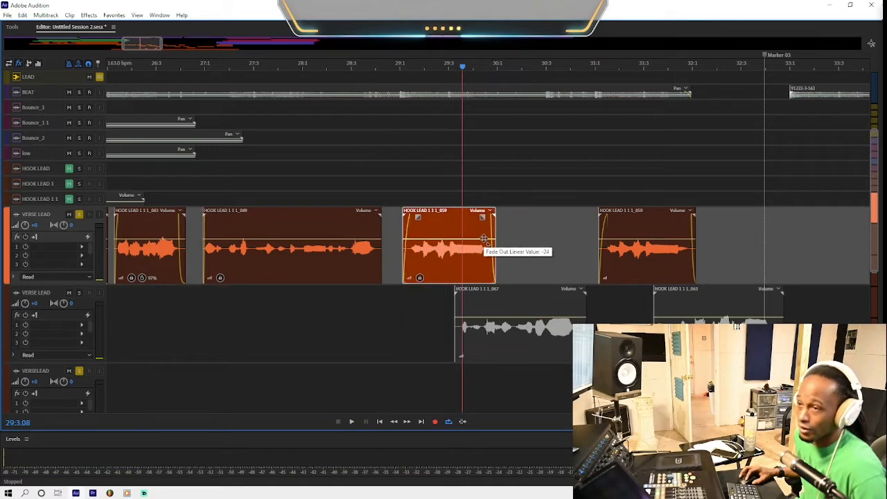
pyautogui.click(274, 253)
pyautogui.press('space')
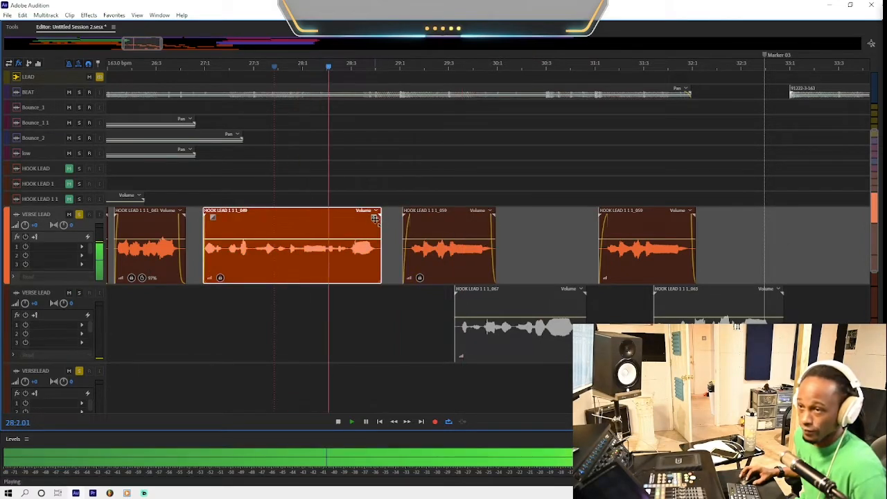
pyautogui.moveTo(375, 217); pyautogui.dragTo(369, 262)
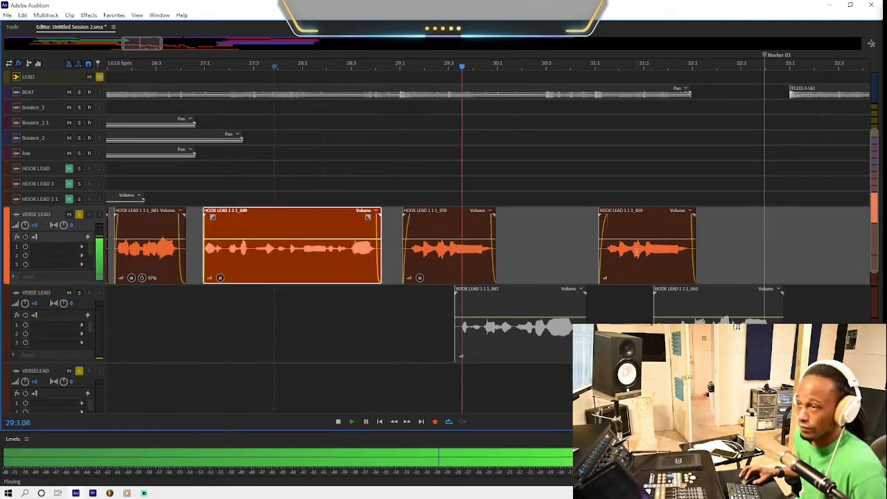
# - Trim the start of the second HOOK LEAD 1 1 1_059 clip slightly inward while listening, then stop playback
pyautogui.click(602, 261)
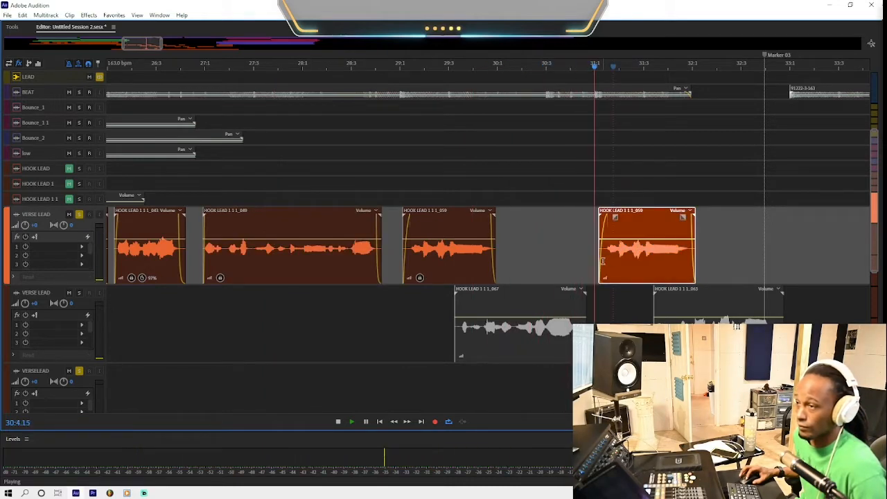
pyautogui.moveTo(598, 261); pyautogui.dragTo(599, 261)
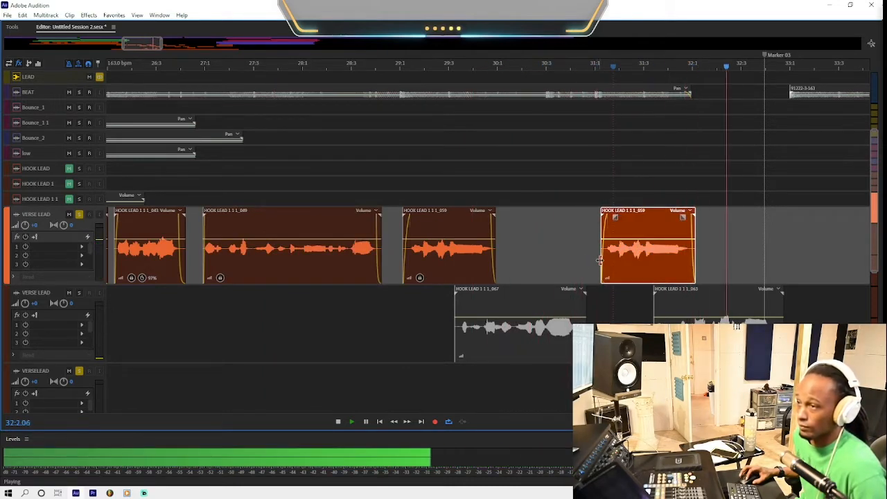
pyautogui.press('space')
# - Clear the remaining solos on the VERSELEAD and upper VERSE LEAD tracks and show most of the song timeline
pyautogui.click(282, 319)
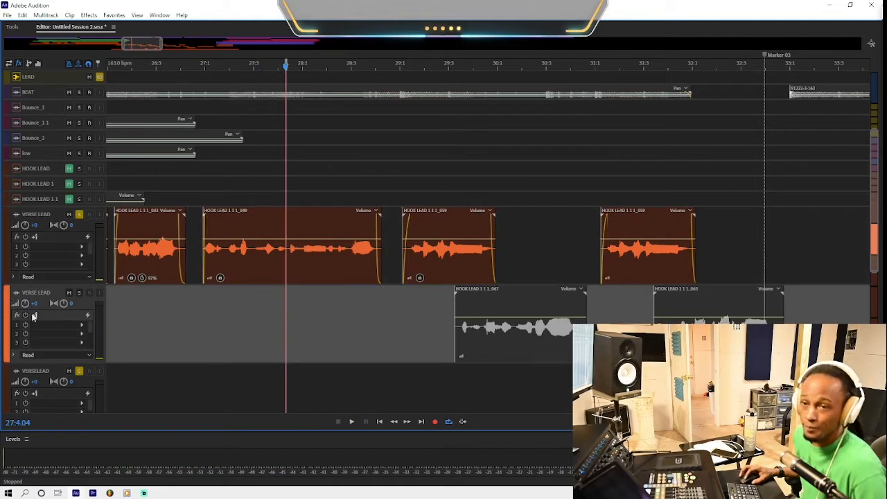
pyautogui.click(82, 378)
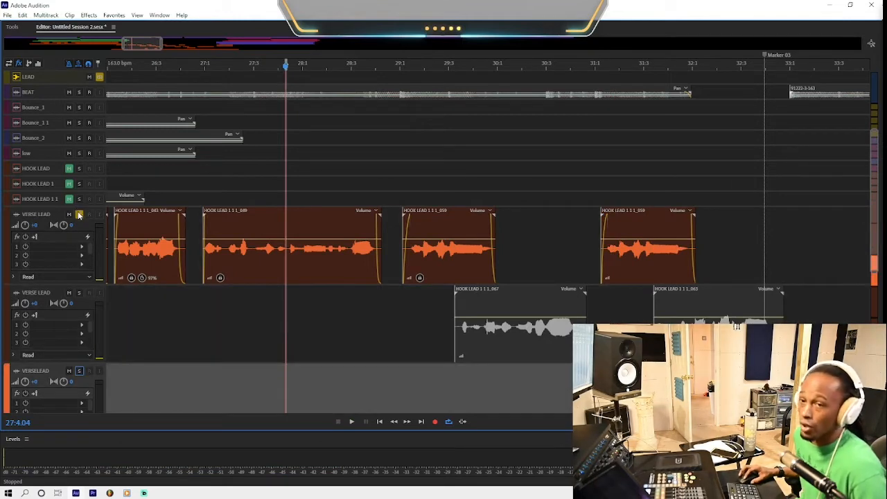
pyautogui.click(79, 214)
pyautogui.click(298, 315)
pyautogui.press('-')
pyautogui.press('-')
pyautogui.press('-')
pyautogui.press('-')
pyautogui.press('-')
pyautogui.press('-')
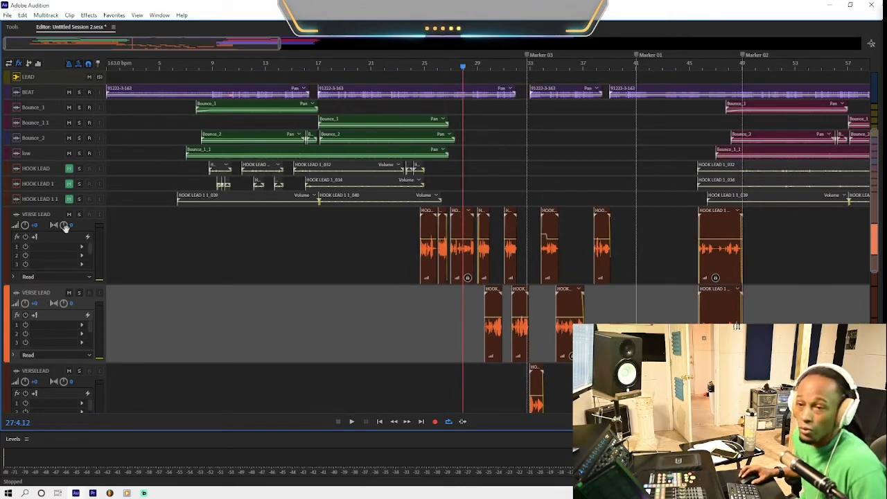
# - Reduce the track heights so the verse, adliv and TAG tracks are minimized, and review the track list
pyautogui.scroll(-3, 65, 228)
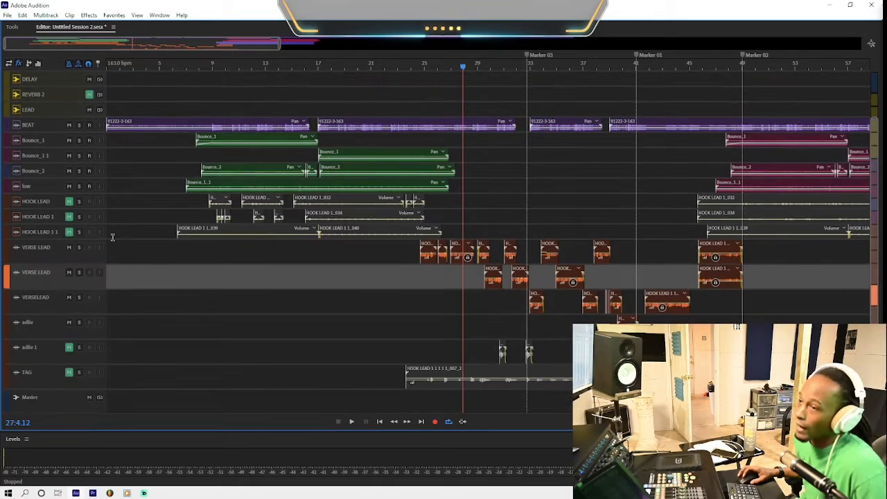
pyautogui.click(447, 290)
pyautogui.scroll(1, 372, 277)
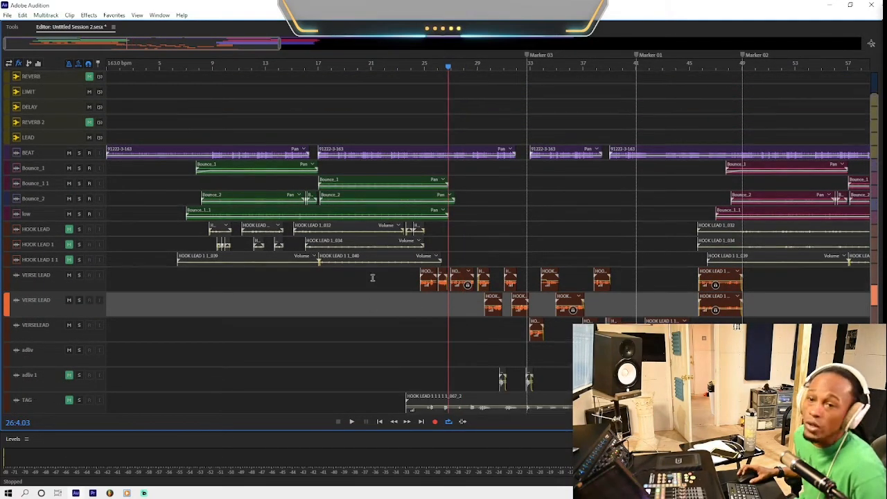
pyautogui.scroll(1, 372, 277)
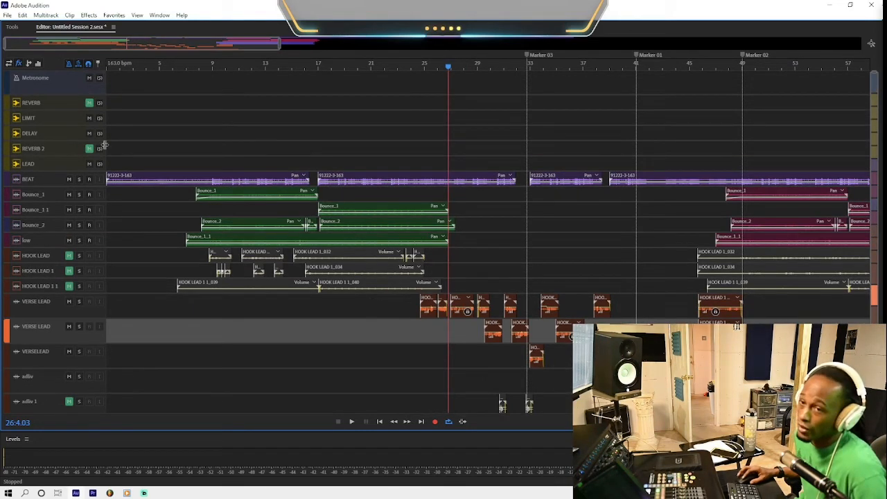
pyautogui.scroll(-2, 460, 225)
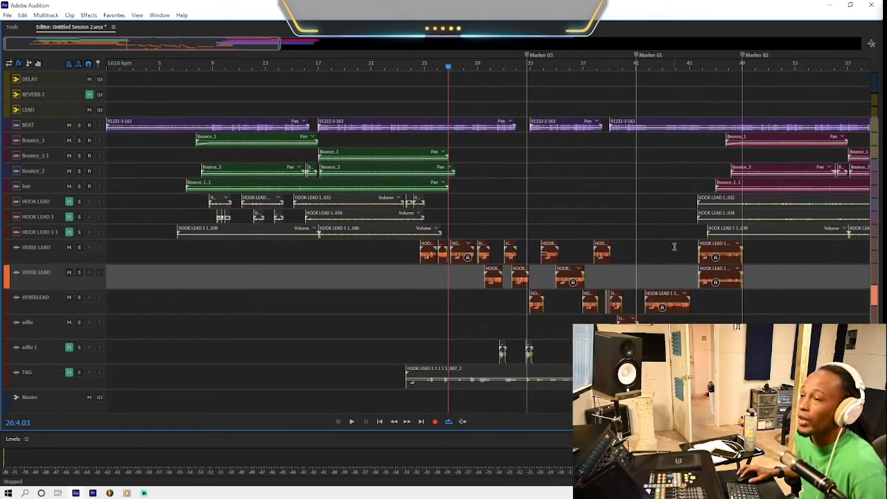
# - Select the verse section across the verse clips and solo both VERSE LEAD tracks, VERSELEAD and adliv
pyautogui.moveTo(769, 250)
pyautogui.mouseDown()
pyautogui.moveTo(321, 278)
pyautogui.moveTo(376, 316)
pyautogui.moveTo(369, 325)
pyautogui.mouseUp()
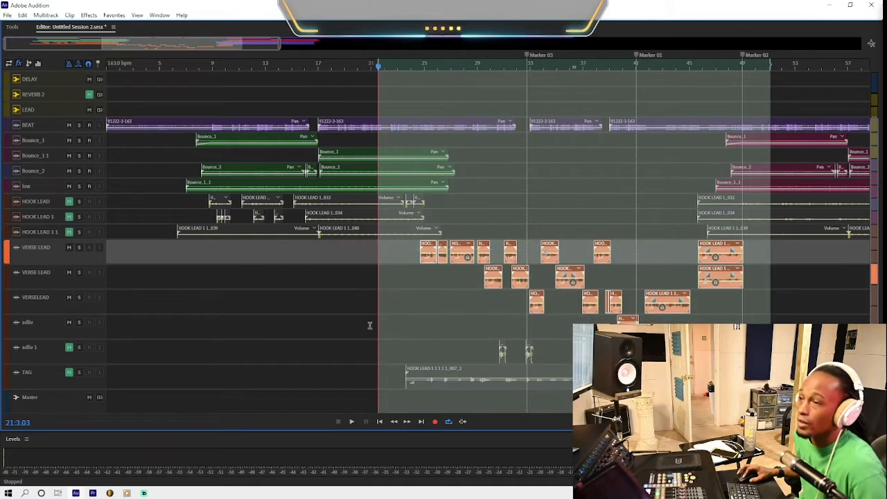
pyautogui.click(78, 248)
pyautogui.click(77, 272)
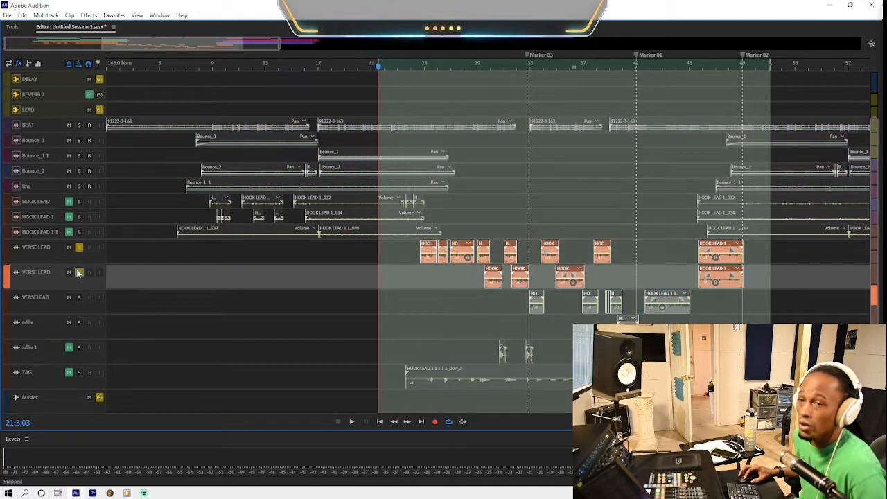
pyautogui.click(79, 298)
pyautogui.click(78, 322)
# - Check the bus tracks, and bounce the time selection of the soloed verse vocals to a new track
pyautogui.scroll(2, 80, 277)
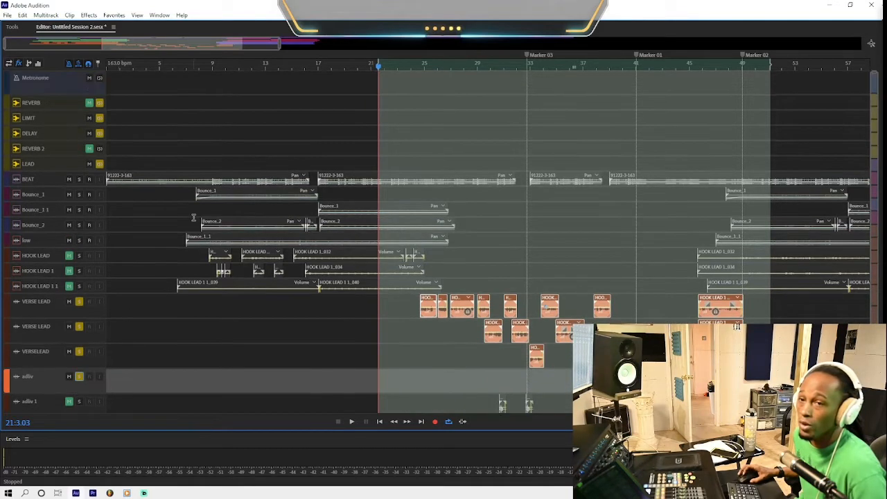
pyautogui.scroll(-2, 90, 97)
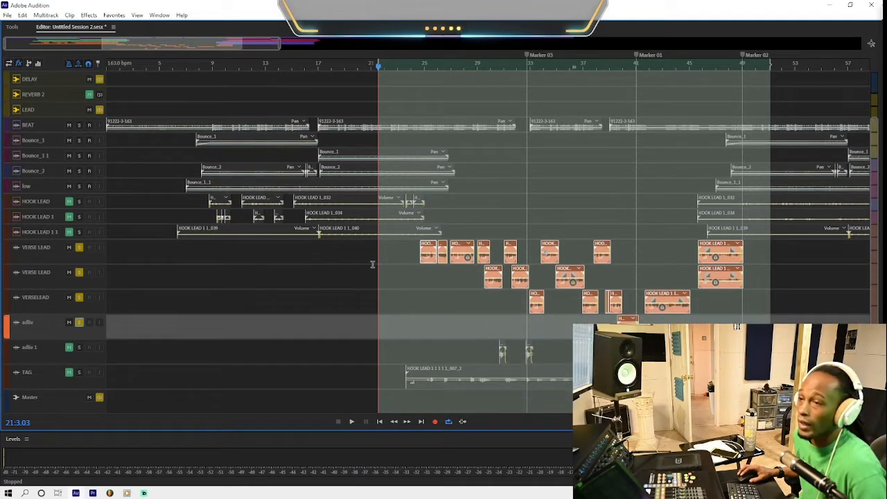
pyautogui.rightClick(387, 249)
pyautogui.moveTo(476, 393)
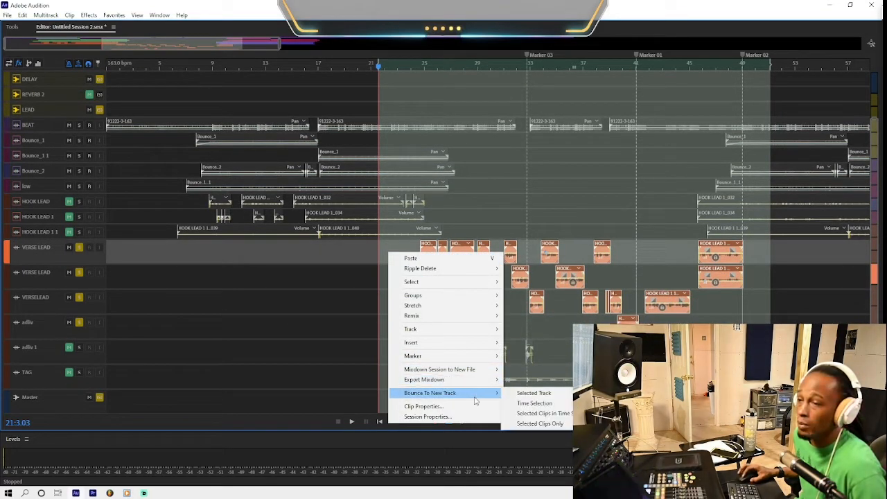
pyautogui.click(560, 404)
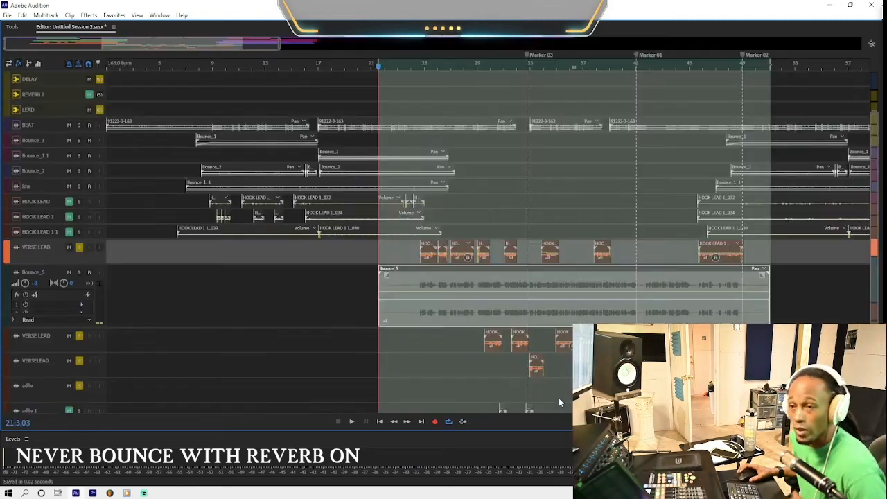
# - Unsolo and mute both original VERSE LEAD tracks, the VERSELEAD track and the adliv track
pyautogui.click(80, 248)
pyautogui.click(69, 248)
pyautogui.scroll(-1, 449, 295)
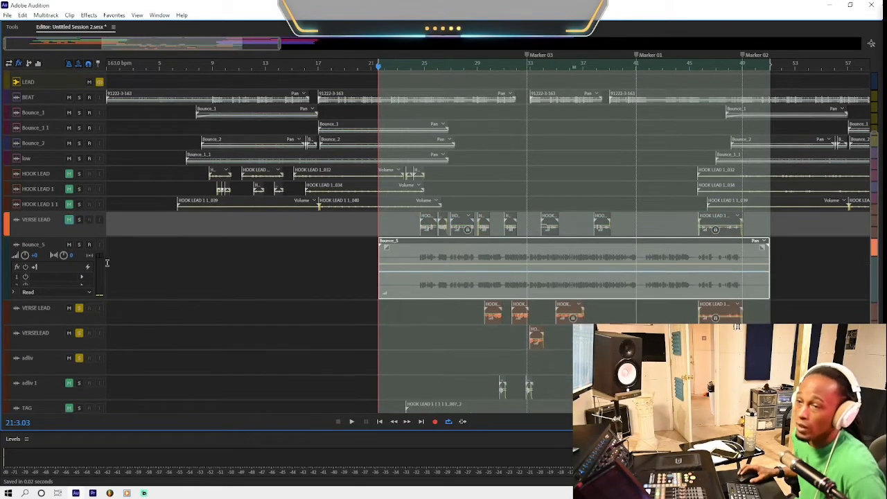
pyautogui.click(80, 309)
pyautogui.click(80, 334)
pyautogui.click(69, 334)
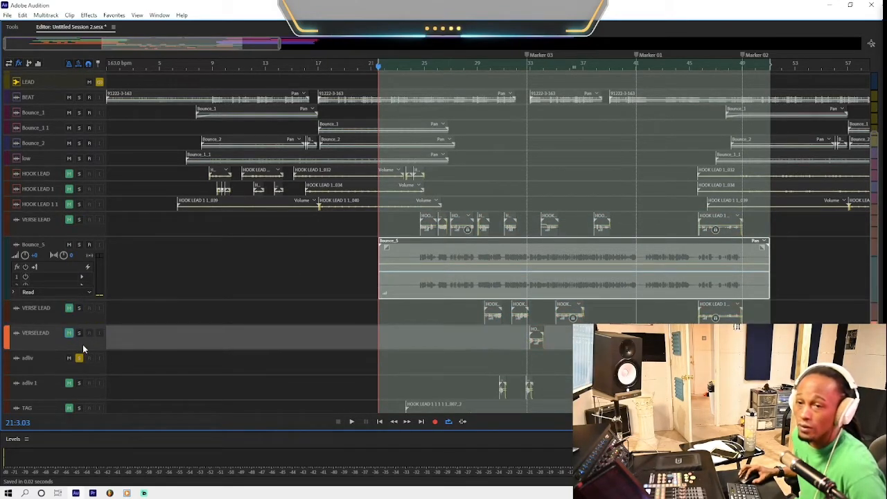
pyautogui.click(79, 359)
pyautogui.click(69, 358)
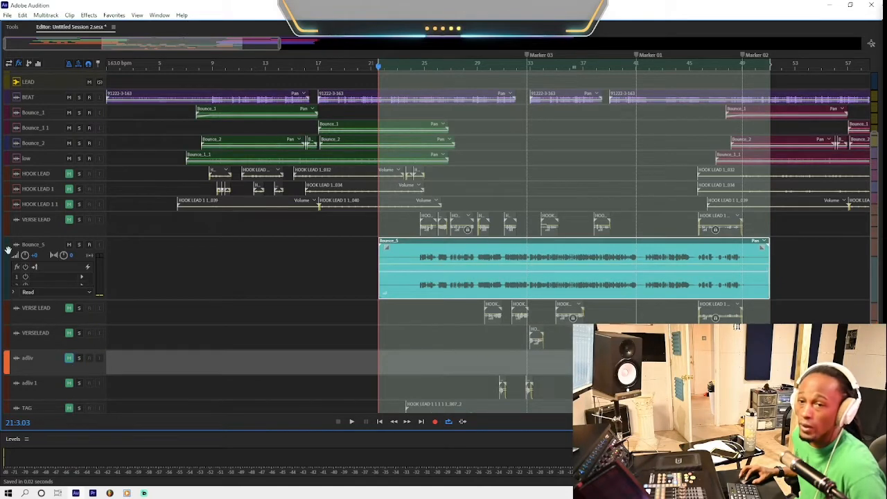
# - Move the bounced verse track up between the low and HOOK LEAD tracks and clear the time selection
pyautogui.moveTo(9, 247); pyautogui.dragTo(10, 173)
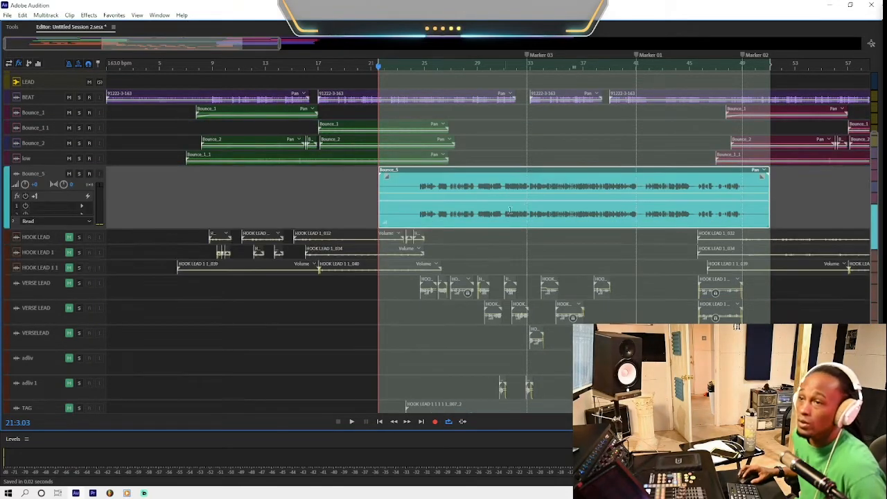
pyautogui.click(442, 180)
pyautogui.click(416, 184)
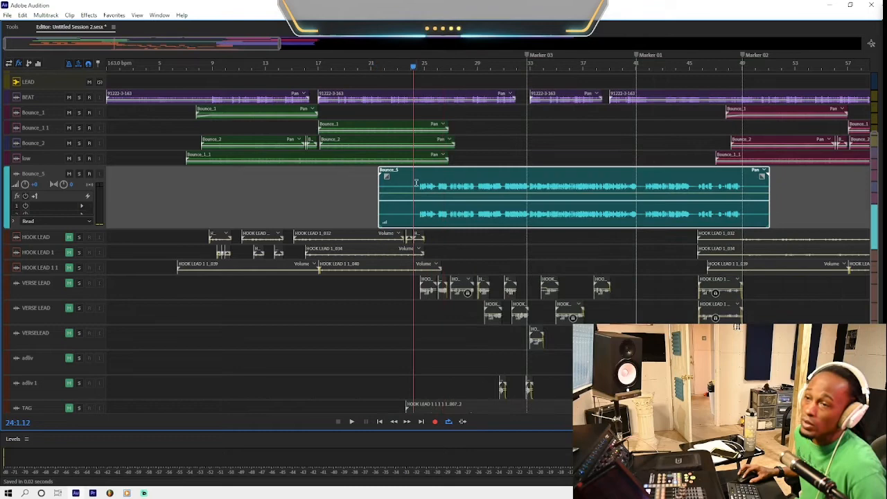
# - Show the whole song timeline and place the playhead after the second Bounce_1 clip
pyautogui.click(534, 149)
pyautogui.press('-')
pyautogui.press('-')
pyautogui.press('-')
pyautogui.press('-')
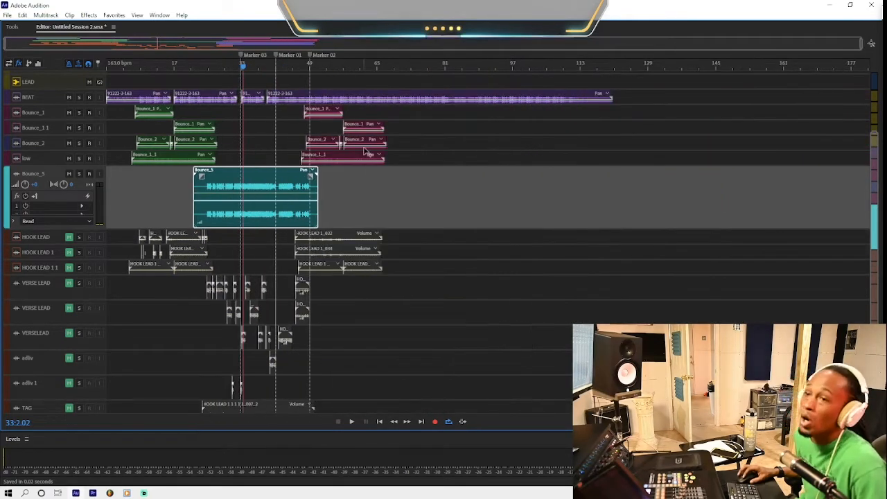
pyautogui.click(369, 113)
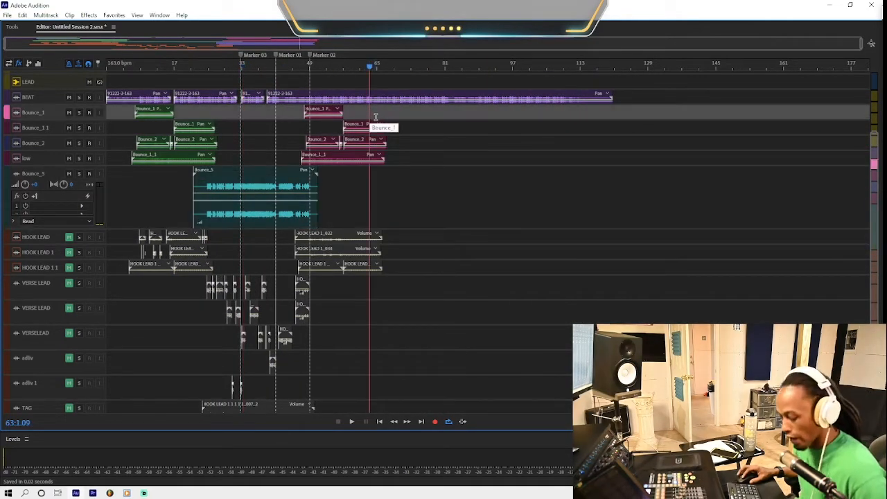
# - Duplicate the Bounce_1 track and delete both clips from the copy to leave it empty
pyautogui.rightClick(357, 114)
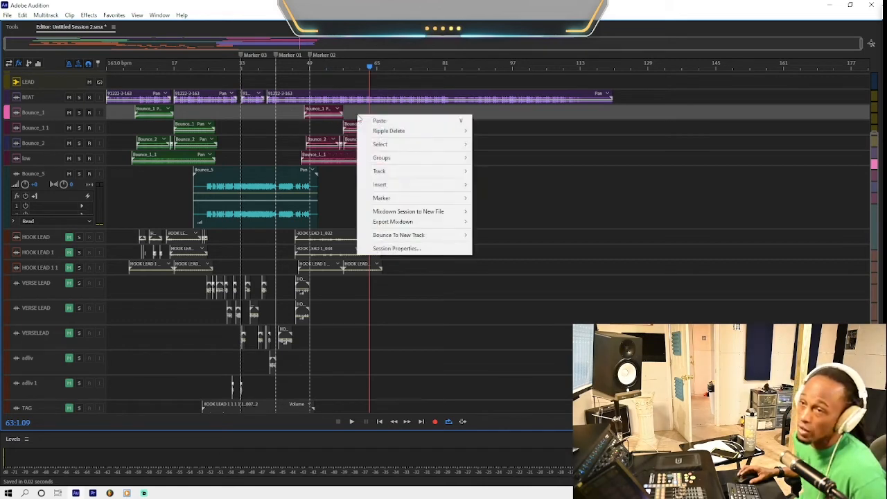
pyautogui.moveTo(394, 173)
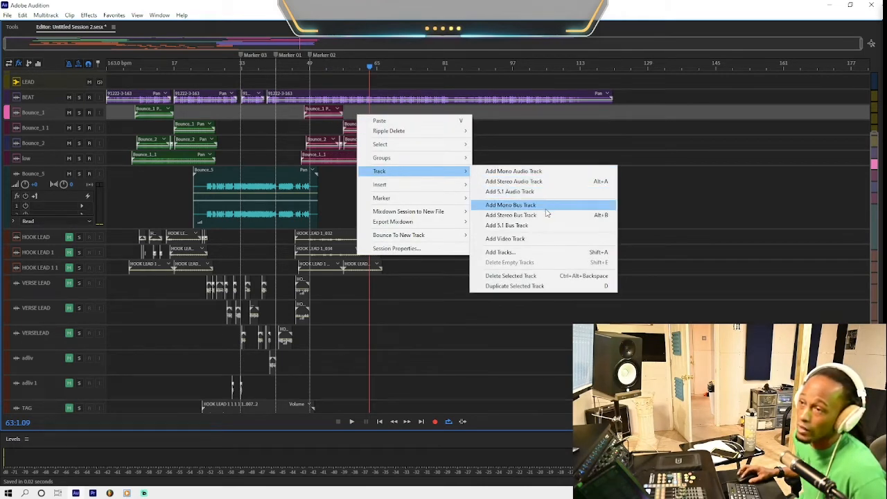
pyautogui.click(521, 286)
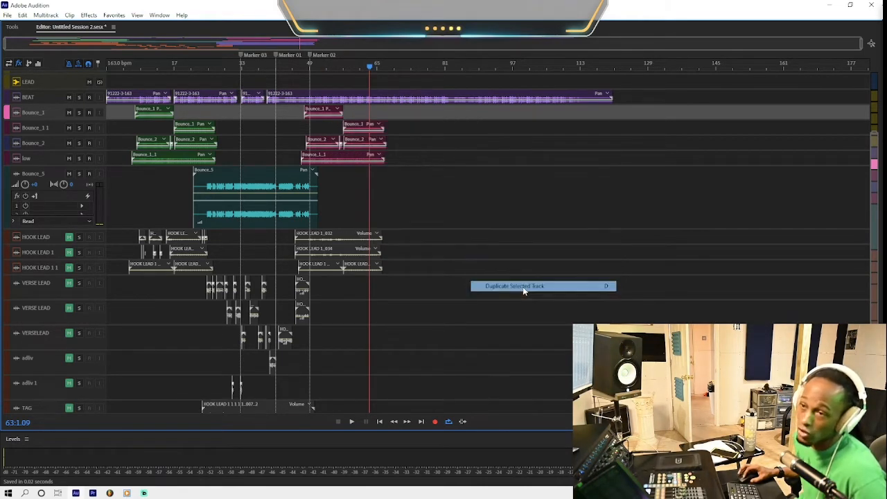
pyautogui.moveTo(382, 140); pyautogui.dragTo(101, 143)
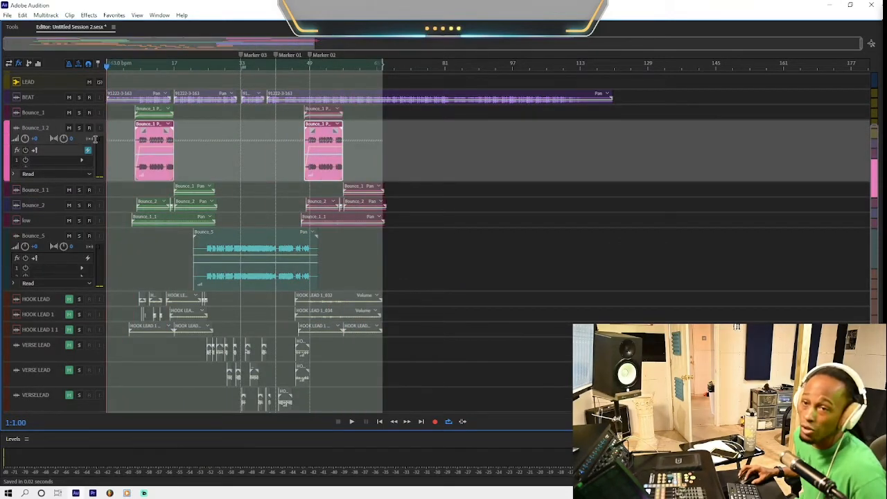
pyautogui.press('Delete')
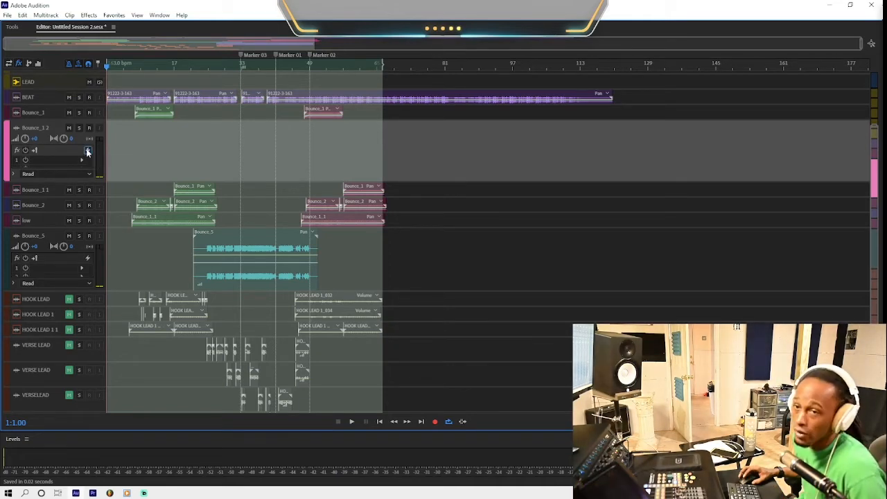
# - Clear the time selection and move the Bounce_5 verse clip up onto the emptied duplicate track at the same time position
pyautogui.click(251, 140)
pyautogui.click(259, 243)
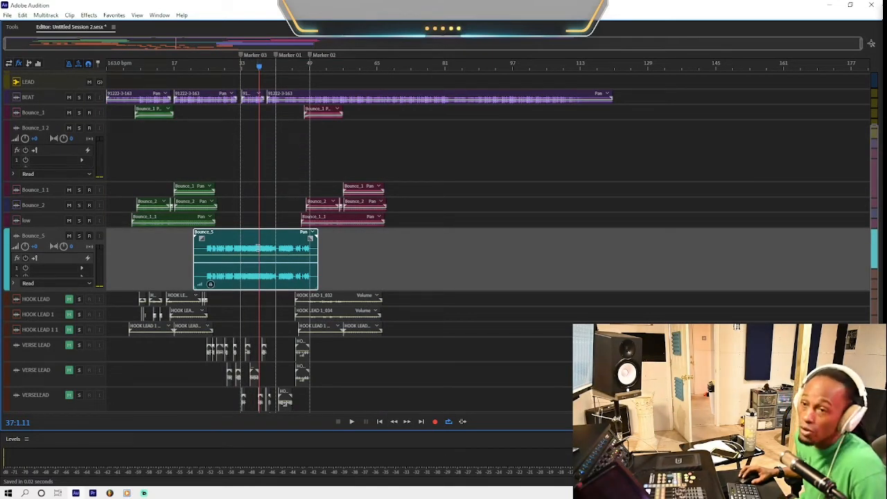
pyautogui.moveTo(257, 247); pyautogui.dragTo(259, 147)
# - Delete the empty Bounce_5 track and move the Bounce_1 2 track down between the low and HOOK LEAD tracks
pyautogui.click(247, 265)
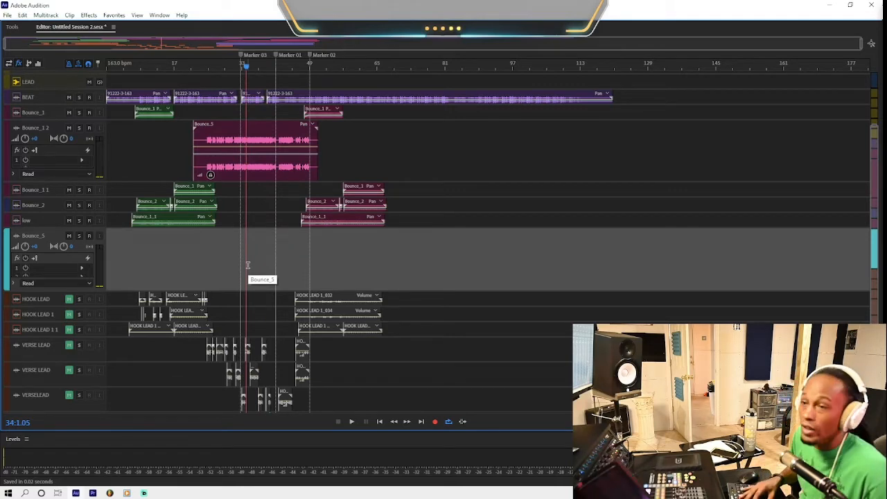
pyautogui.hotkey('ctrl', 'alt', 'BackSpace')
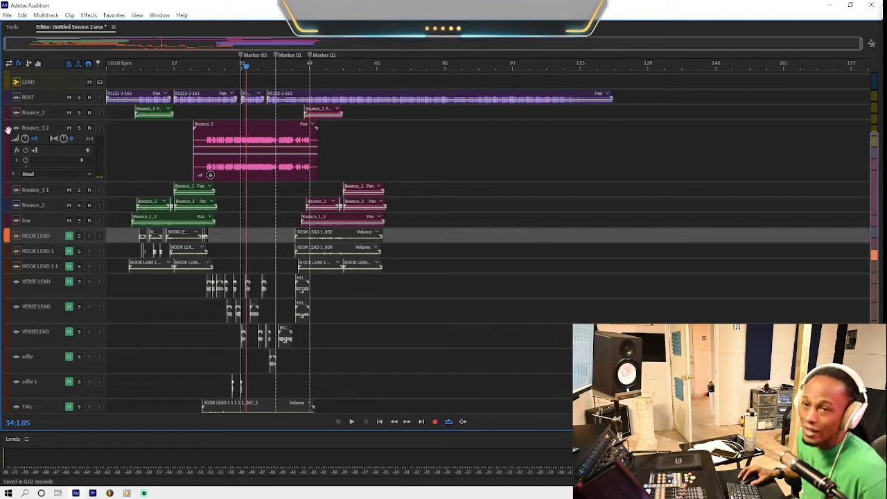
pyautogui.moveTo(6, 129); pyautogui.dragTo(164, 230)
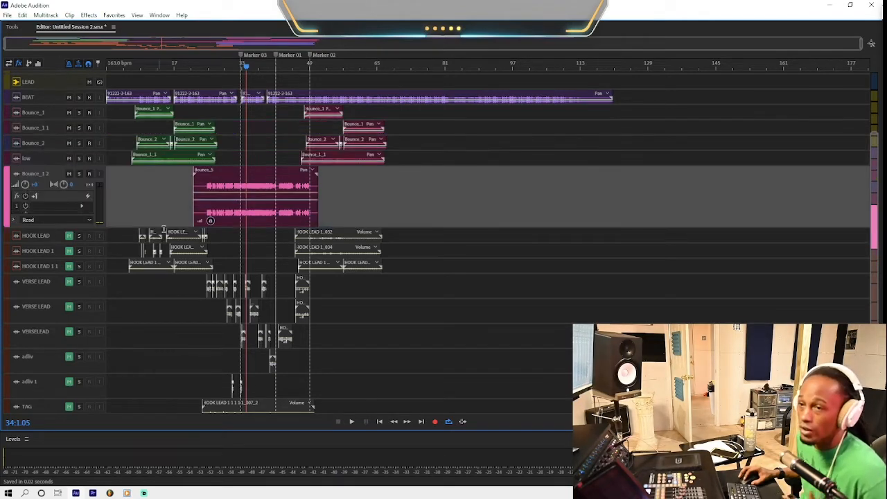
# - Play the bounced verse from about bar 23 to check how it sounds with the beat, and stop past Marker 03
pyautogui.click(208, 185)
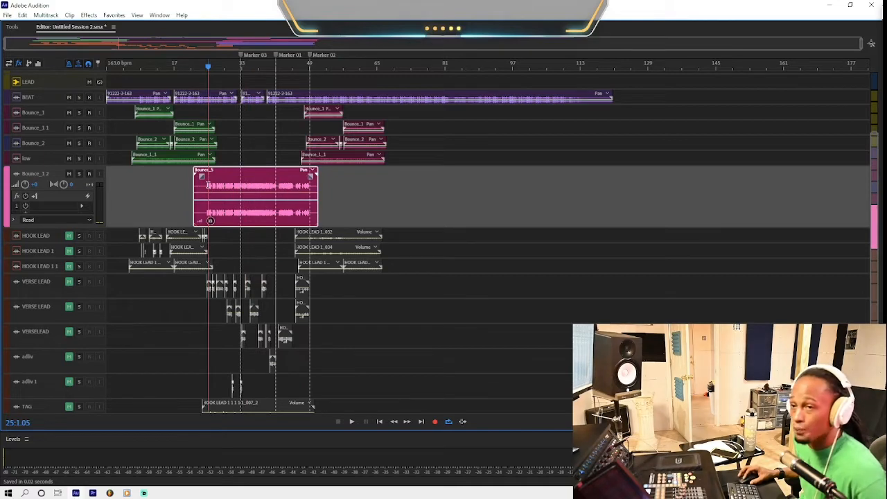
pyautogui.click(200, 185)
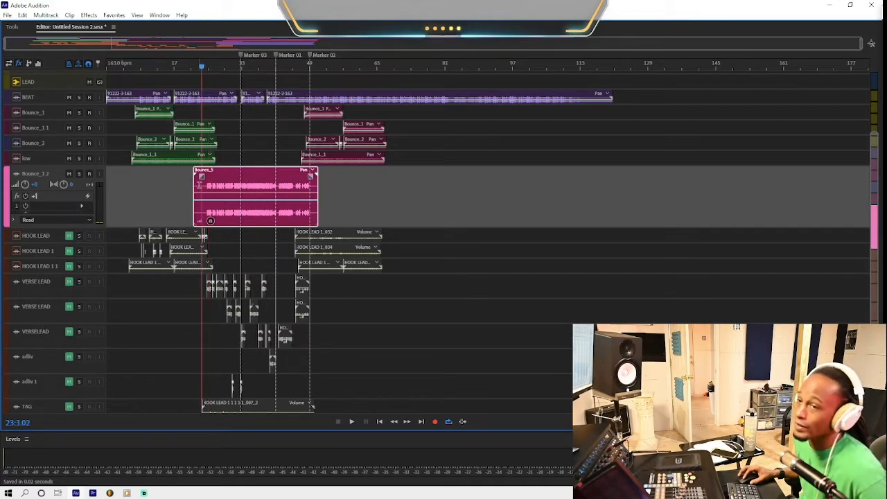
pyautogui.press('space')
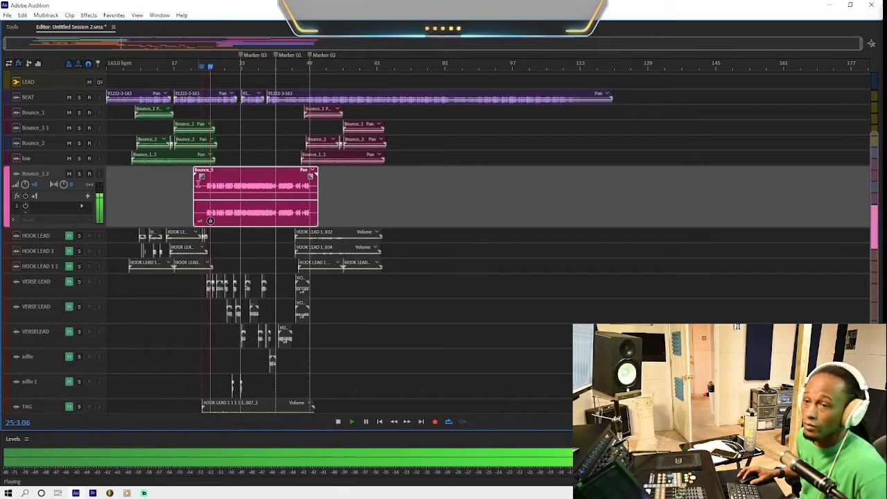
pyautogui.click(184, 179)
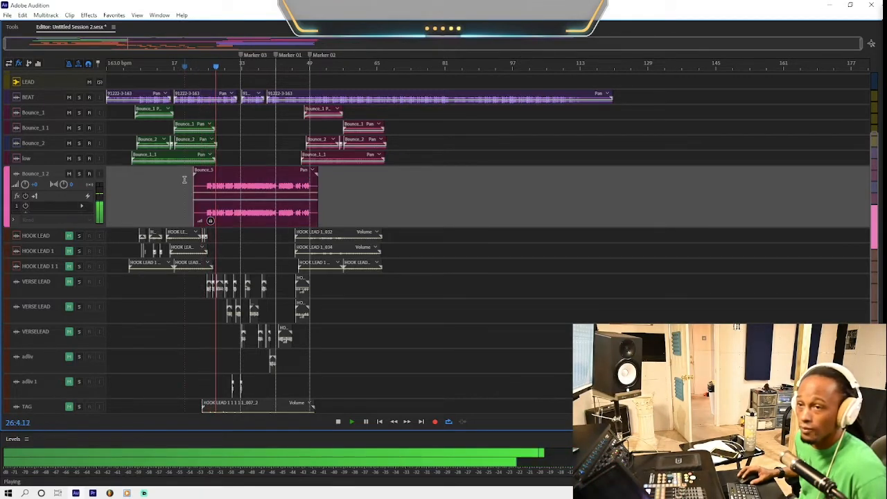
pyautogui.press('=')
pyautogui.press('=')
pyautogui.press('=')
pyautogui.press('=')
pyautogui.press('=')
pyautogui.press('=')
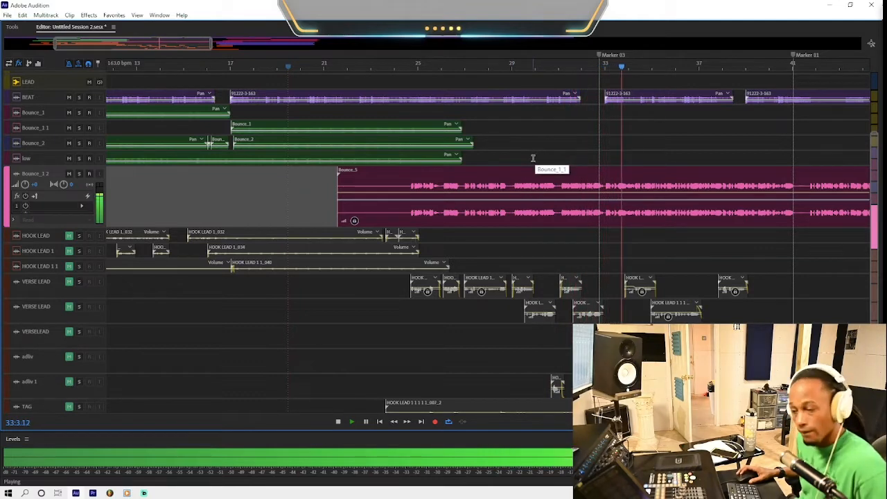
pyautogui.click(590, 116)
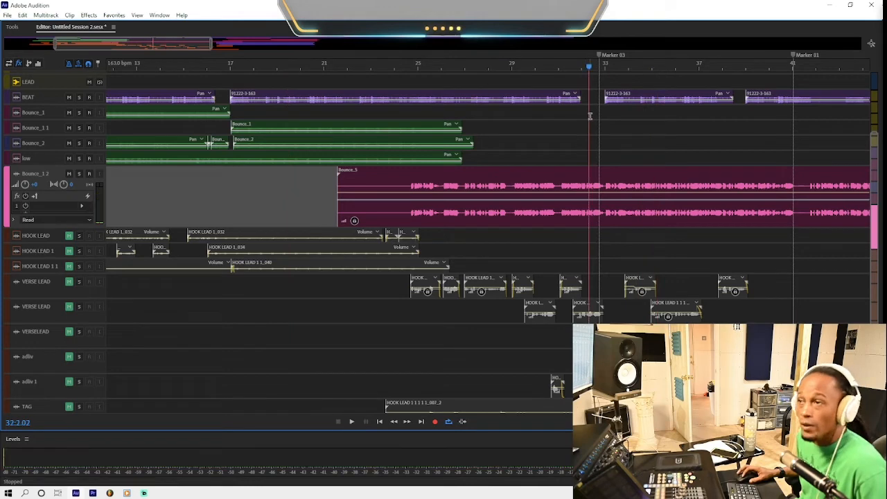
pyautogui.click(549, 154)
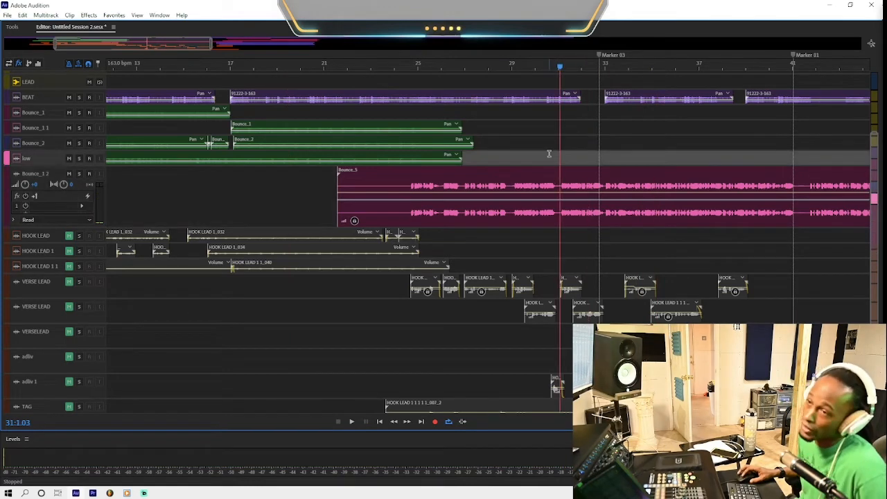
pyautogui.click(524, 111)
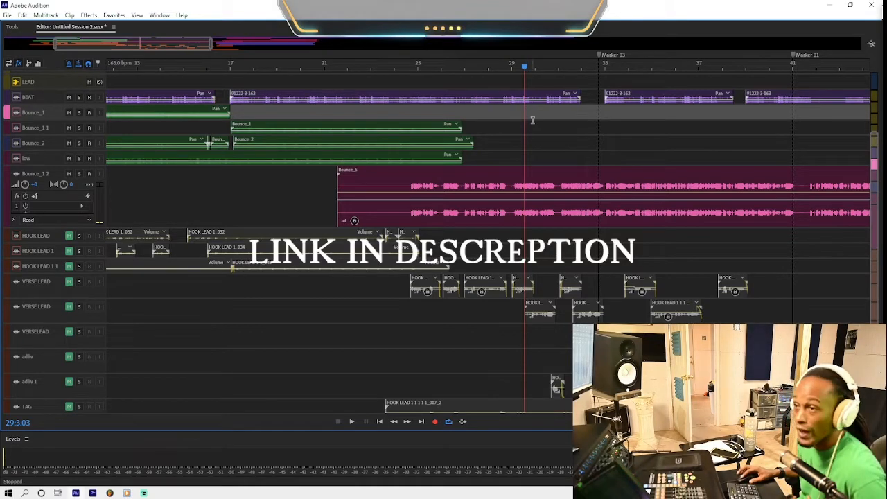
pyautogui.click(532, 120)
pyautogui.scroll(-6, 532, 121)
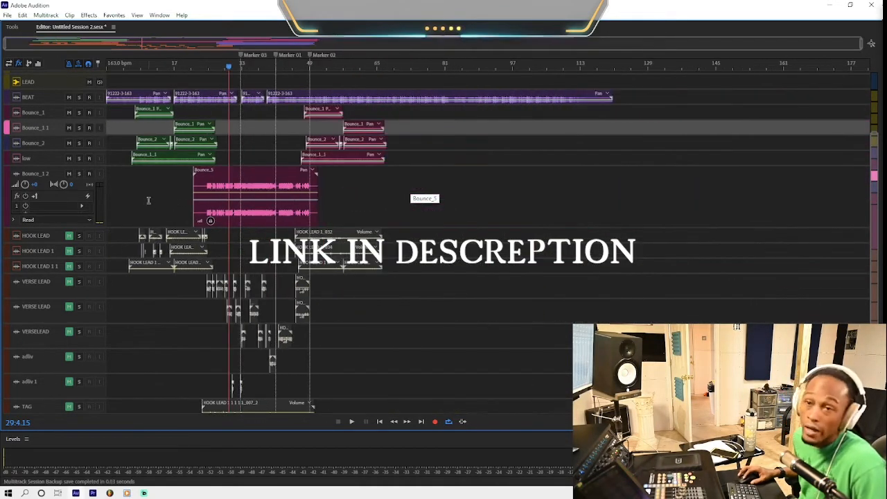
pyautogui.scroll(3, 419, 221)
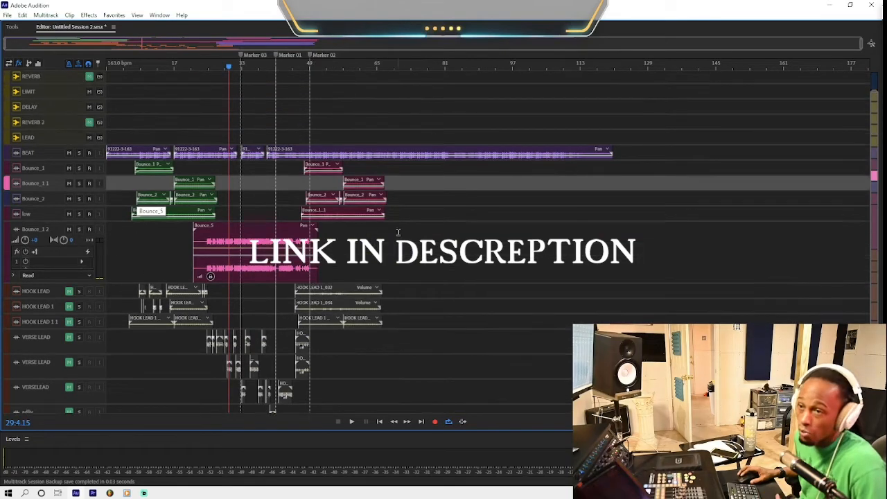
pyautogui.click(233, 241)
pyautogui.scroll(5, 233, 241)
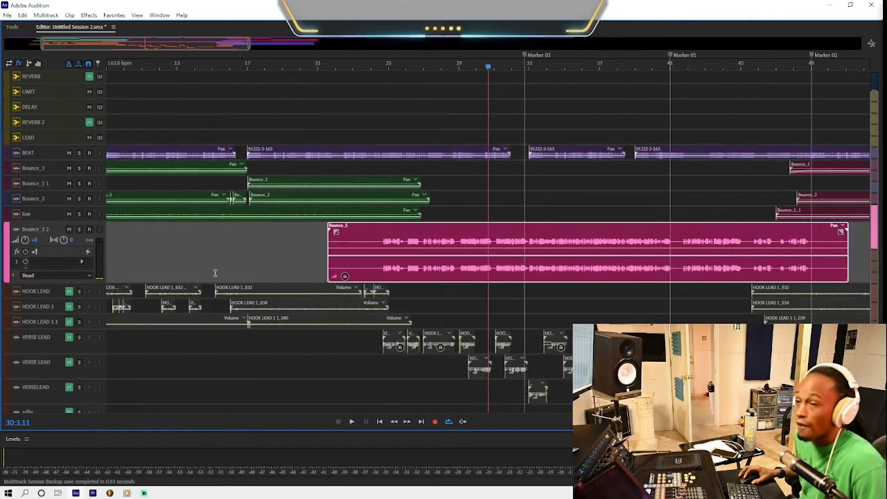
pyautogui.scroll(2, 67, 257)
pyautogui.scroll(3, 362, 253)
pyautogui.scroll(-4, 372, 253)
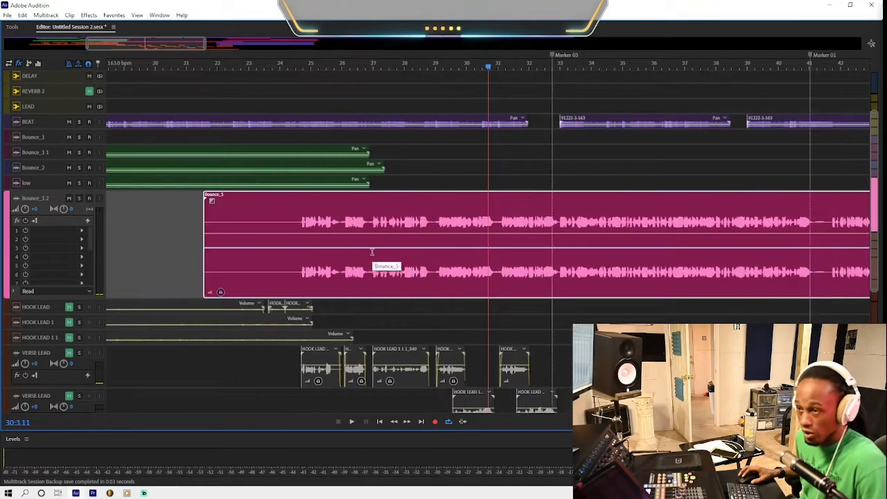
pyautogui.click(407, 220)
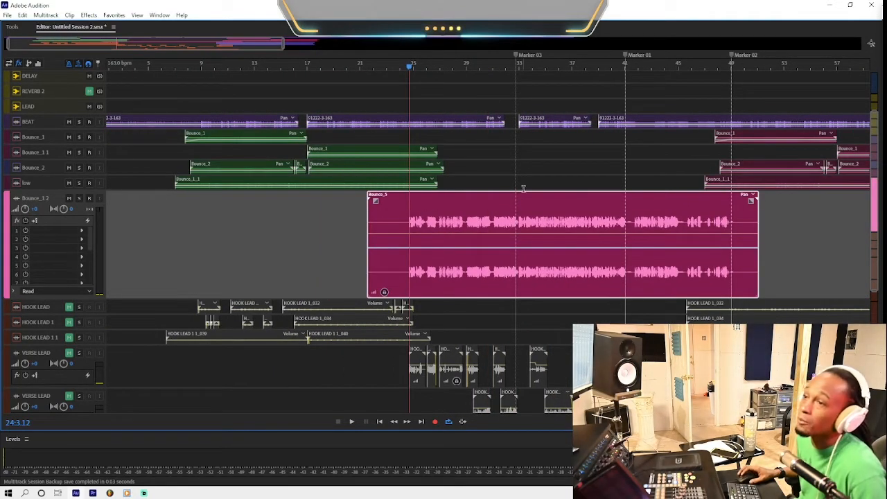
pyautogui.click(507, 139)
# - Unmute the REVERB bus and audition the verse briefly from bar 30:4
pyautogui.scroll(4, 507, 138)
pyautogui.scroll(4, 47, 118)
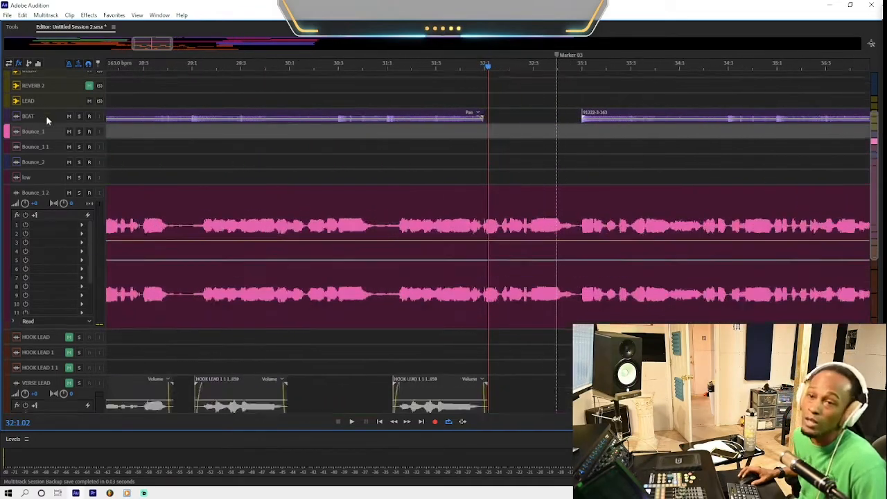
pyautogui.scroll(3, 586, 195)
pyautogui.scroll(-3, 50, 213)
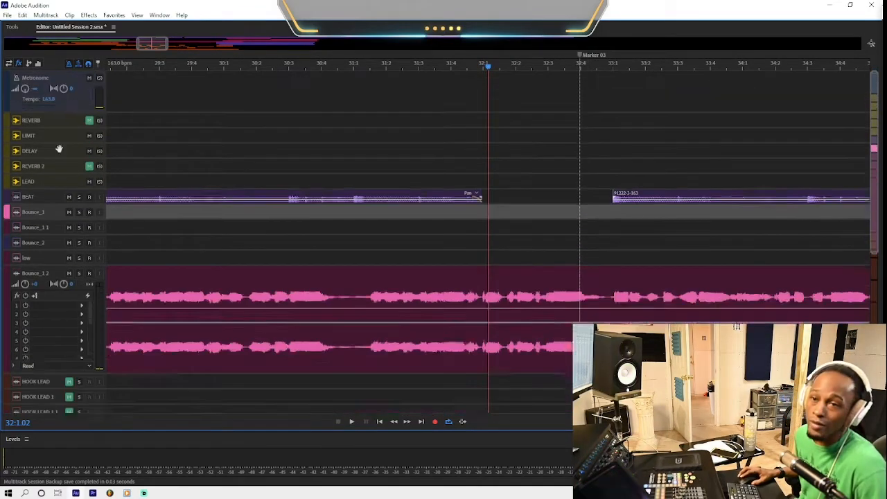
pyautogui.click(90, 109)
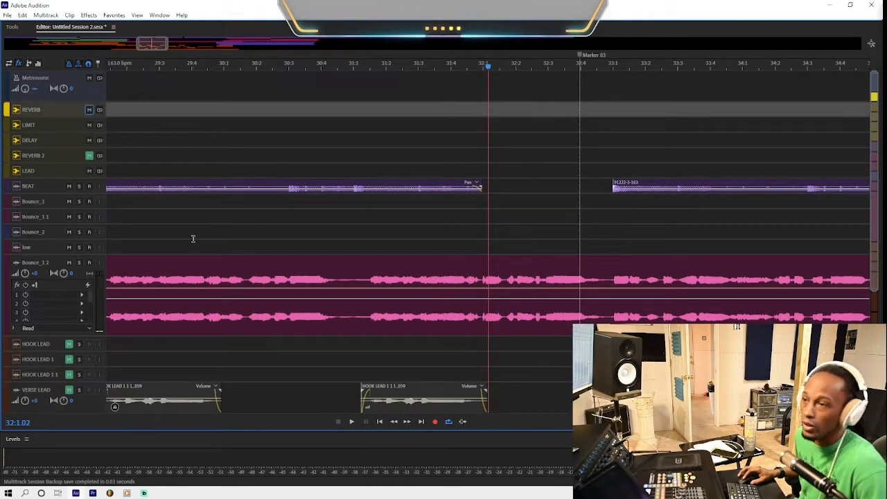
pyautogui.click(321, 142)
pyautogui.press('space')
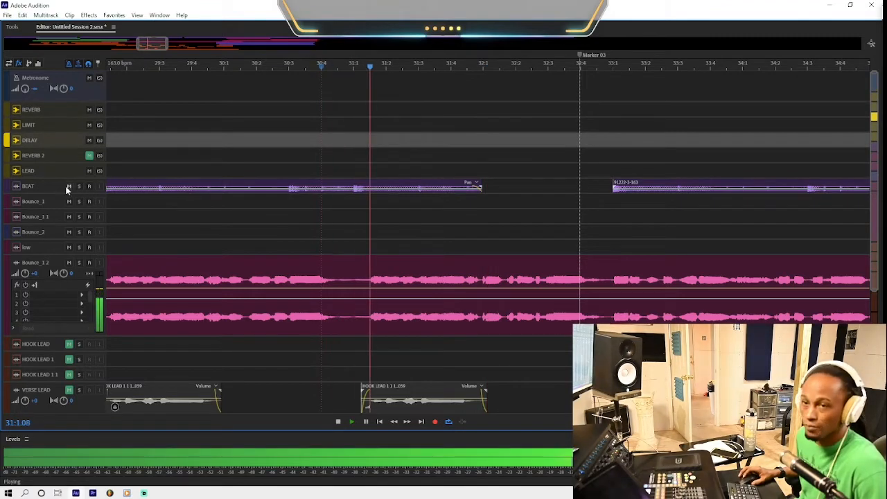
pyautogui.scroll(2, 69, 190)
pyautogui.press('space')
# - Enlarge the BEAT track, play through the gap around Marker 03, and show the start of the beat clip after it
pyautogui.click(18, 192)
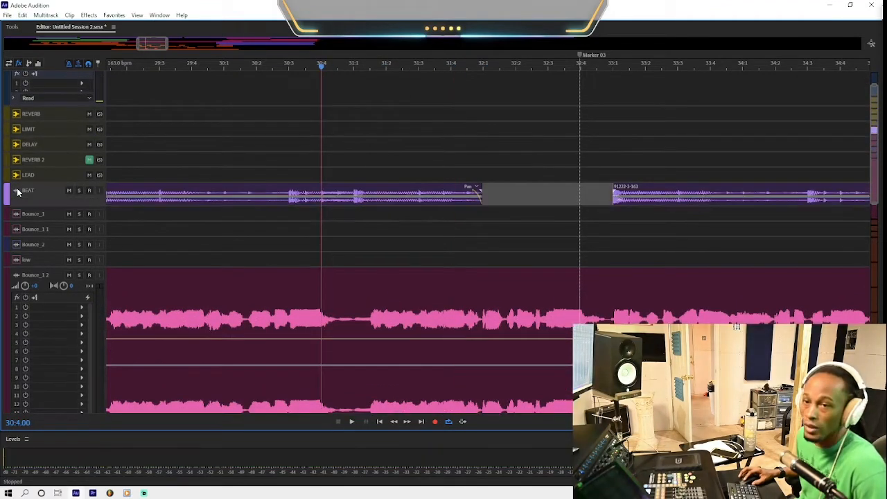
pyautogui.scroll(5, 88, 203)
pyautogui.press('space')
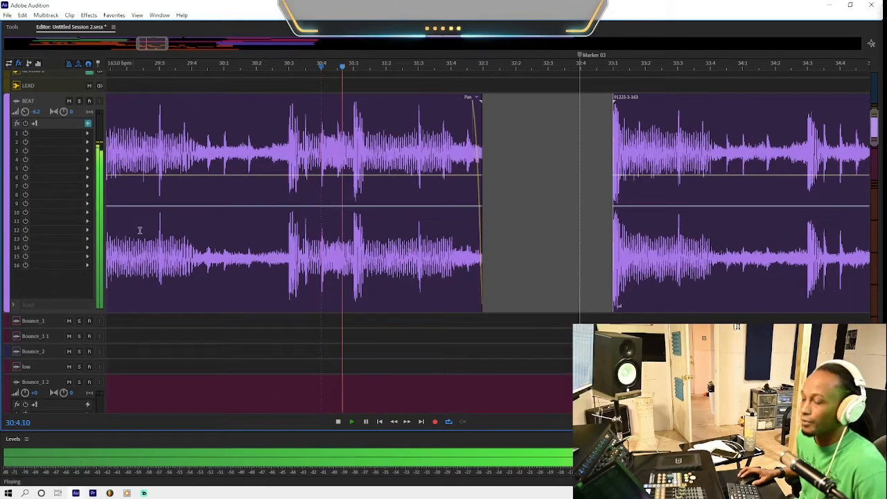
pyautogui.scroll(1, 315, 229)
pyautogui.scroll(2, 315, 228)
pyautogui.scroll(-3, 548, 220)
pyautogui.scroll(3, 178, 56)
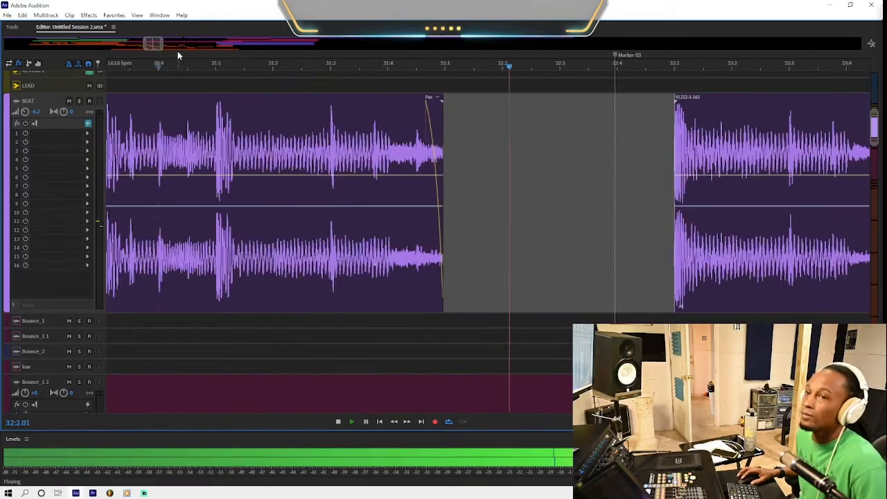
pyautogui.moveTo(154, 43); pyautogui.dragTo(158, 43)
pyautogui.press('space')
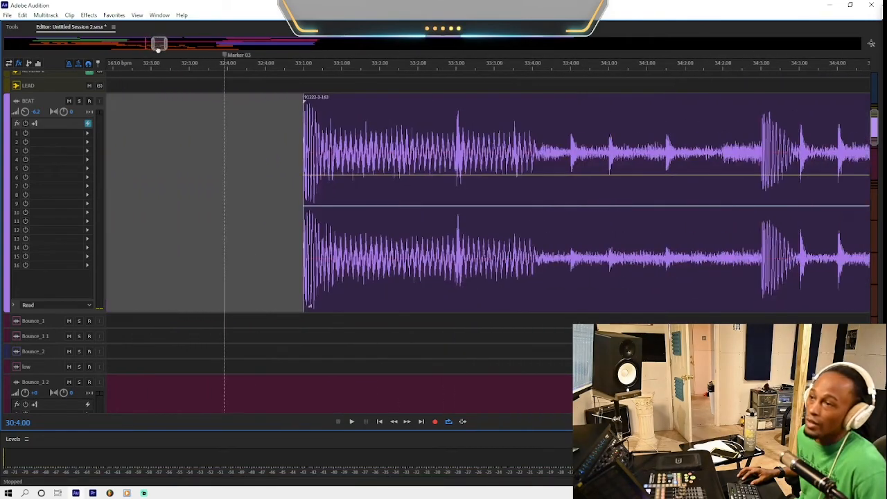
# - Choose Bars and Beats as the time display and split the BEAT clip after Marker 03 at 33:1.06
pyautogui.click(212, 145)
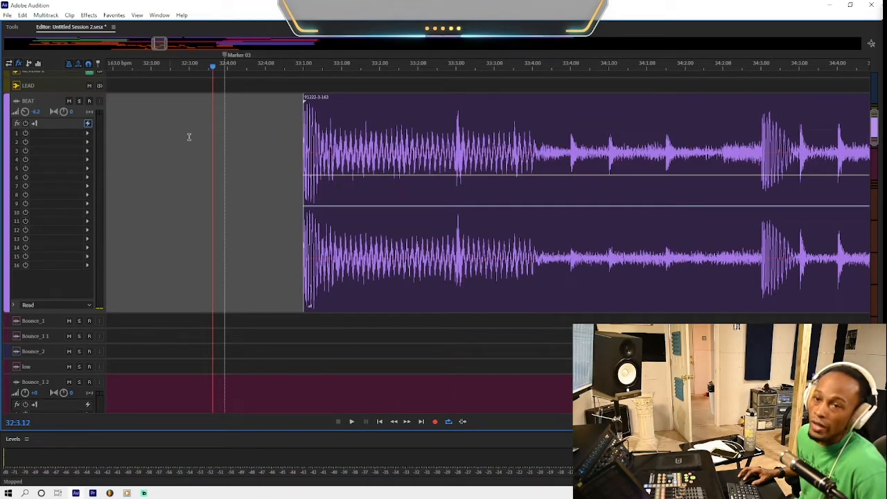
pyautogui.click(323, 146)
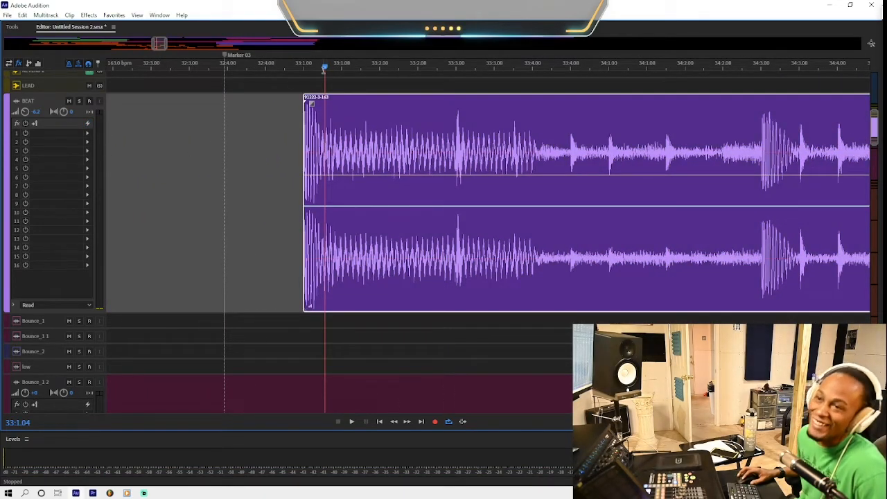
pyautogui.rightClick(280, 69)
pyautogui.moveTo(322, 73)
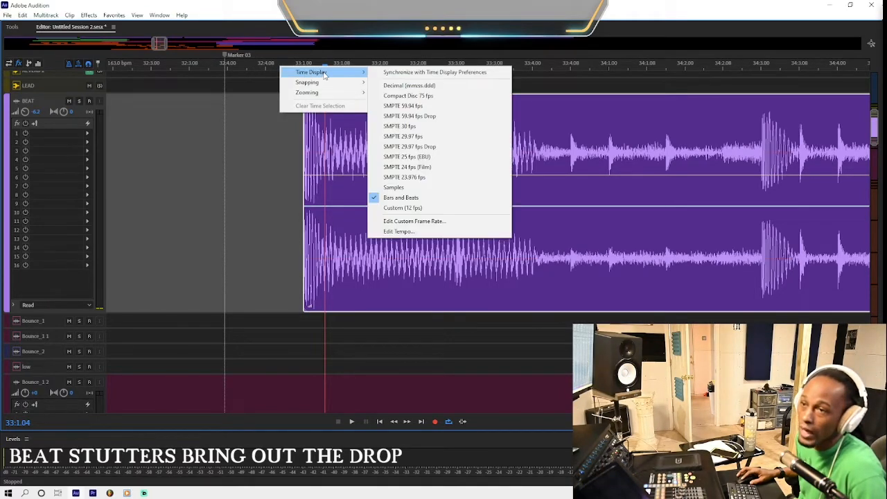
pyautogui.click(417, 199)
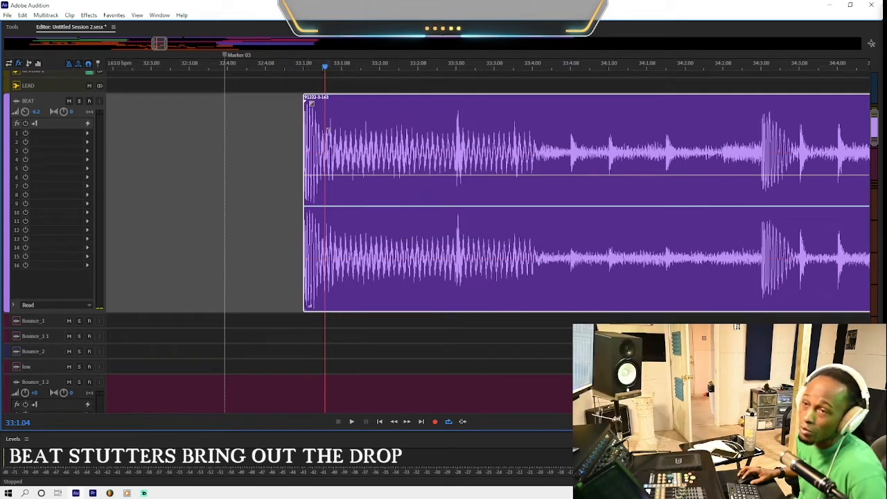
pyautogui.click(331, 133)
pyautogui.hotkey('ctrl', 'k')
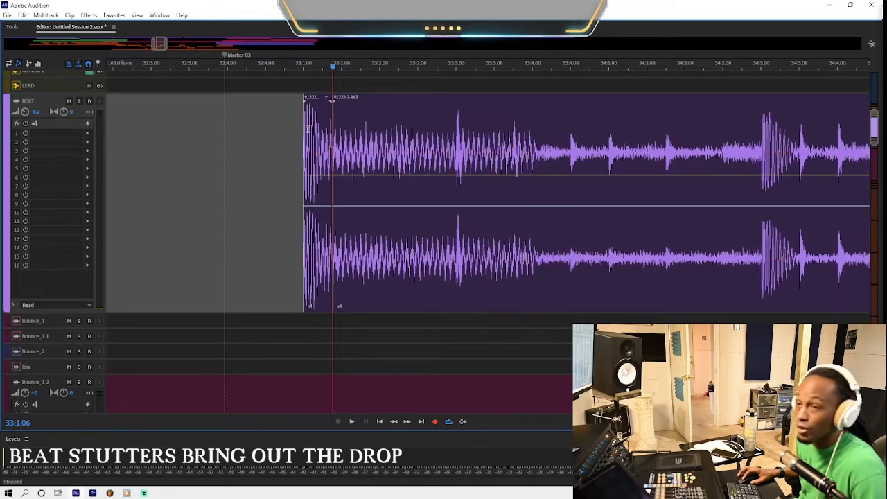
# - Lock the short BEAT slice at 33:1 in time and audition a copy of it placed at 32:4.08
pyautogui.click(308, 129)
pyautogui.click(312, 130)
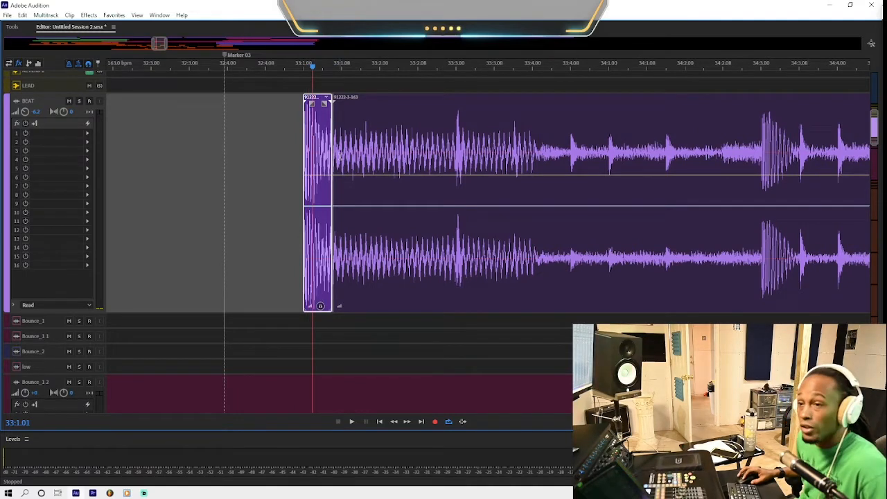
pyautogui.rightClick(331, 159)
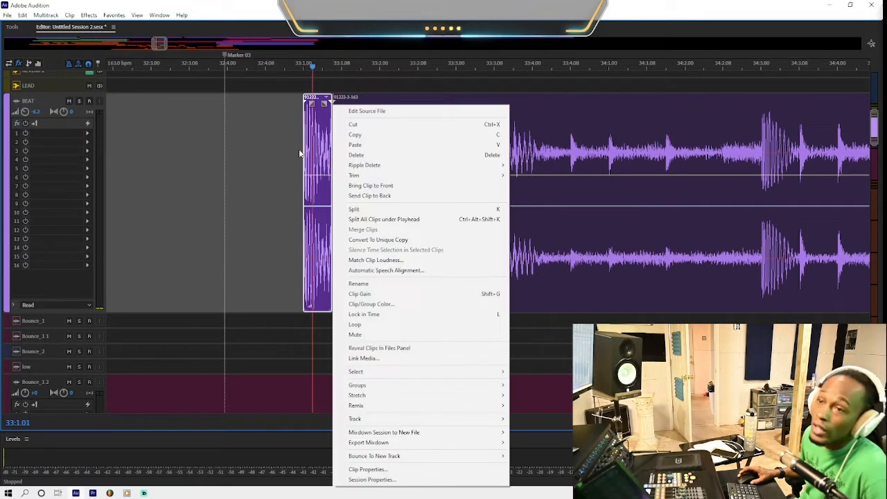
pyautogui.click(299, 153)
pyautogui.moveTo(316, 130); pyautogui.dragTo(279, 128)
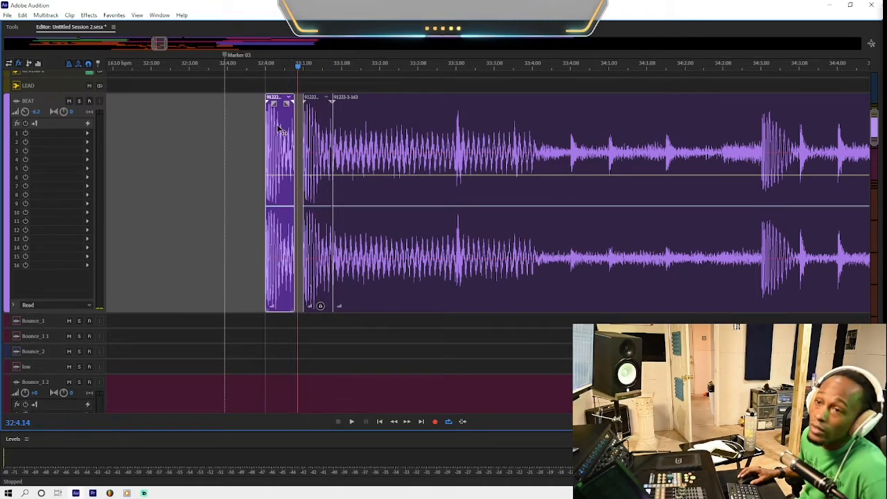
pyautogui.click(199, 133)
pyautogui.press('space')
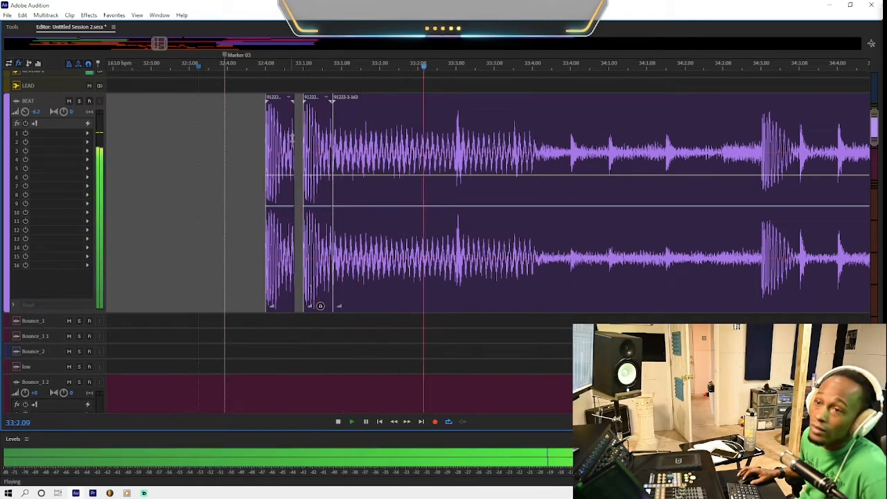
pyautogui.press('space')
# - Try shortening the copied slice from its end to about 32:4.10, auditioning it between trims
pyautogui.moveTo(294, 144); pyautogui.dragTo(281, 145)
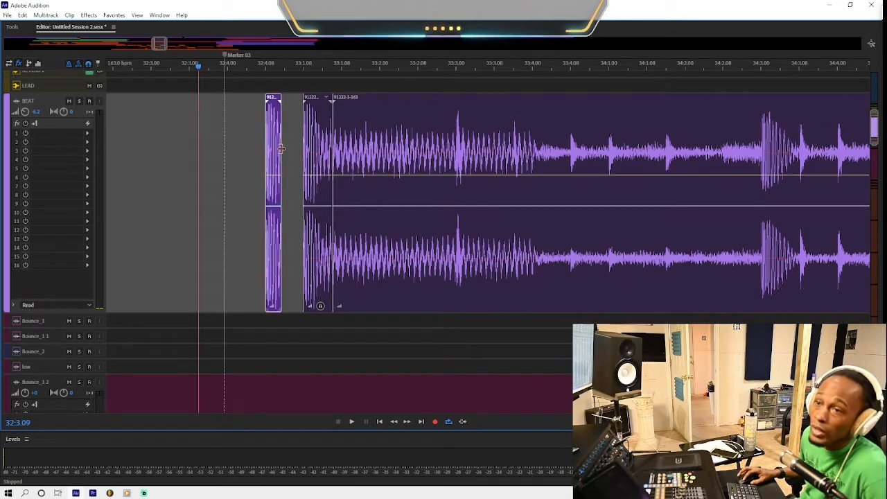
pyautogui.press('space')
pyautogui.press('space')
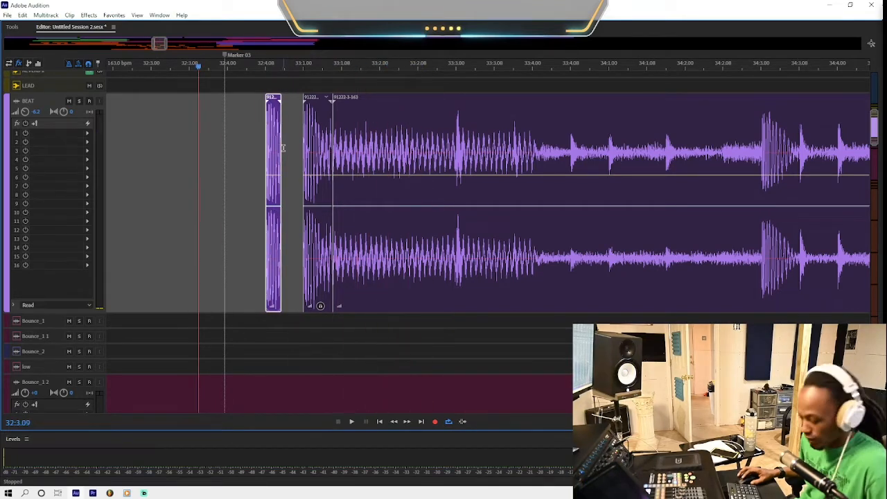
pyautogui.scroll(3, 283, 148)
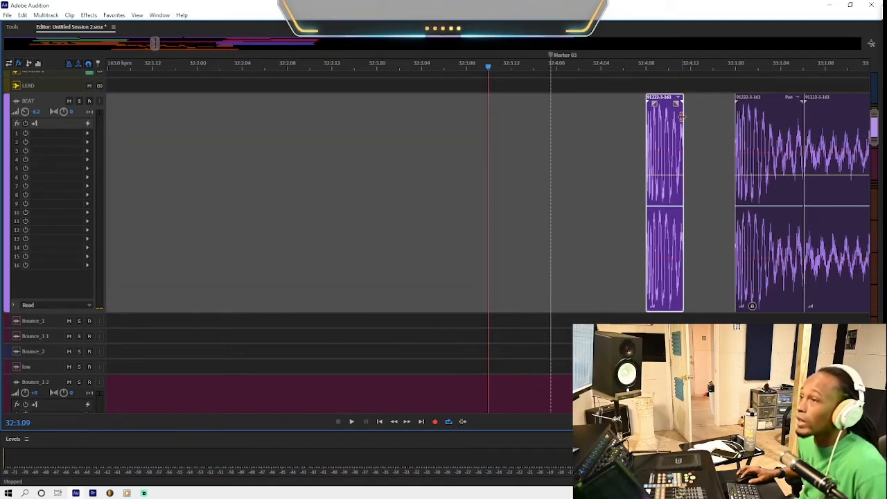
pyautogui.moveTo(682, 117); pyautogui.dragTo(668, 118)
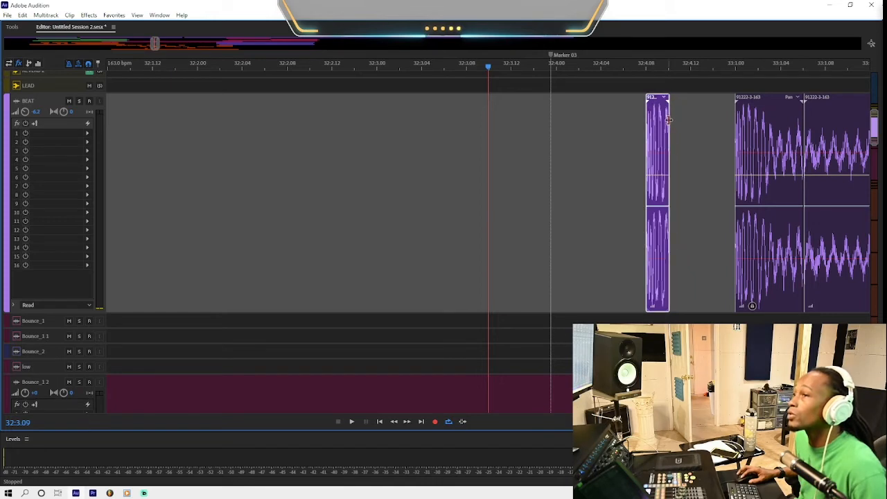
pyautogui.press('space')
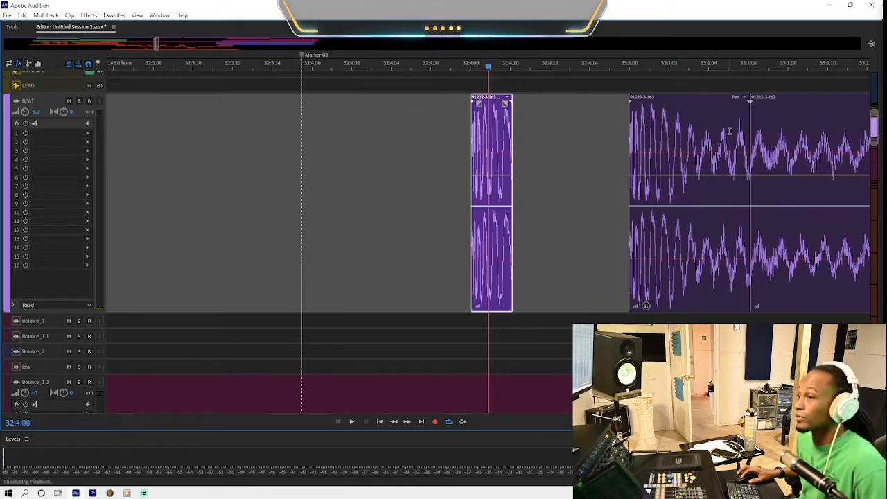
pyautogui.click(224, 118)
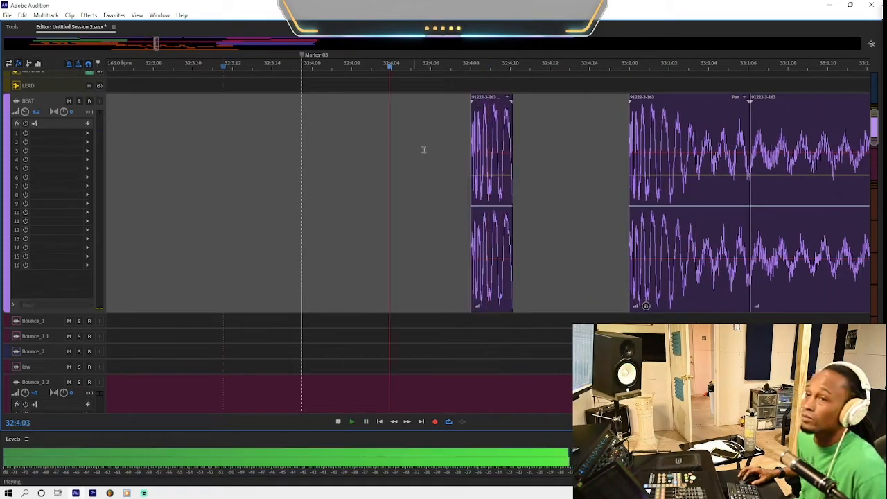
pyautogui.press('space')
# - Extend the copied slice to end at 32:4.12 with a short fade-out, and play the transition from before Marker 03
pyautogui.click(494, 155)
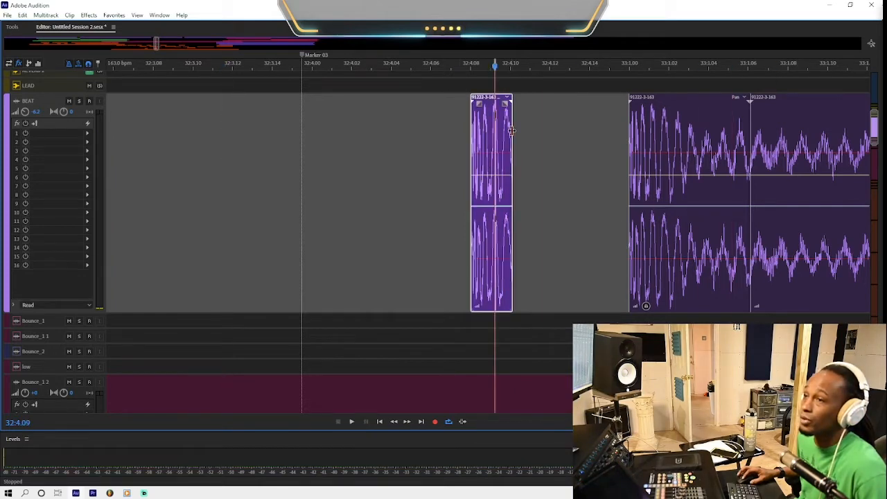
pyautogui.moveTo(511, 130); pyautogui.dragTo(547, 130)
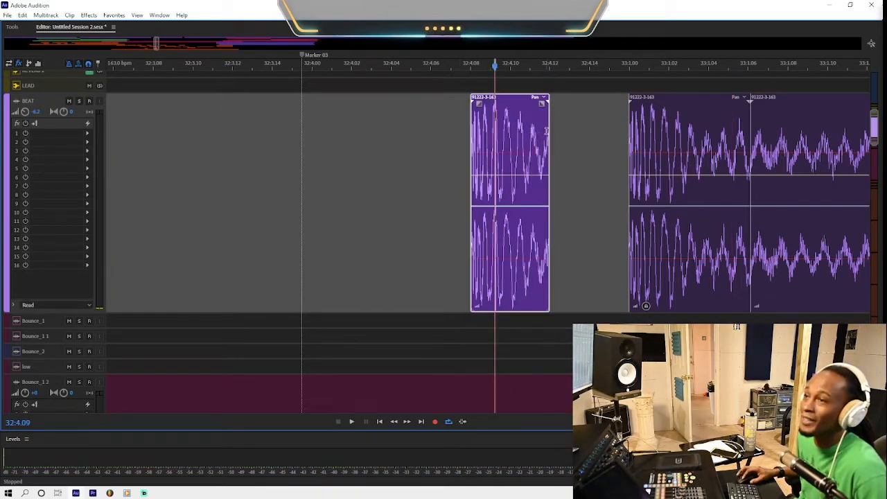
pyautogui.click(283, 155)
pyautogui.press('space')
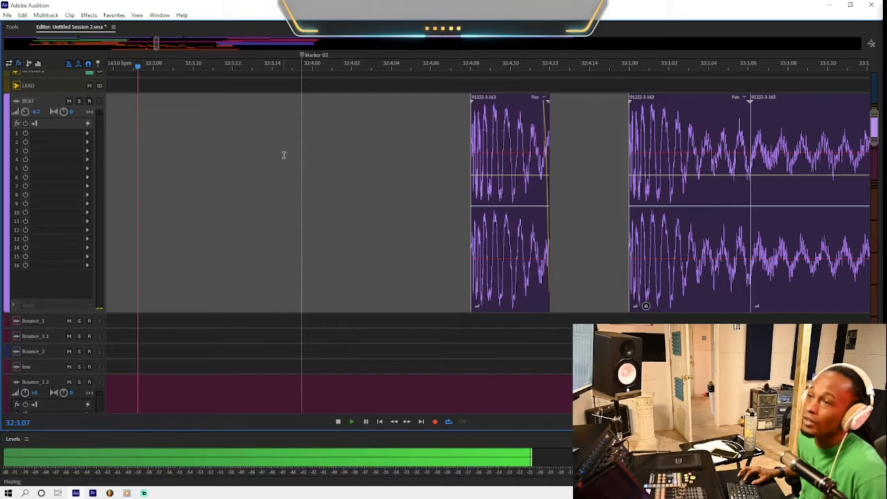
pyautogui.press('space')
# - Lock the slice at 32:4.08 in time, copy it to 32:4.12, and audition the stutter from before Marker 03
pyautogui.click(502, 138)
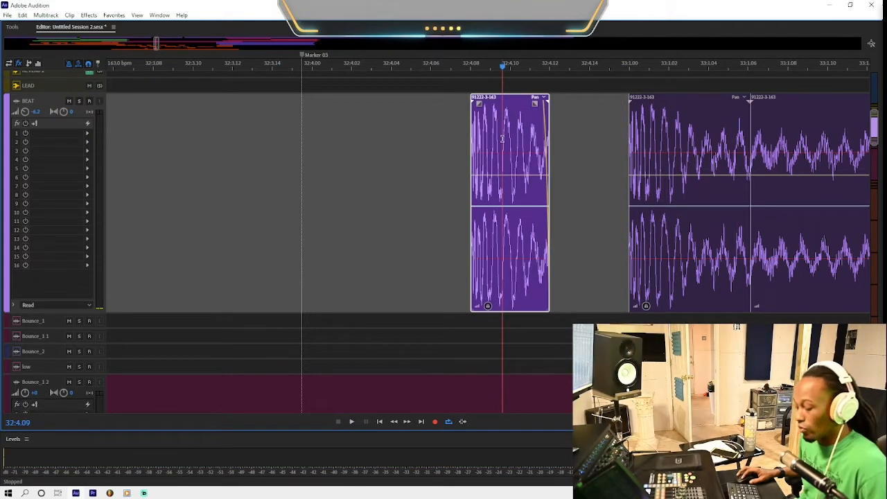
pyautogui.moveTo(502, 138); pyautogui.dragTo(585, 142)
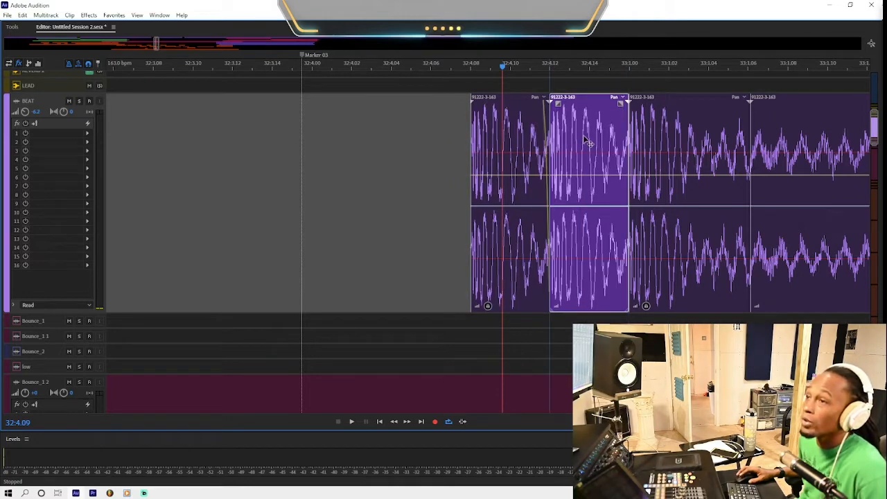
pyautogui.click(400, 142)
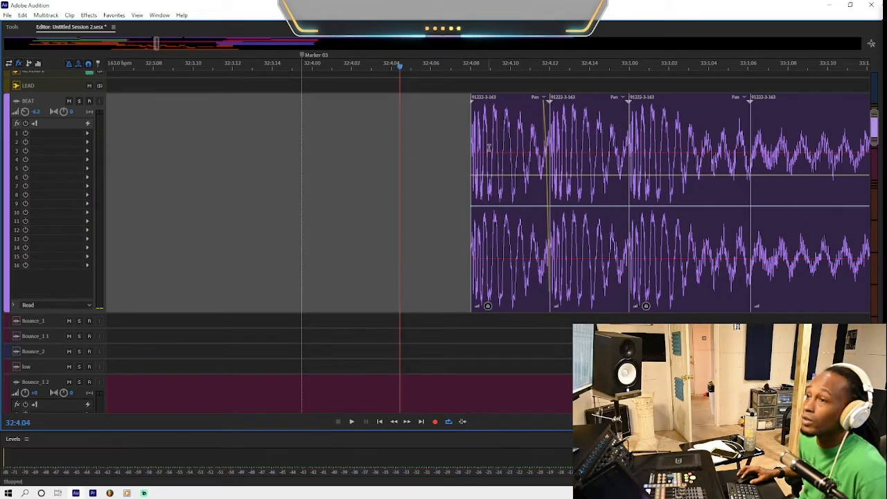
pyautogui.click(175, 139)
pyautogui.press('space')
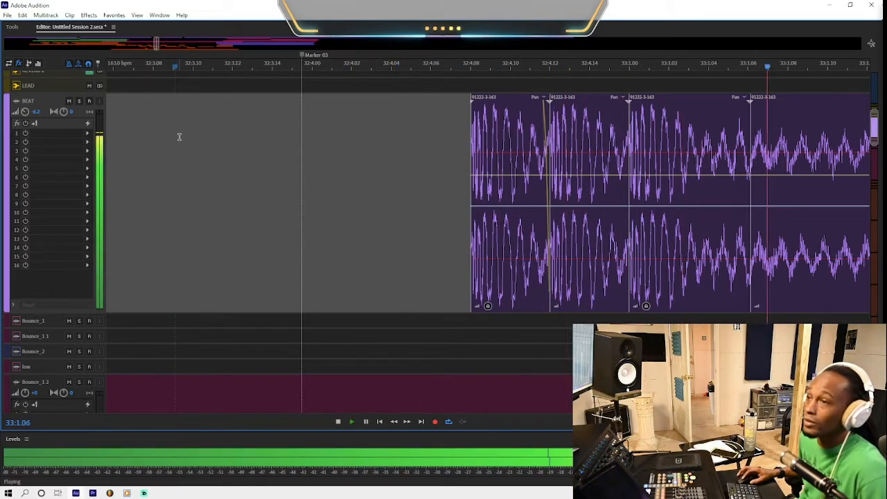
pyautogui.press('space')
# - Add another copy of the slice at 32:4.04 and audition the longer stutter from before Marker 03
pyautogui.click(486, 131)
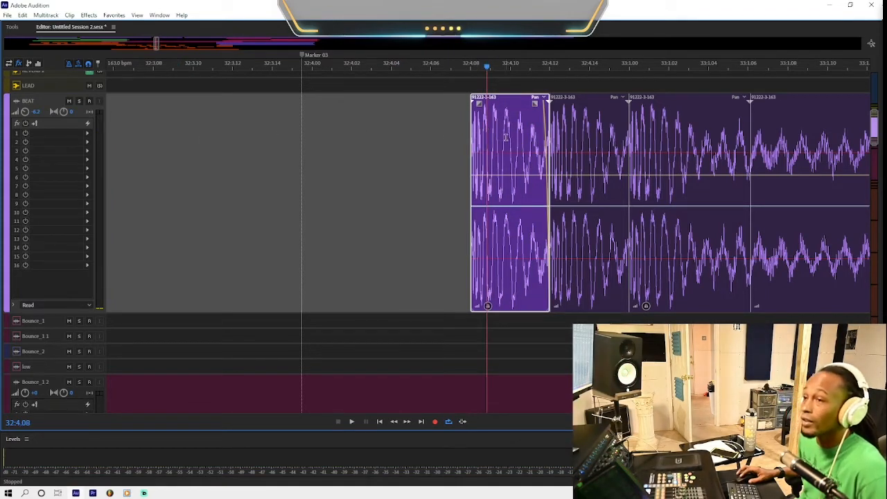
pyautogui.moveTo(505, 138); pyautogui.dragTo(437, 143)
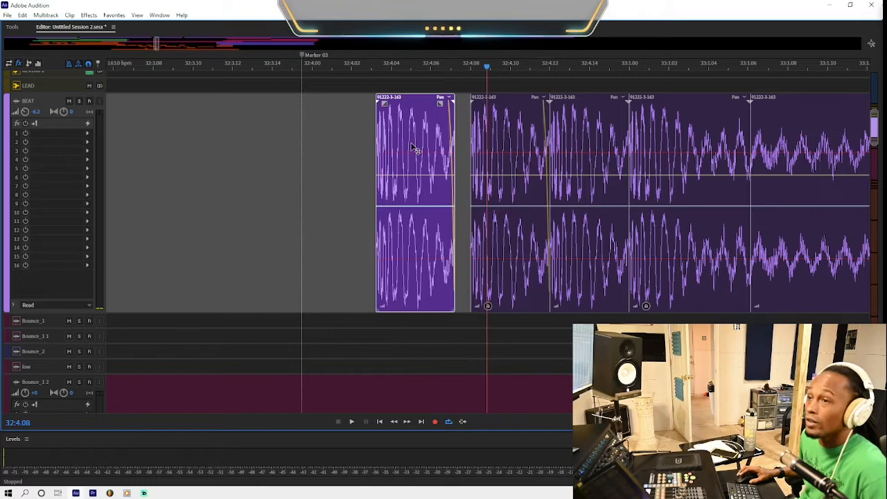
pyautogui.moveTo(413, 148); pyautogui.dragTo(428, 146)
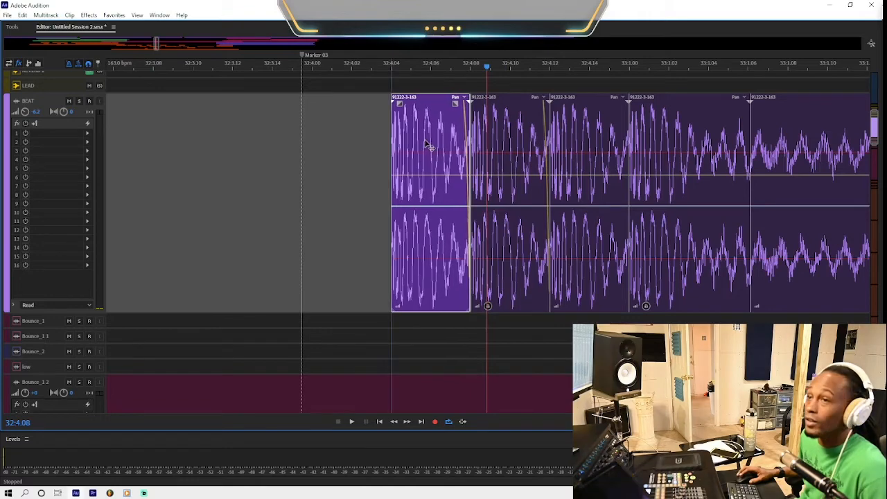
pyautogui.click(250, 145)
pyautogui.press('space')
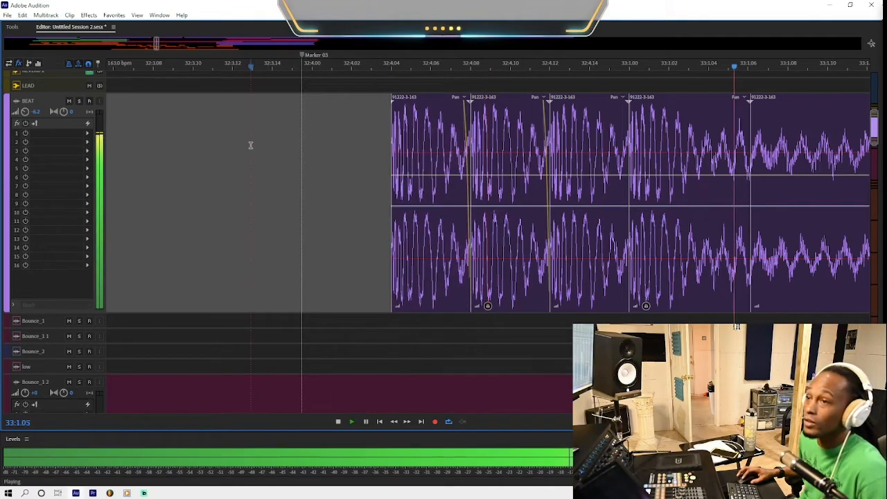
pyautogui.press('space')
# - Play the lead-in to the drop from 30:3, with the BEAT track reduced to show the bounced vocals below it
pyautogui.scroll(-6, 252, 146)
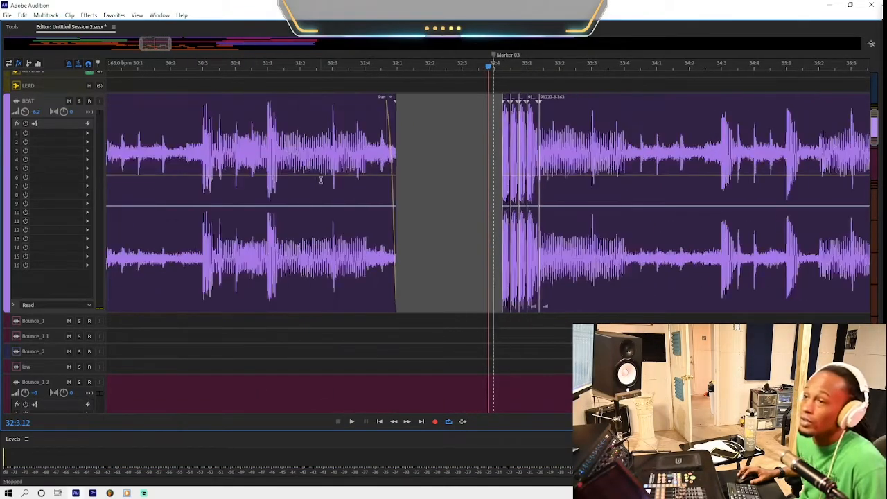
pyautogui.click(273, 141)
pyautogui.press('space')
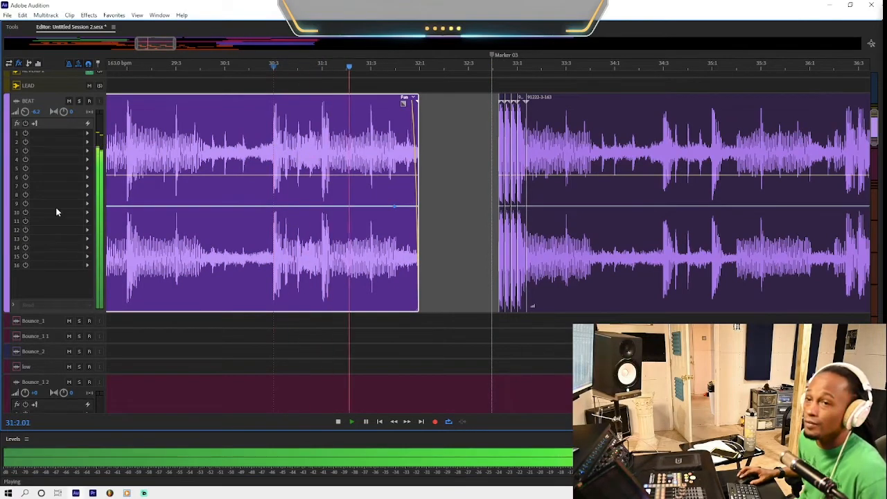
pyautogui.scroll(-3, 74, 185)
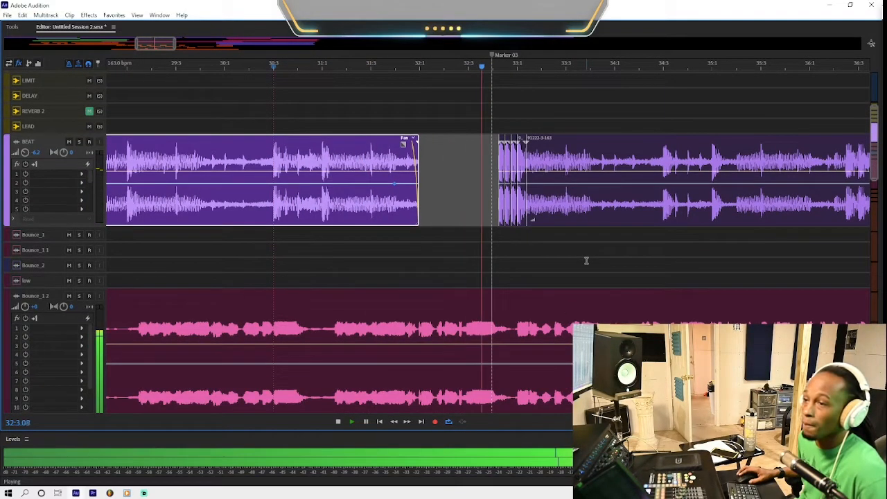
pyautogui.press('space')
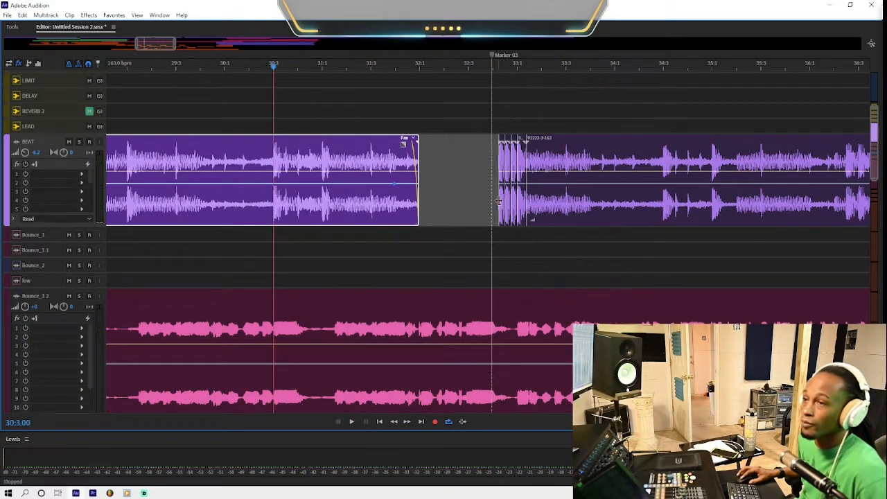
# - Delete the first stutter slice at 32:4.04 and play the drop with the vocals from about 31:1
pyautogui.click(498, 201)
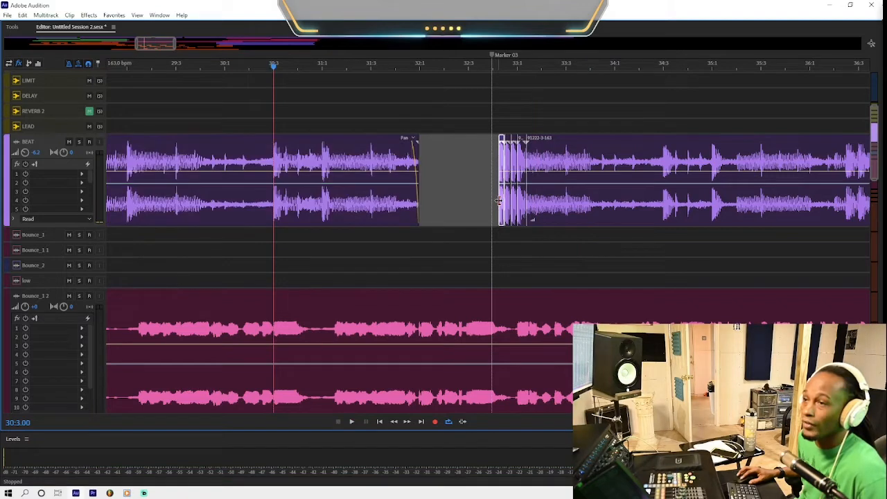
pyautogui.click(336, 213)
pyautogui.press('space')
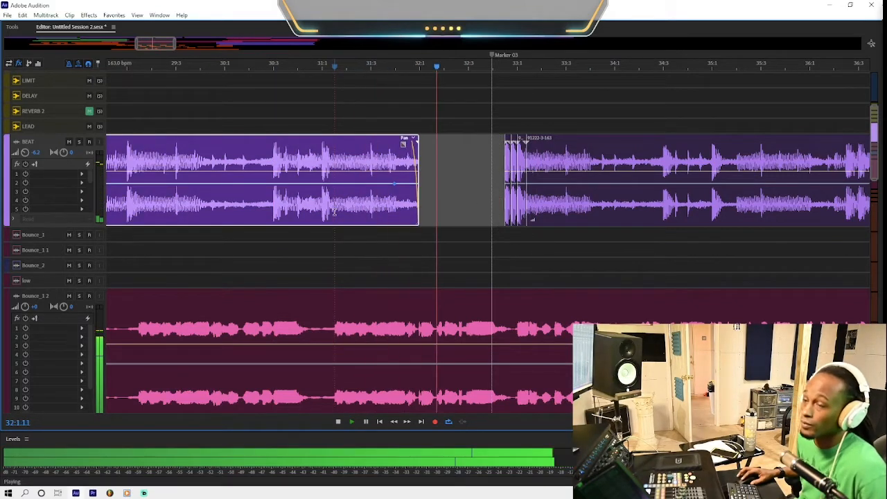
pyautogui.click(445, 247)
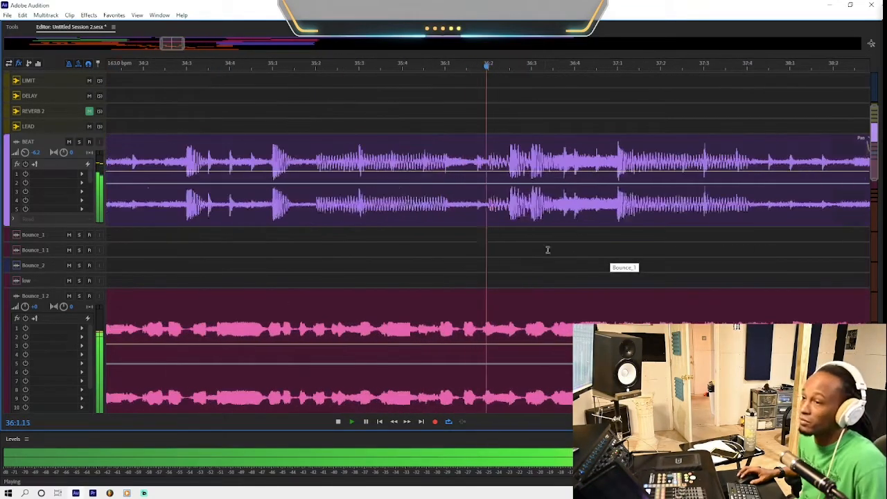
# - Split the BEAT clip at 38:1.12 before the next gap and trim the new slice's end to before 38:3
pyautogui.scroll(-4, 548, 250)
pyautogui.scroll(3, 558, 241)
pyautogui.scroll(-1, 610, 222)
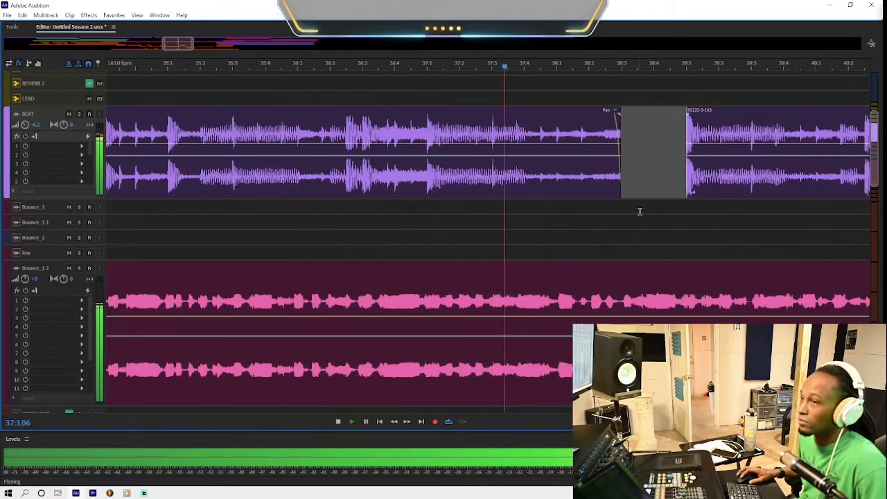
pyautogui.click(582, 177)
pyautogui.press('space')
pyautogui.hotkey('ctrl', 'k')
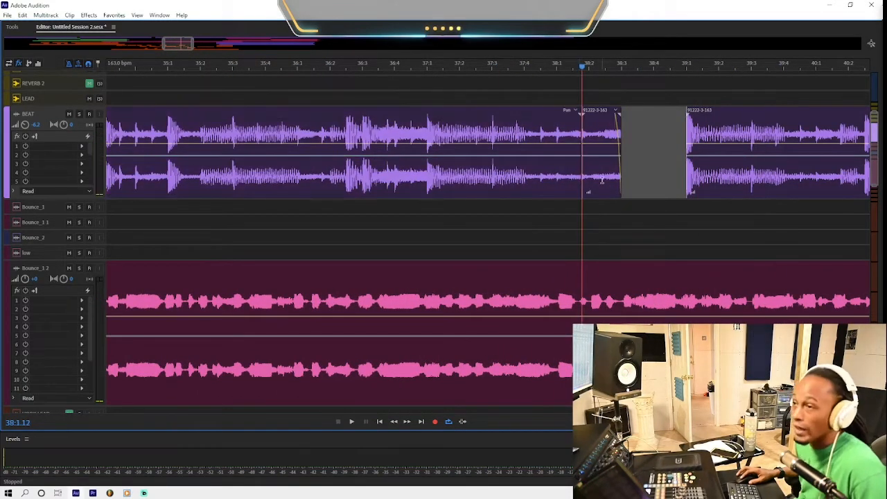
pyautogui.rightClick(589, 178)
pyautogui.click(590, 178)
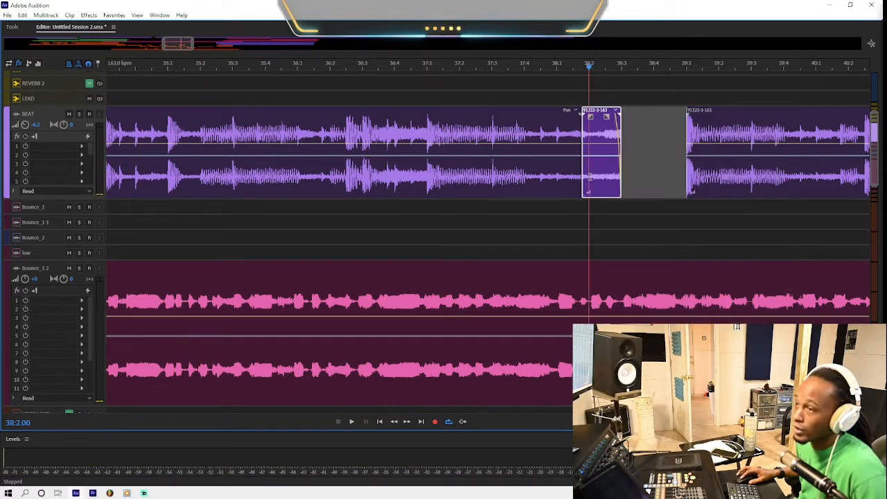
pyautogui.moveTo(619, 181); pyautogui.dragTo(612, 185)
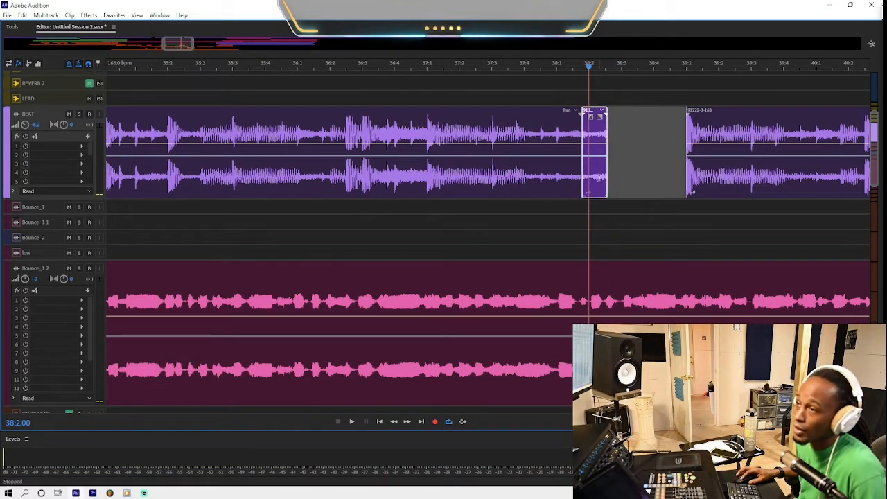
# - Lock the BEAT slice before the gap in time and open a unique copy of it in the waveform editor
pyautogui.rightClick(598, 178)
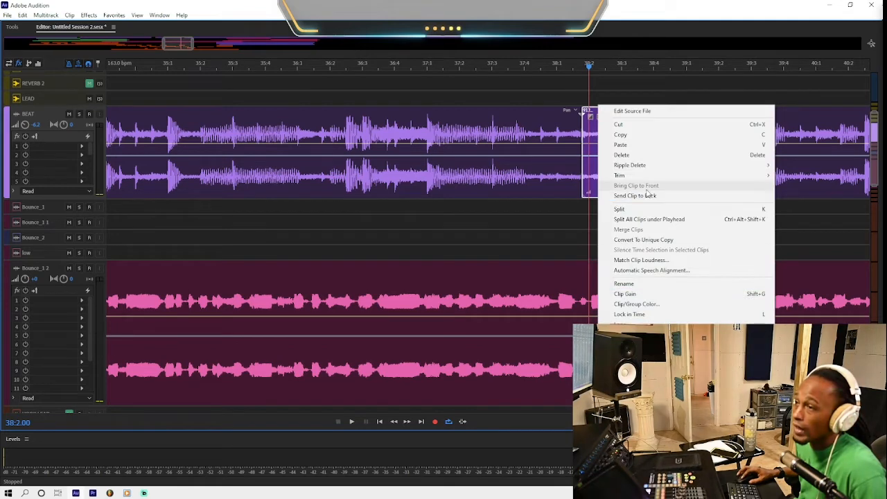
pyautogui.click(706, 2)
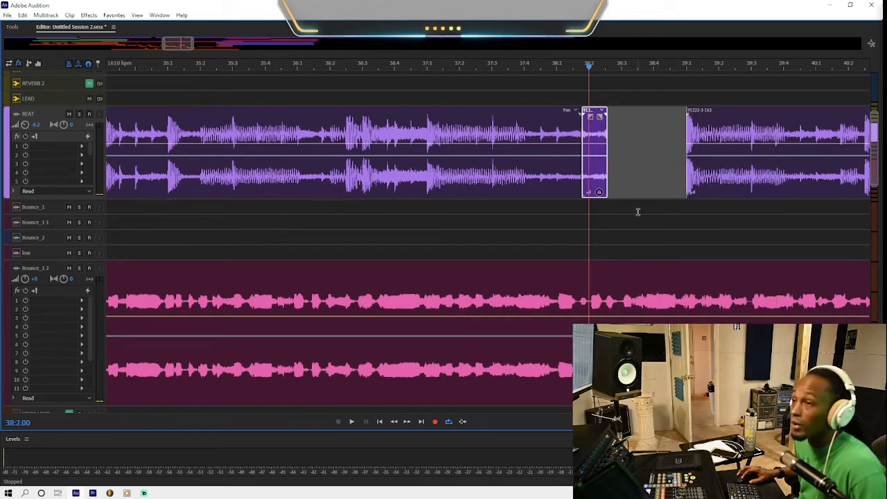
pyautogui.rightClick(598, 188)
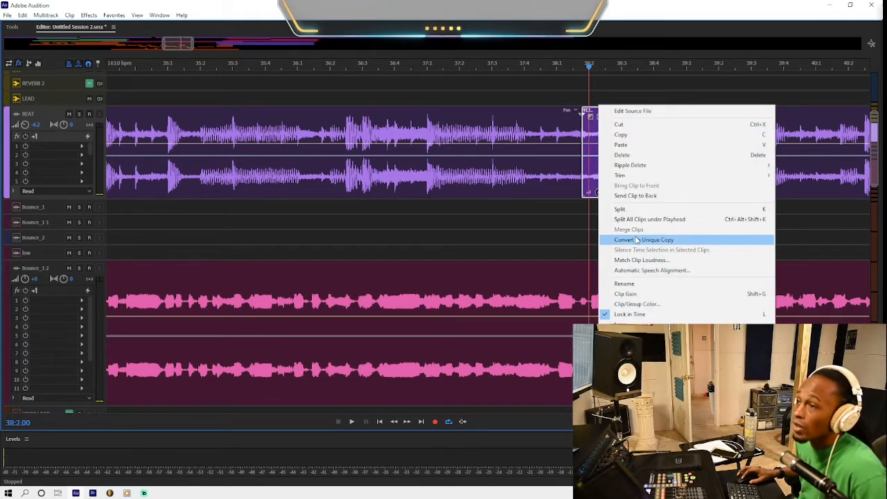
pyautogui.click(637, 240)
pyautogui.doubleClick(596, 162)
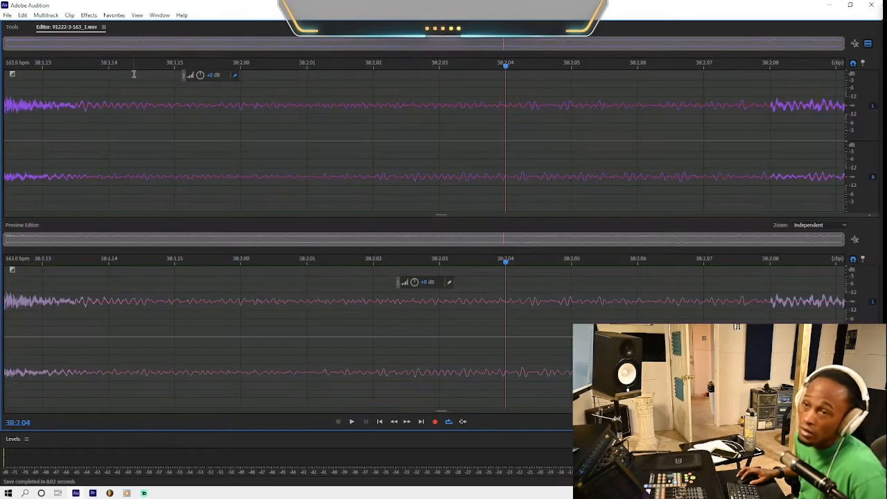
pyautogui.click(88, 15)
pyautogui.moveTo(167, 219)
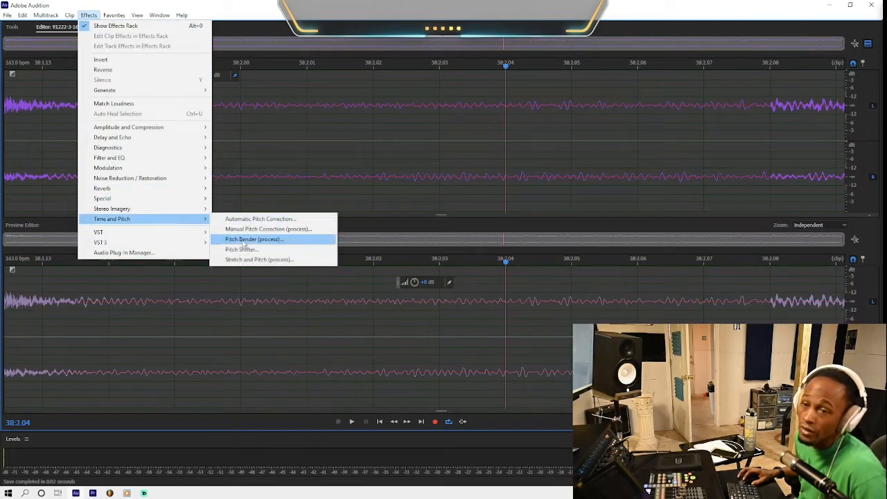
pyautogui.click(253, 262)
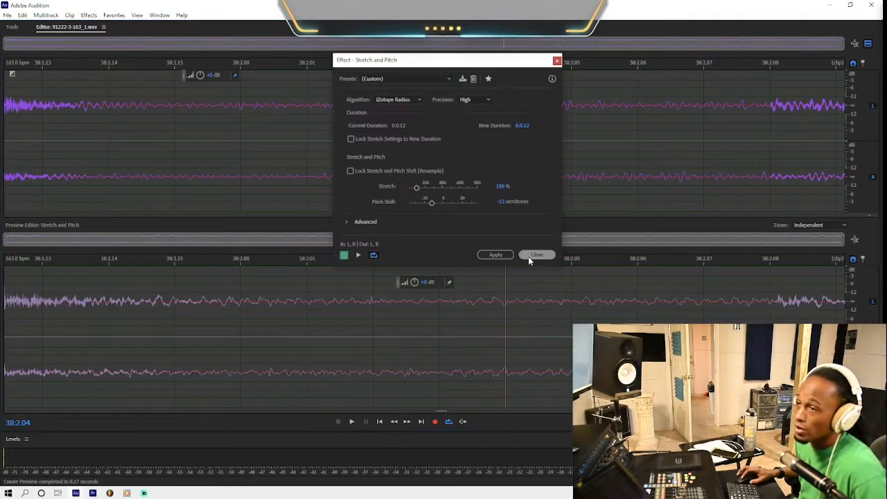
pyautogui.click(528, 257)
# - Apply Pitch Bender to the whole BEAT slice with the Turntable Losing Power preset
pyautogui.click(90, 15)
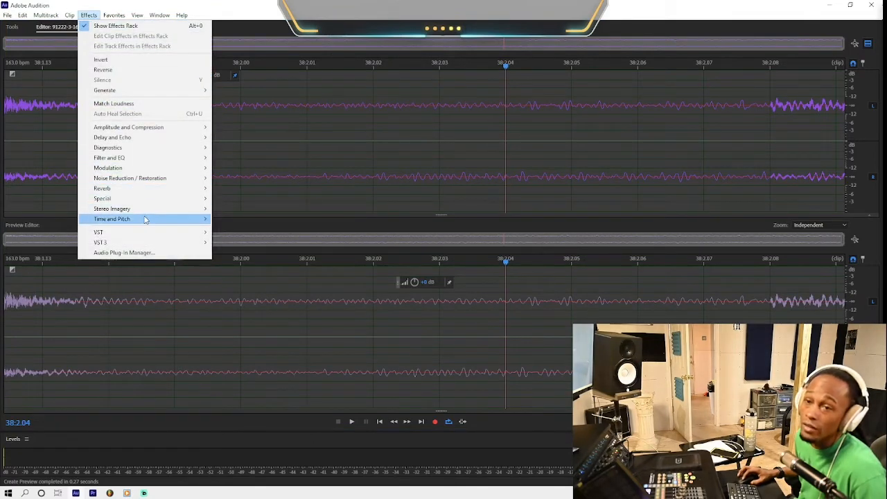
pyautogui.moveTo(145, 218)
pyautogui.click(278, 239)
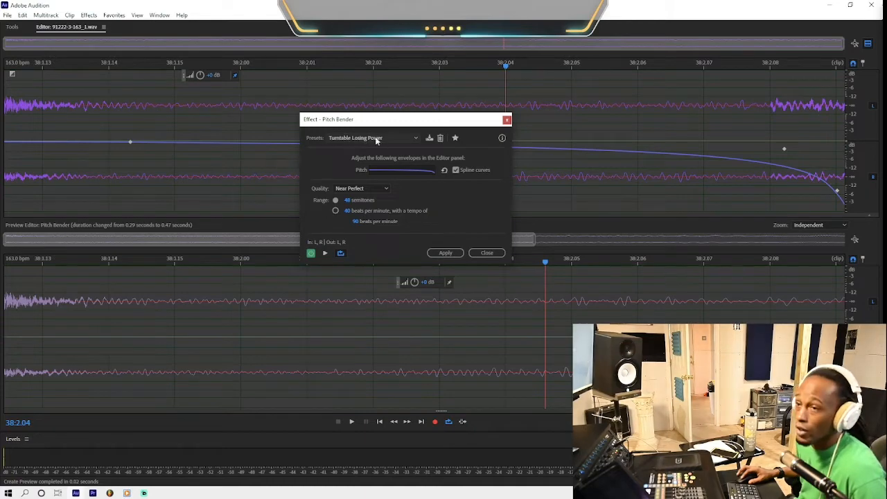
pyautogui.click(442, 254)
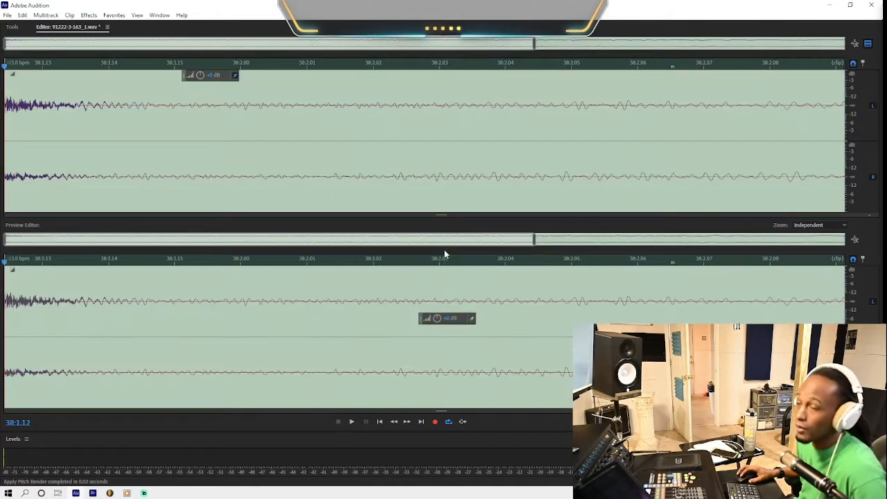
# - While playing the multitrack session from 36:2, extend the pitch-bent BEAT slice's end to about 38:3 and give it a short fade-out
pyautogui.press('0')
pyautogui.click(349, 237)
pyautogui.press('space')
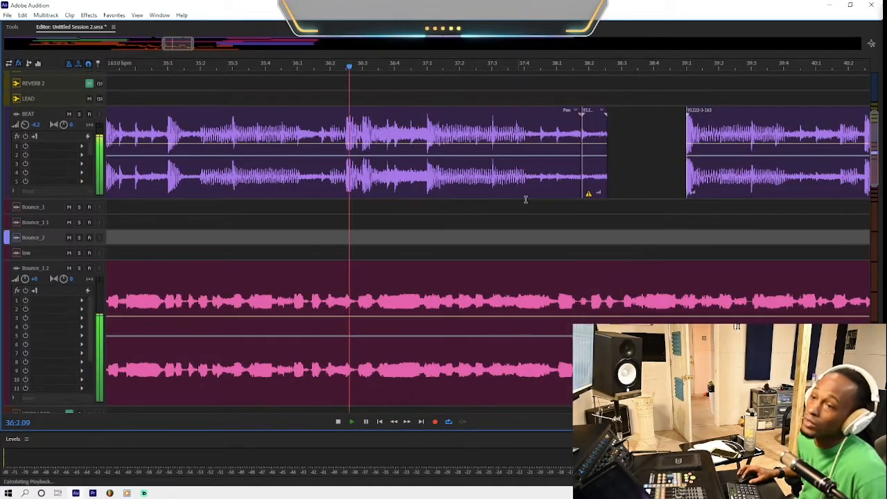
pyautogui.moveTo(607, 172); pyautogui.dragTo(634, 174)
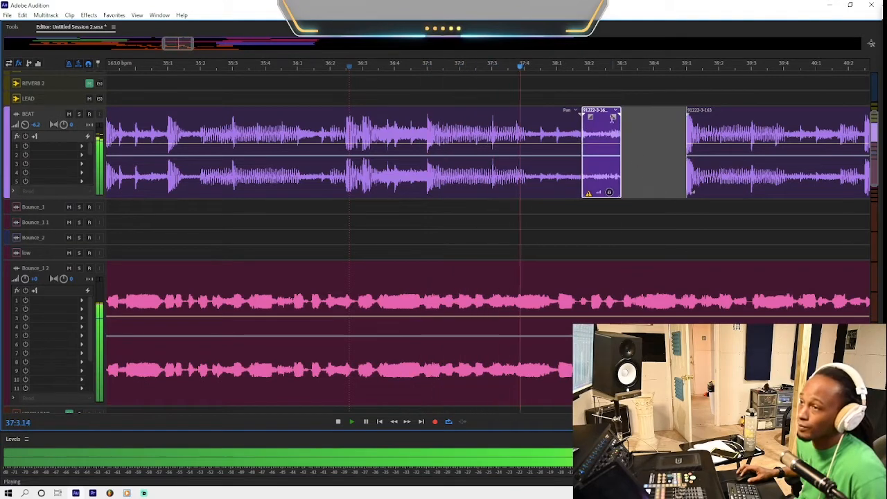
pyautogui.moveTo(614, 117); pyautogui.dragTo(605, 118)
# - Listen to the BEAT clip after the gap through Marker 01 and check the verse vocal clips in that passage
pyautogui.click(731, 176)
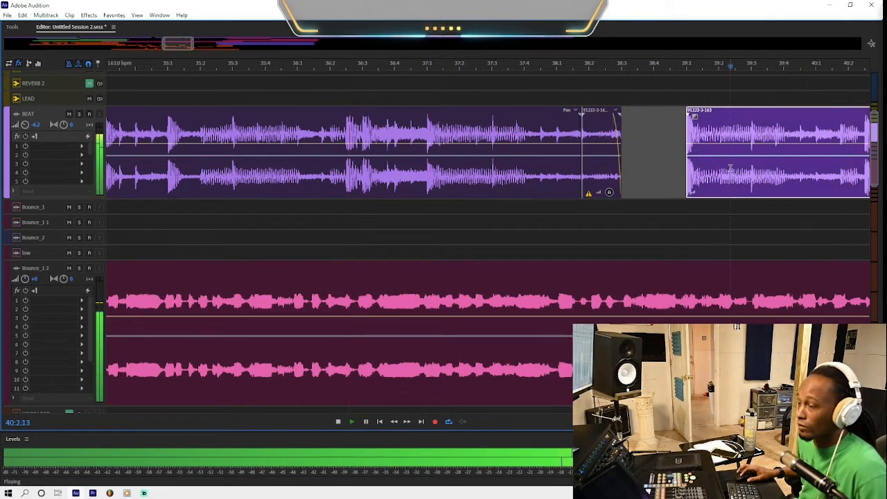
pyautogui.press('-')
pyautogui.press('-')
pyautogui.press('=')
pyautogui.scroll(-10, 461, 184)
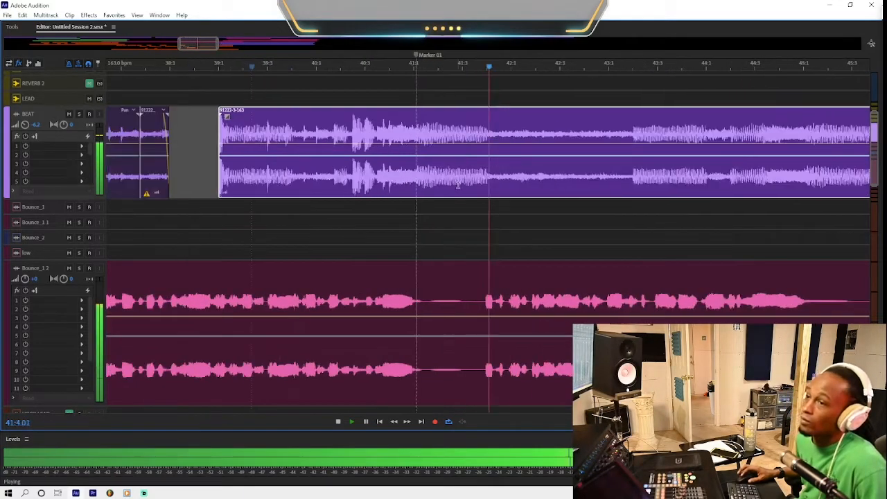
pyautogui.scroll(-12, 471, 185)
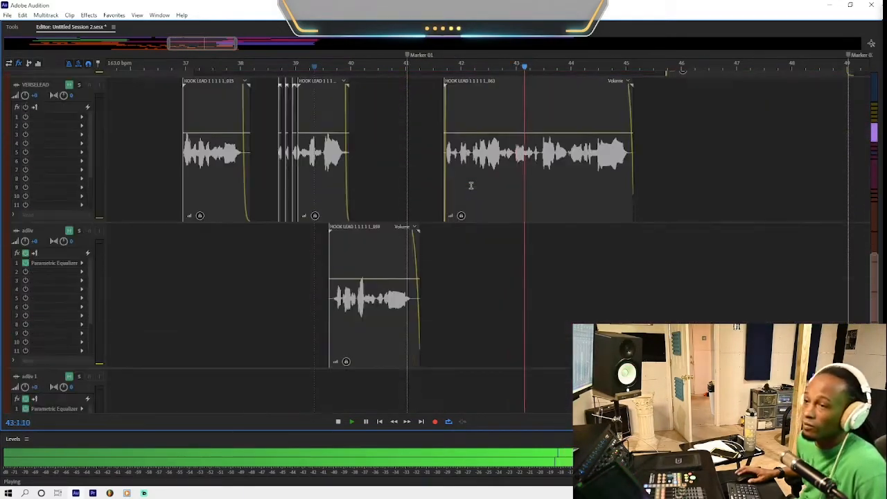
pyautogui.scroll(14, 489, 177)
pyautogui.scroll(10, 487, 170)
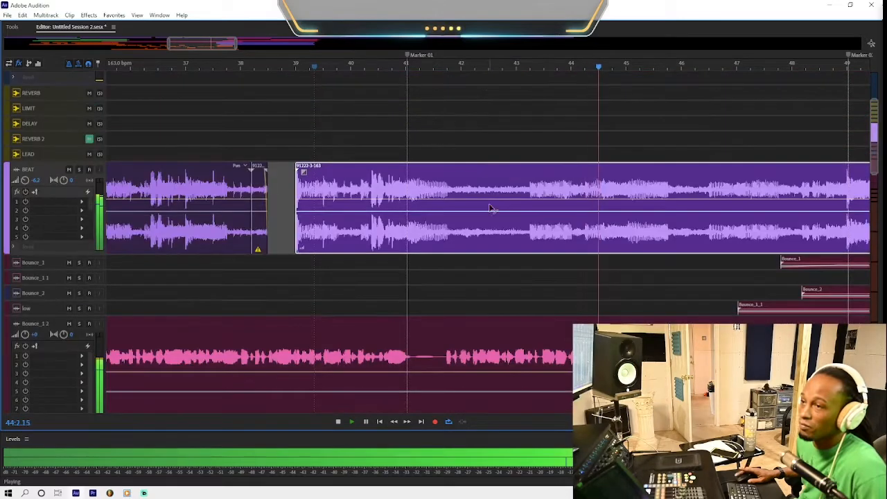
# - Replay the passage from about 40:3 and examine the BEAT, Bounce_1 2 and verse lead tracks around Marker 01
pyautogui.click(384, 291)
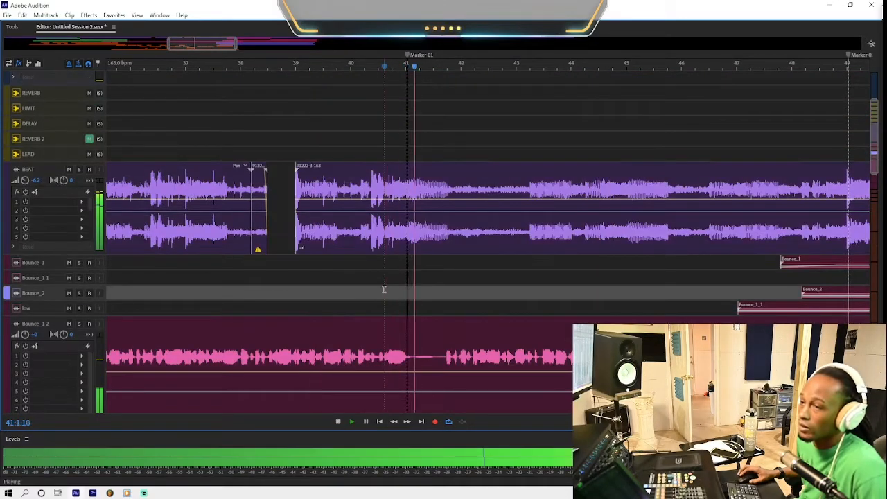
pyautogui.scroll(-3, 385, 290)
pyautogui.press('space')
pyautogui.press('space')
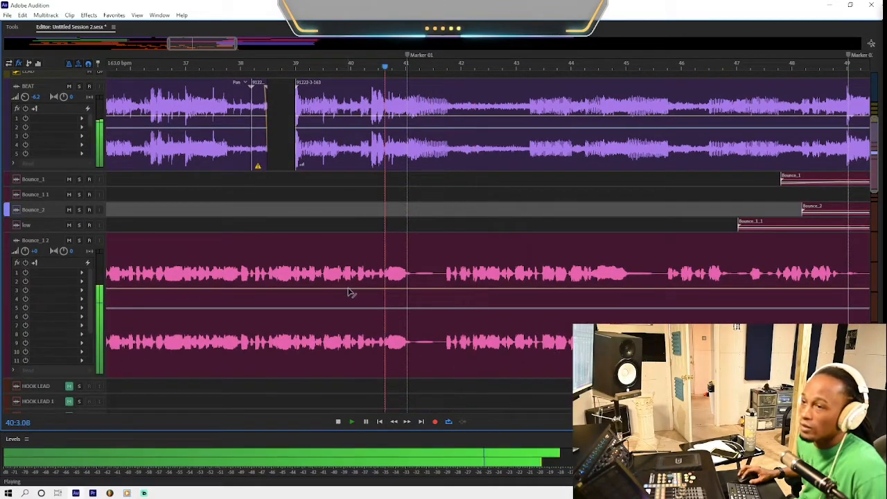
pyautogui.press('=')
pyautogui.press('=')
pyautogui.press('=')
pyautogui.press('=')
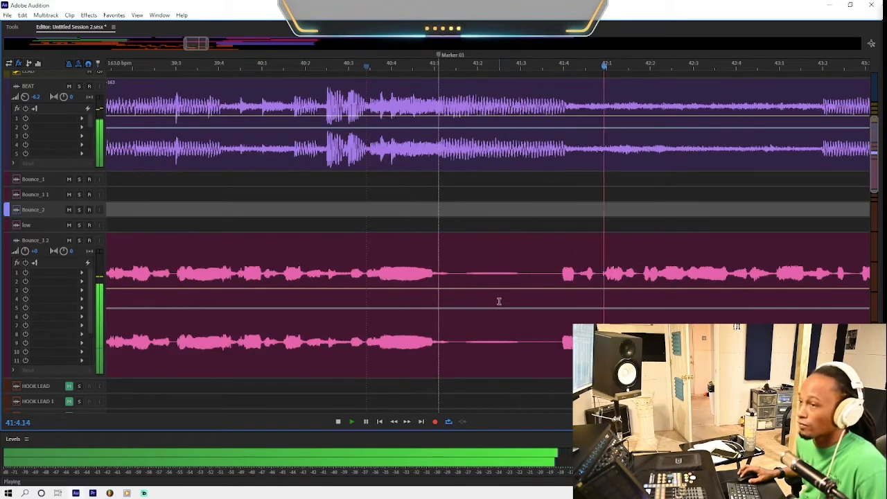
pyautogui.scroll(-6, 498, 300)
pyautogui.press('-')
pyautogui.press('-')
pyautogui.press('-')
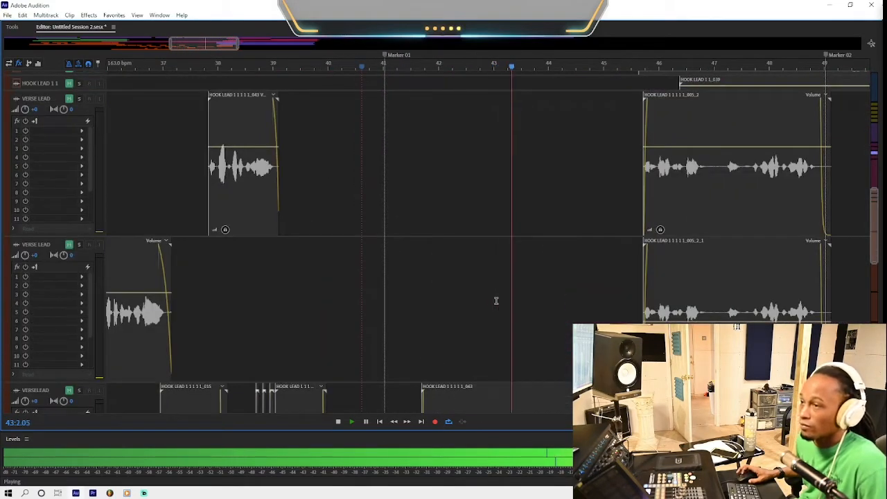
pyautogui.scroll(6, 494, 301)
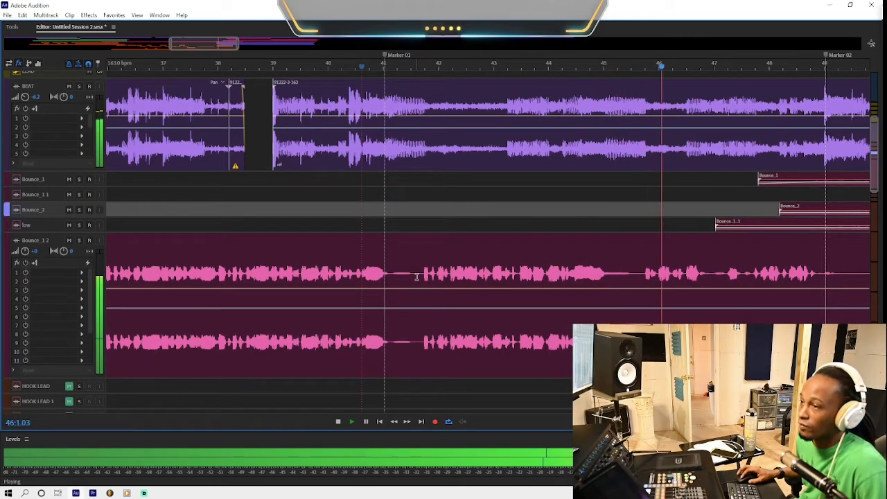
# - Stop playback and open the Bounce_5 vocal clip from the Bounce_1 2 track in the waveform editor
pyautogui.press('-')
pyautogui.press('-')
pyautogui.press('-')
pyautogui.press('-')
pyautogui.press('-')
pyautogui.press('-')
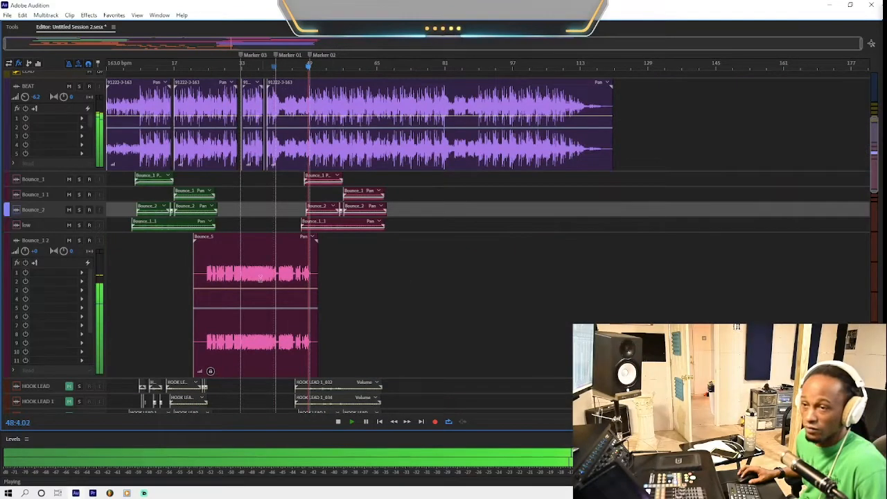
pyautogui.click(203, 264)
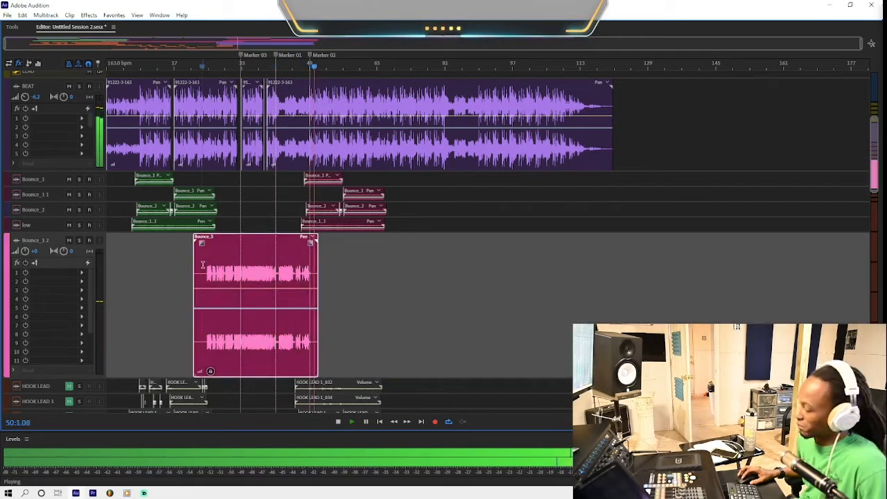
pyautogui.press('space')
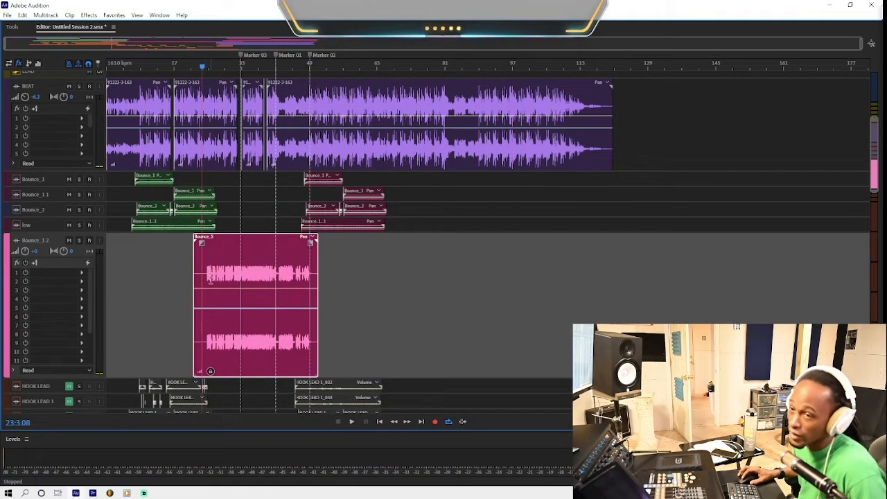
pyautogui.scroll(-1, 32, 291)
pyautogui.doubleClick(204, 263)
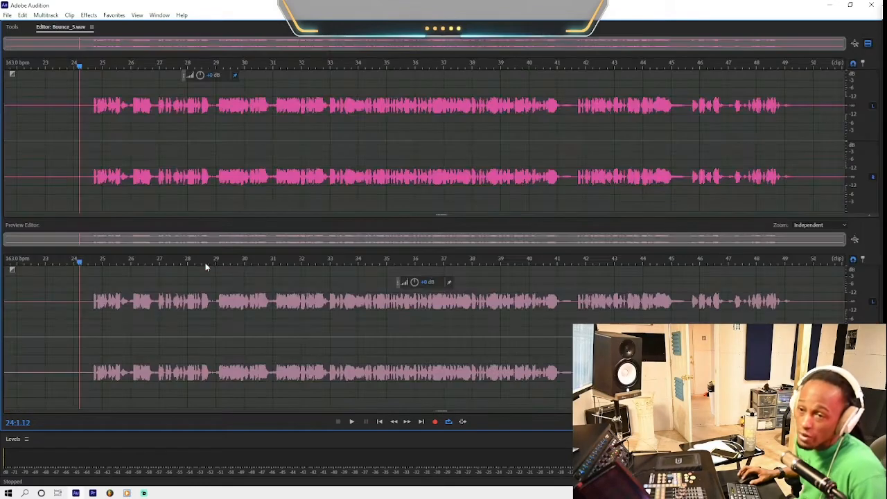
# - Reverse the section from 23:3.12 through the start of the first vocal word in Bounce_5
pyautogui.scroll(5, 68, 118)
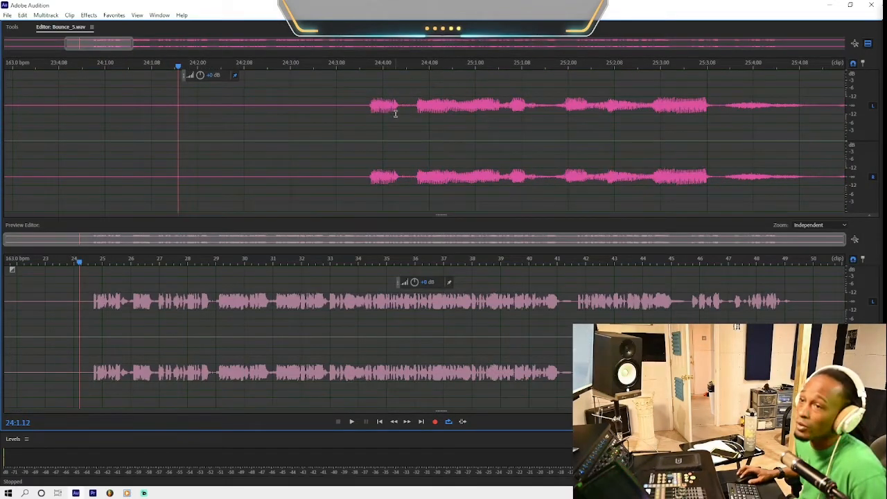
pyautogui.moveTo(389, 111); pyautogui.dragTo(7, 109)
pyautogui.click(90, 15)
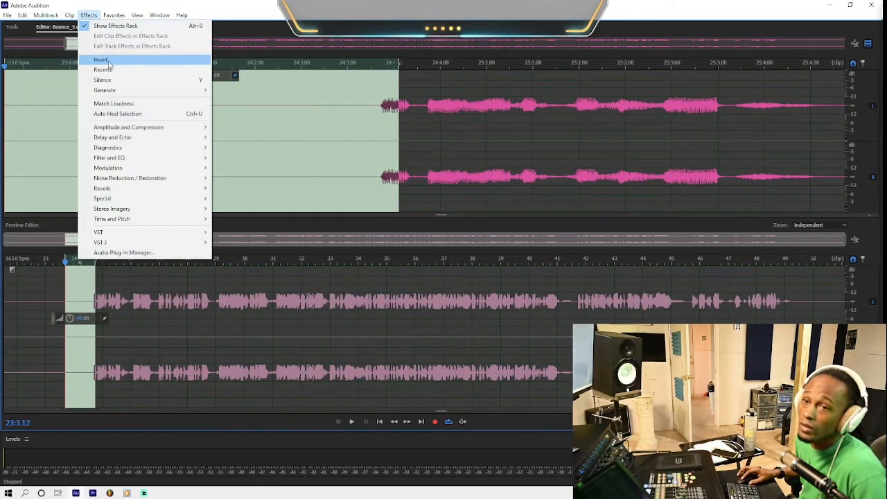
pyautogui.click(103, 70)
# - Apply Studio Reverb with a 10000 ms decay and 100% wet level to the selection, then reverse it back
pyautogui.click(89, 15)
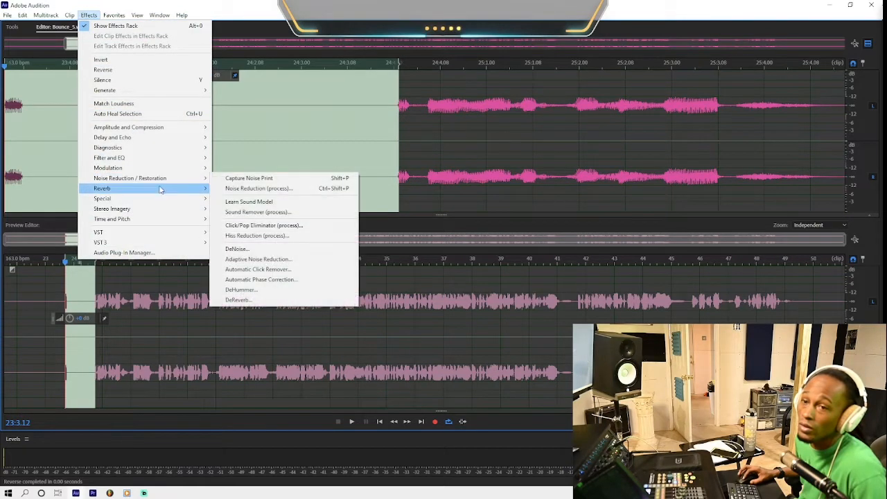
pyautogui.moveTo(163, 189)
pyautogui.click(252, 219)
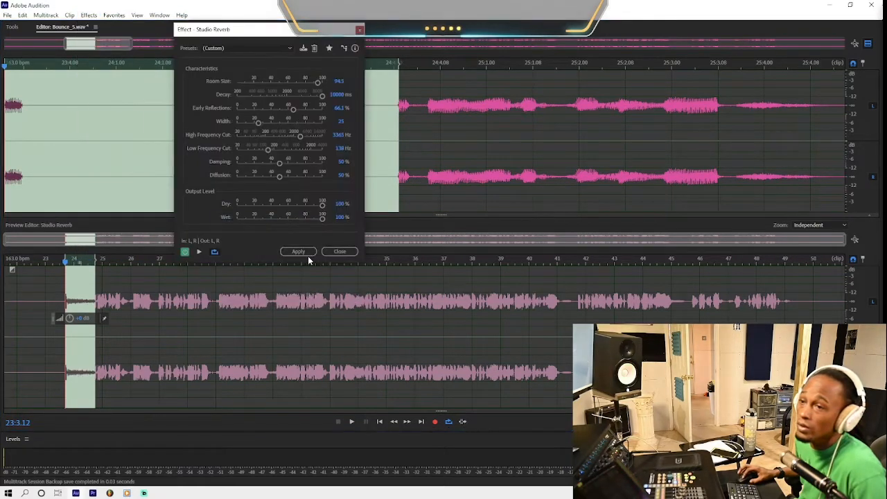
pyautogui.click(307, 252)
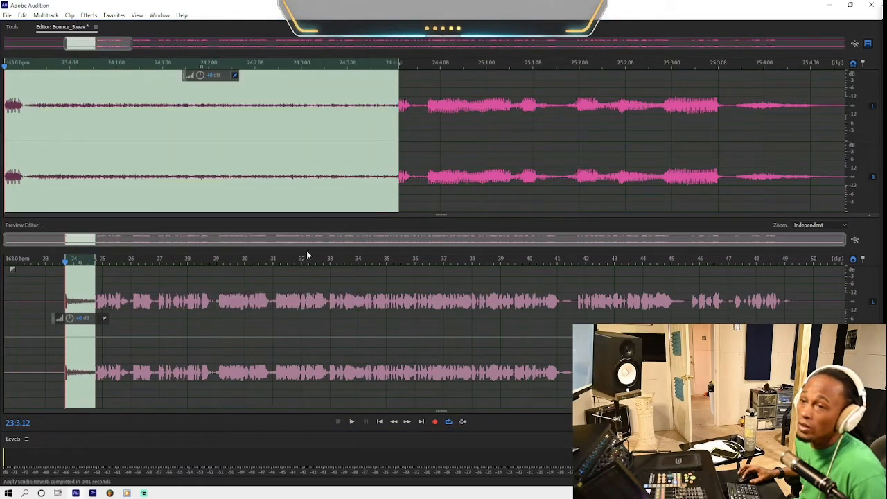
pyautogui.click(88, 15)
pyautogui.click(104, 69)
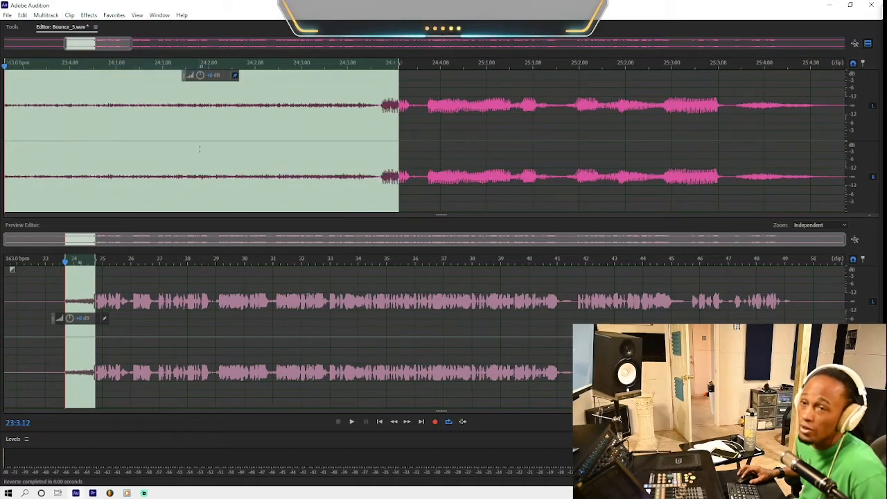
# - In the multitrack session, trim the Bounce_5 clip's start to about 23:3 and fade in its reverse-reverb swell up to about 24:4
pyautogui.press('0')
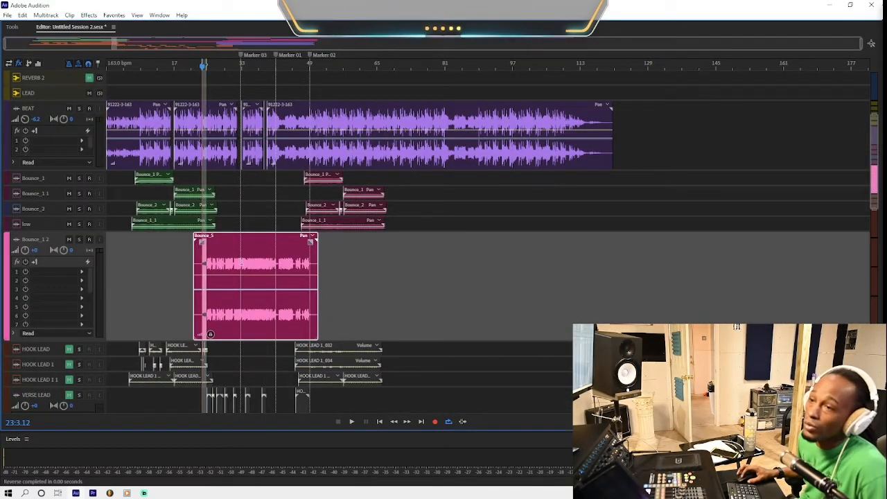
pyautogui.press('=')
pyautogui.press('=')
pyautogui.press('=')
pyautogui.press('=')
pyautogui.press('=')
pyautogui.press('=')
pyautogui.press('=')
pyautogui.press('=')
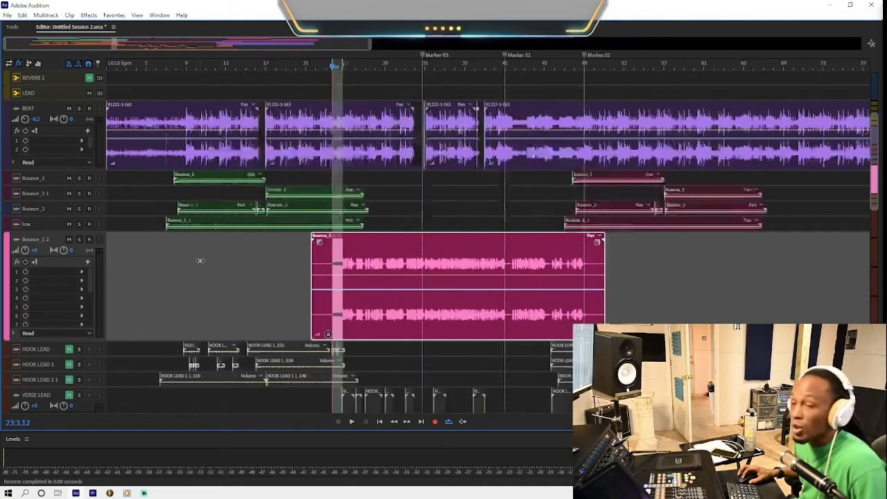
pyautogui.click(421, 268)
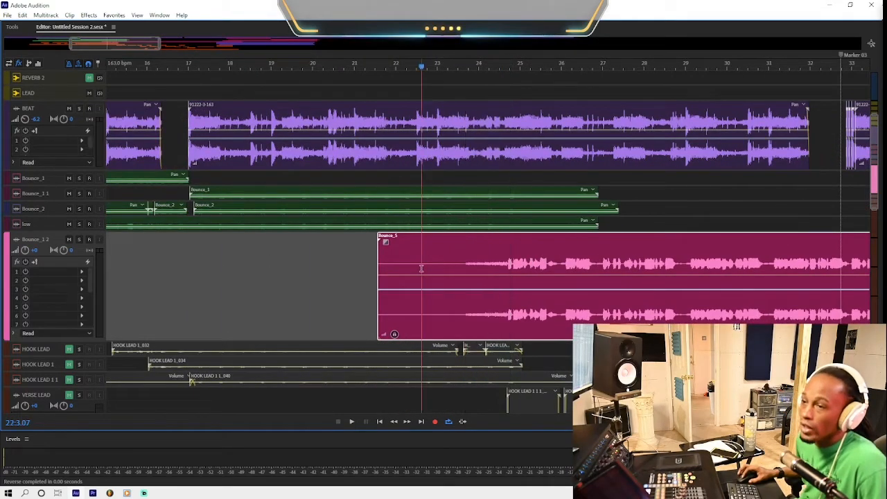
pyautogui.moveTo(379, 263); pyautogui.dragTo(494, 263)
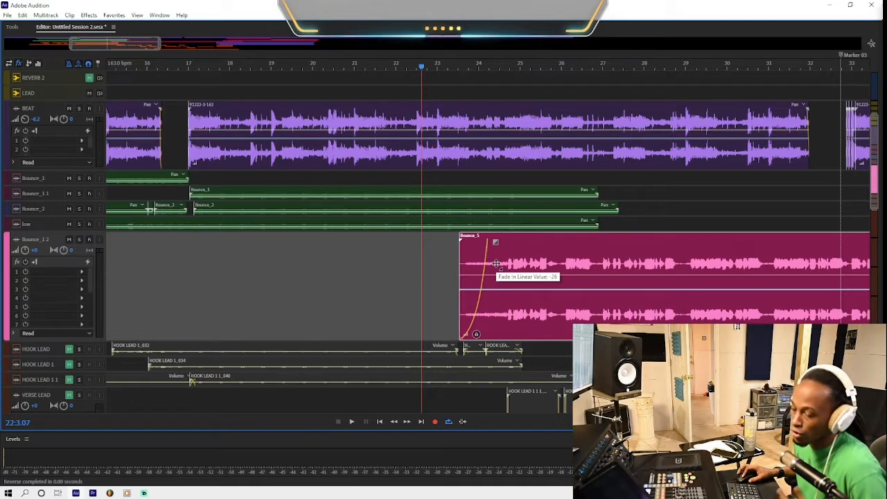
pyautogui.moveTo(496, 263); pyautogui.dragTo(510, 262)
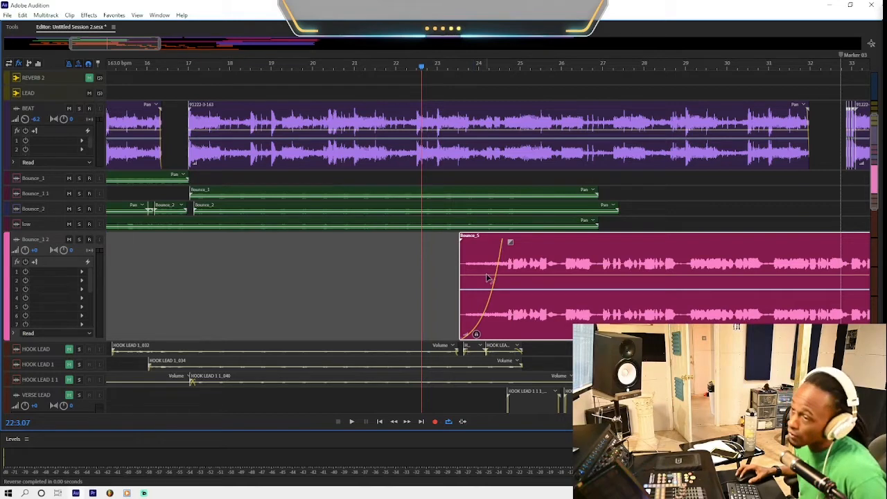
# - Play the session from about 21:3 to check the reverse-reverb swell leading into the Bounce_5 verse vocals
pyautogui.click(376, 255)
pyautogui.press('space')
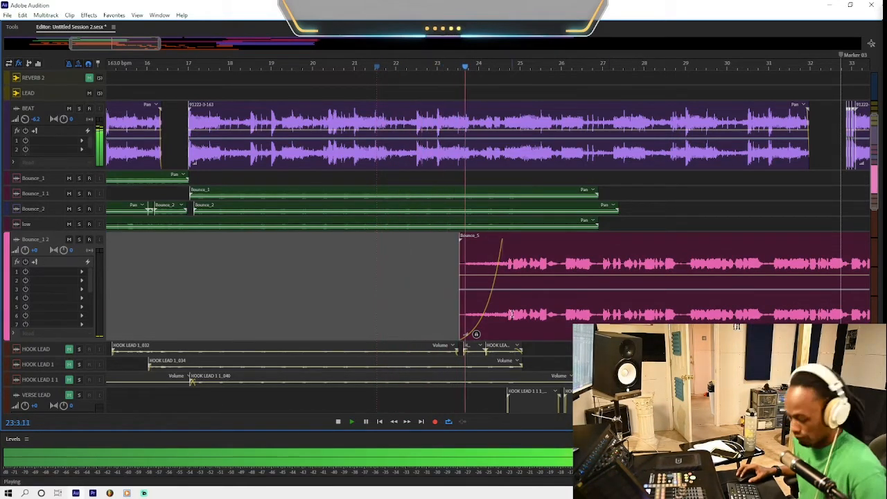
pyautogui.press('=')
pyautogui.press('=')
pyautogui.press('=')
pyautogui.press('=')
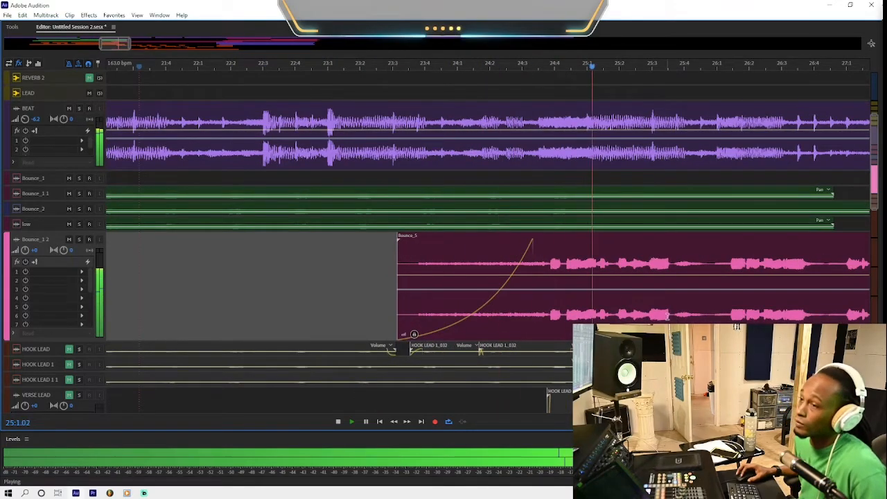
pyautogui.scroll(2, 582, 277)
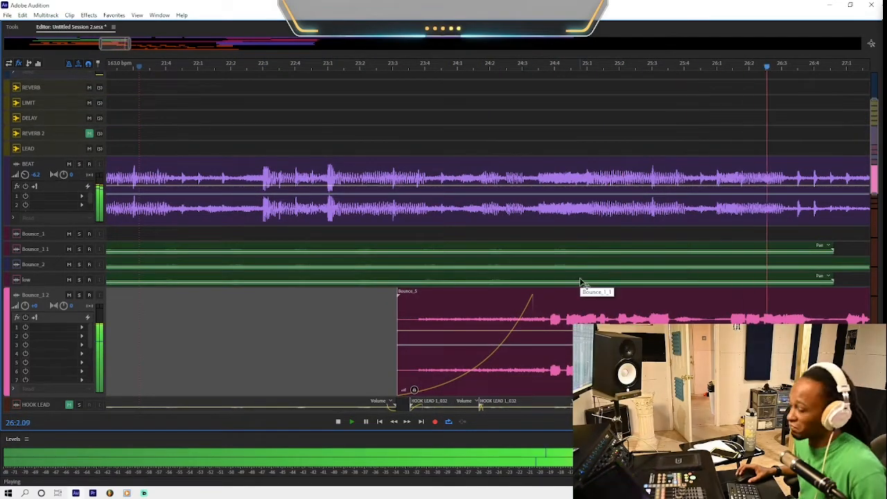
pyautogui.press('-')
pyautogui.press('-')
pyautogui.press('-')
pyautogui.press('-')
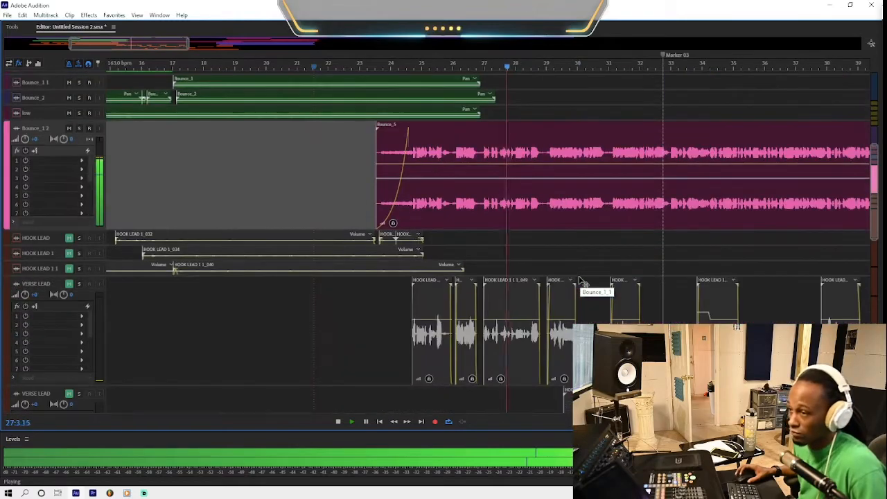
pyautogui.scroll(-5, 581, 280)
pyautogui.scroll(-2, 577, 275)
pyautogui.scroll(-2, 576, 276)
pyautogui.scroll(8, 576, 276)
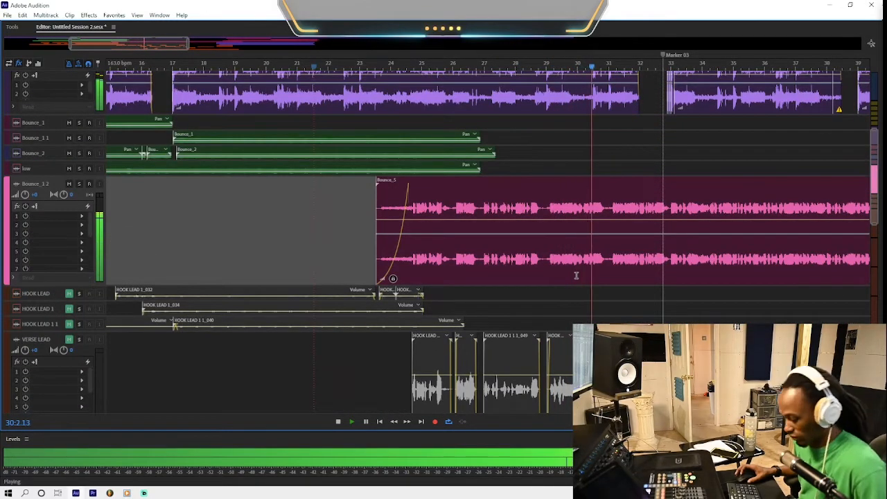
# - Continue playback through bar 41 and examine the beat gaps near bars 32 and 38 against the verse vocals
pyautogui.press('=')
pyautogui.press('=')
pyautogui.press('=')
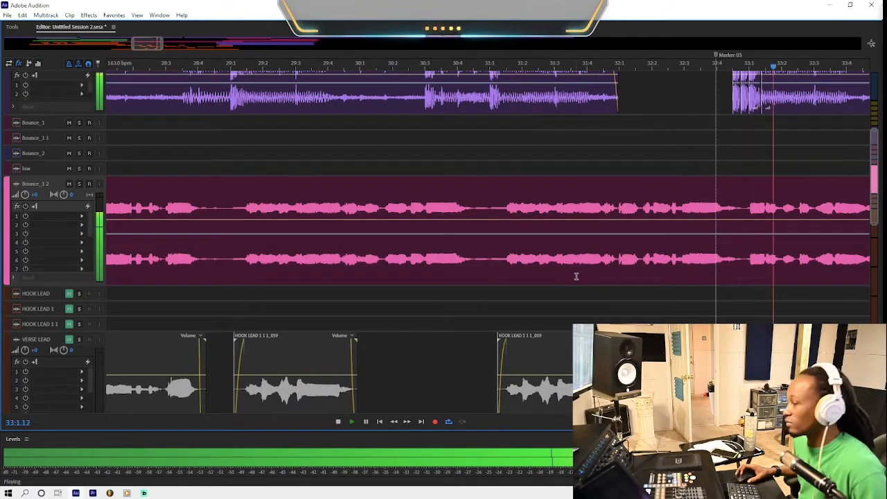
pyautogui.press('-')
pyautogui.press('-')
pyautogui.press('-')
pyautogui.press('=')
pyautogui.press('=')
pyautogui.press('=')
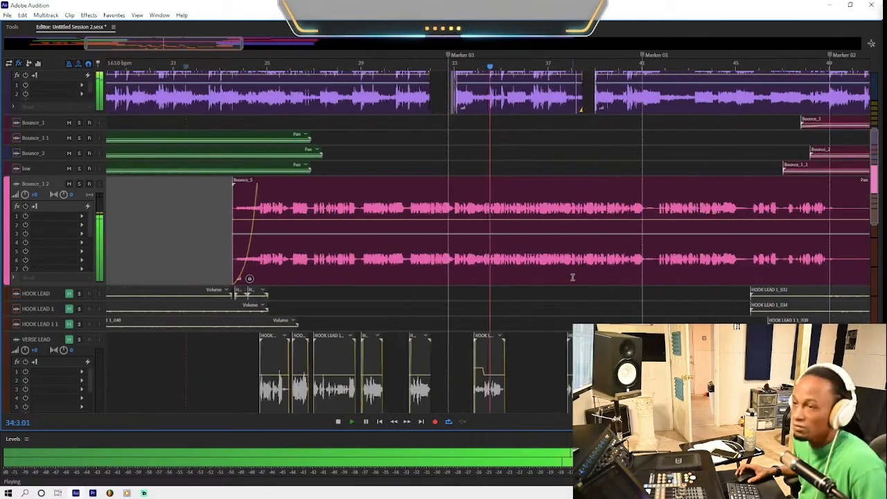
pyautogui.press('-')
pyautogui.press('-')
pyautogui.press('-')
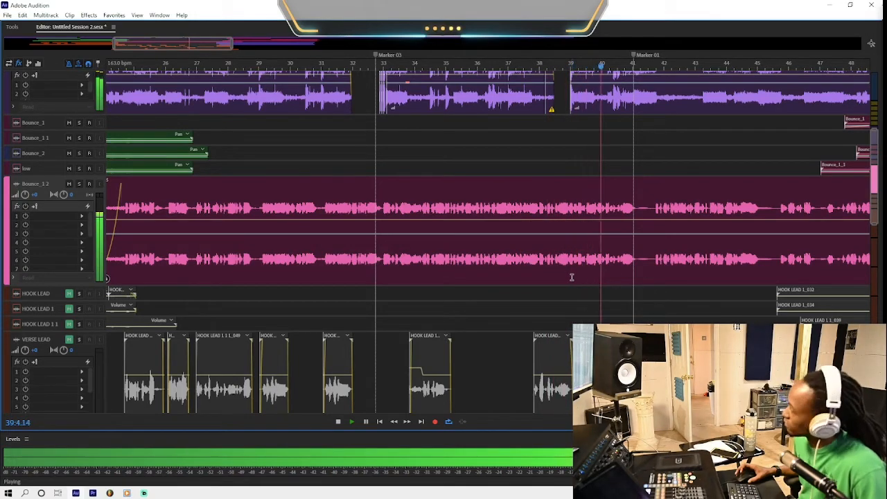
pyautogui.press('-')
pyautogui.press('-')
pyautogui.press('-')
pyautogui.press('=')
pyautogui.press('=')
pyautogui.press('=')
pyautogui.press('=')
pyautogui.scroll(-1, 567, 276)
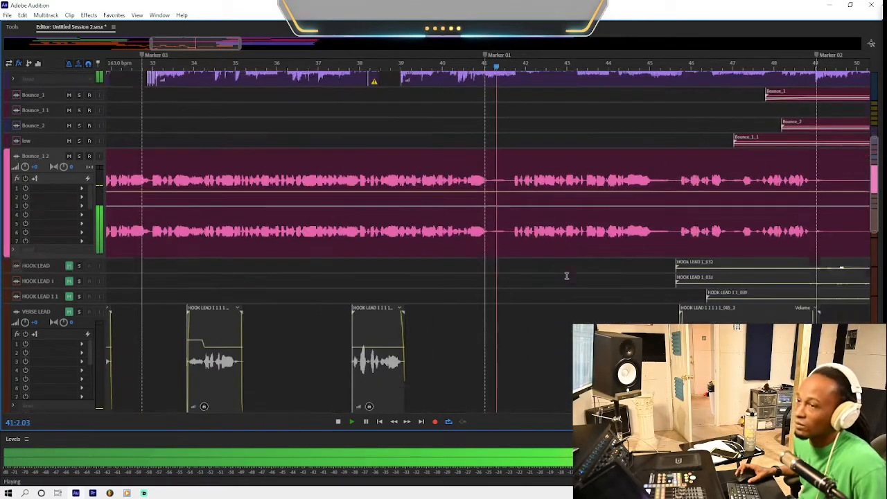
# - Unmute the adliv 1 track and stop playback
pyautogui.scroll(-5, 567, 276)
pyautogui.press('-')
pyautogui.press('-')
pyautogui.press('-')
pyautogui.press('-')
pyautogui.press('-')
pyautogui.press('-')
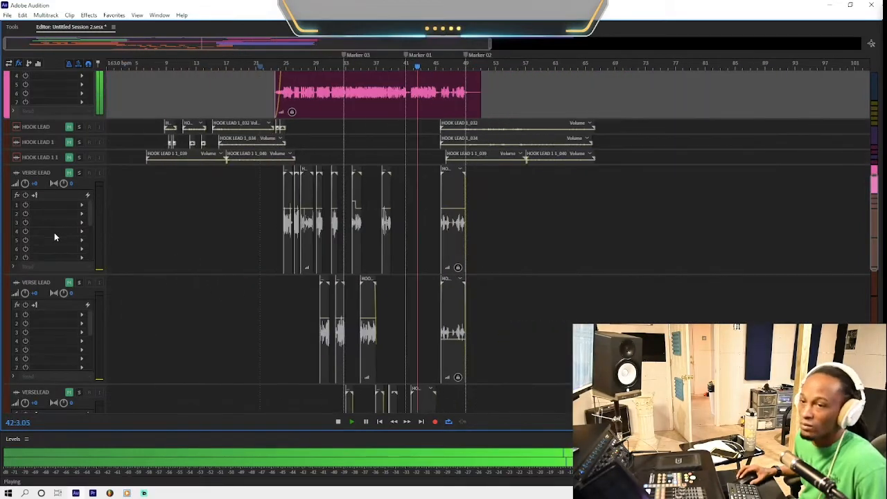
pyautogui.scroll(-4, 55, 237)
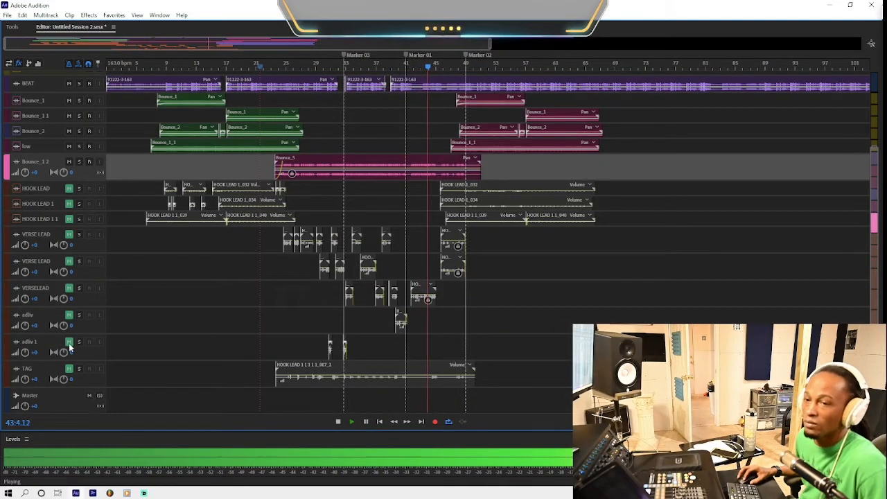
pyautogui.click(69, 347)
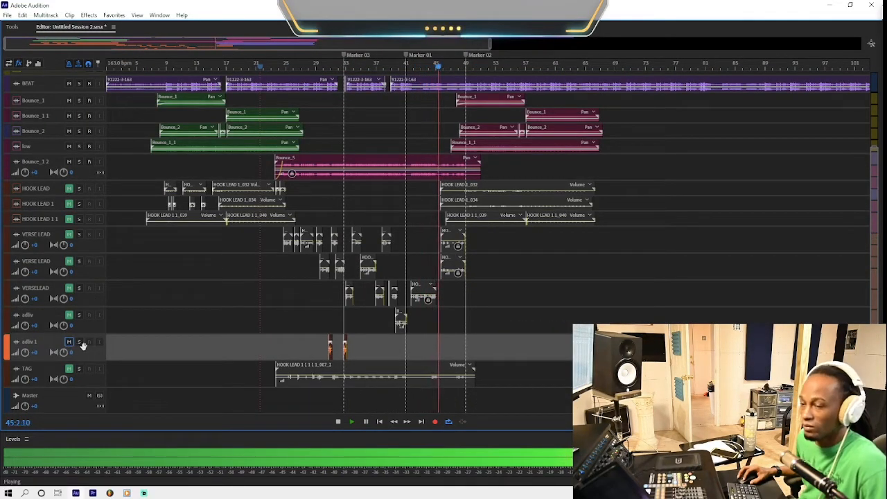
pyautogui.scroll(3, 51, 342)
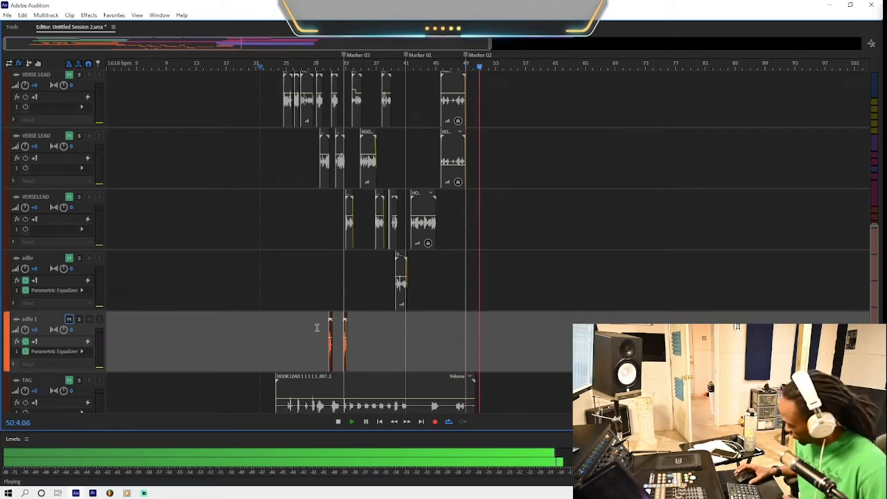
pyautogui.press('space')
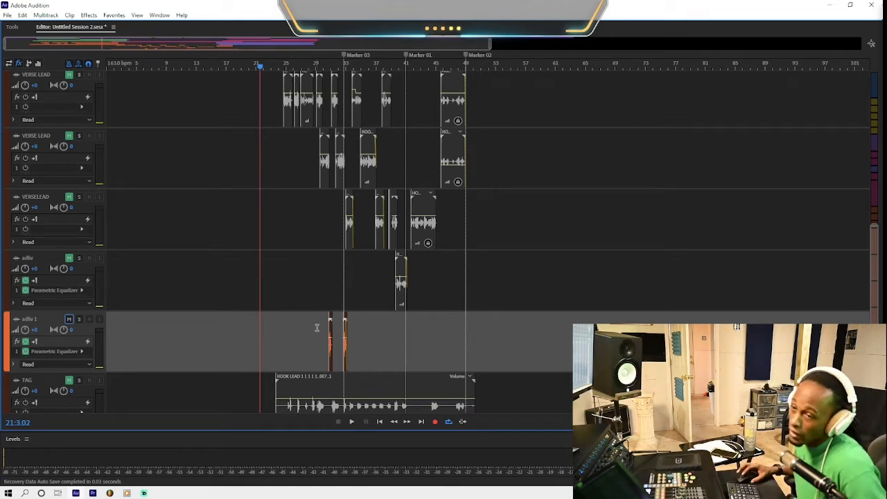
# - Select the time range from 25:3 to about 36:1 around the adliv 1 clips, solo that track, and mute the REVERB bus
pyautogui.click(316, 327)
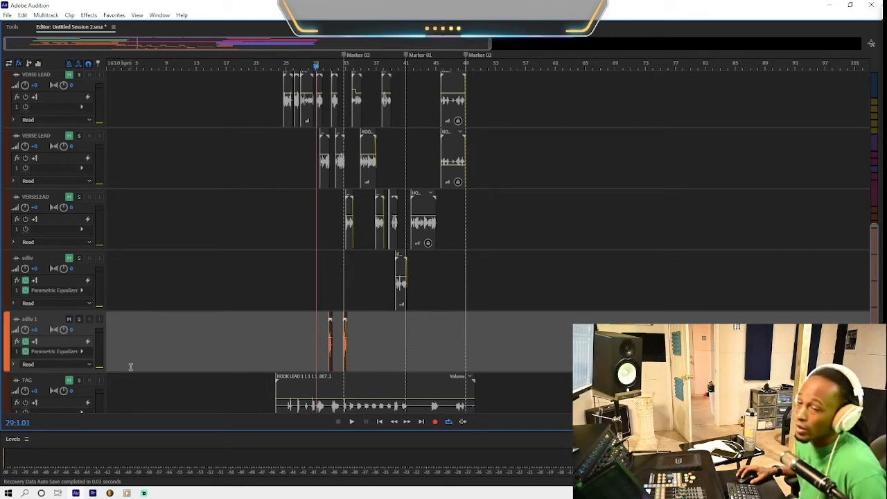
pyautogui.scroll(5, 166, 363)
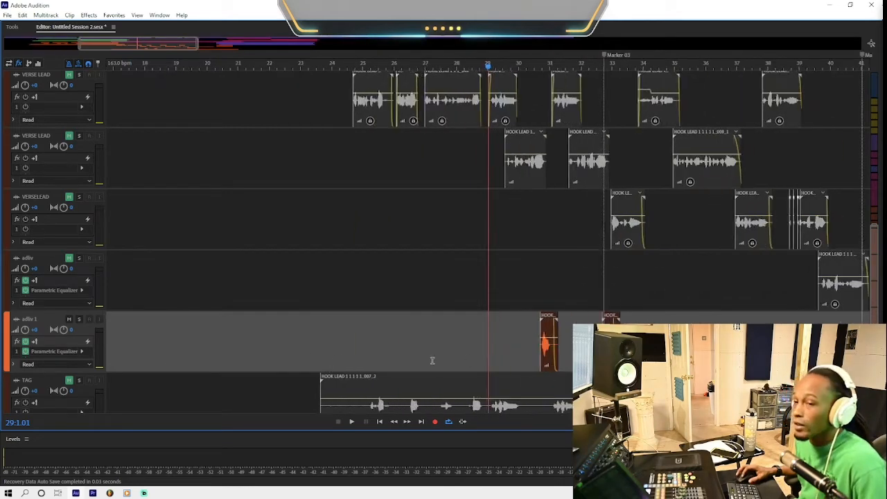
pyautogui.moveTo(711, 323); pyautogui.dragTo(379, 345)
pyautogui.scroll(-5, 79, 325)
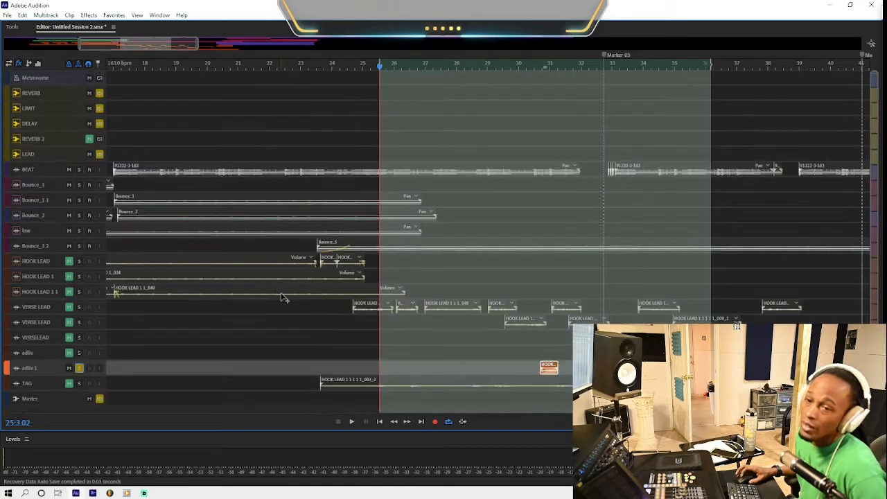
pyautogui.click(89, 93)
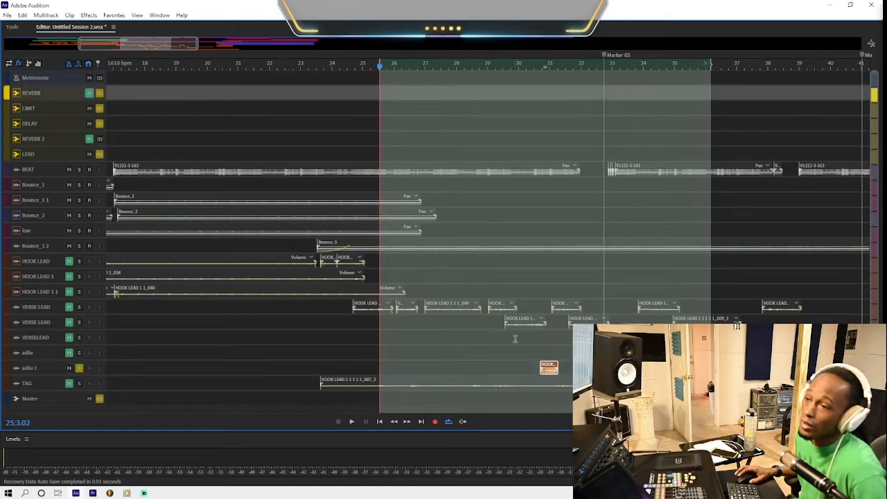
# - Bounce the soloed adliv 1 selection to a new track, then turn off its solo and mute the original track
pyautogui.rightClick(524, 370)
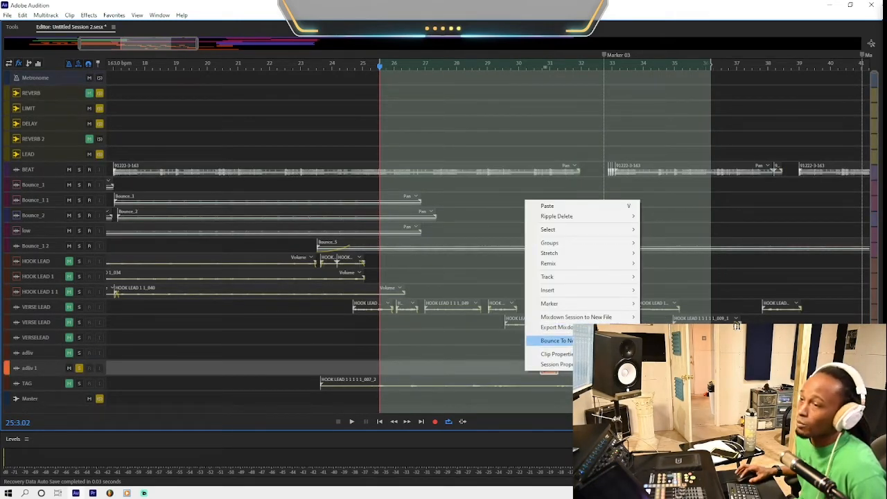
pyautogui.click(676, 351)
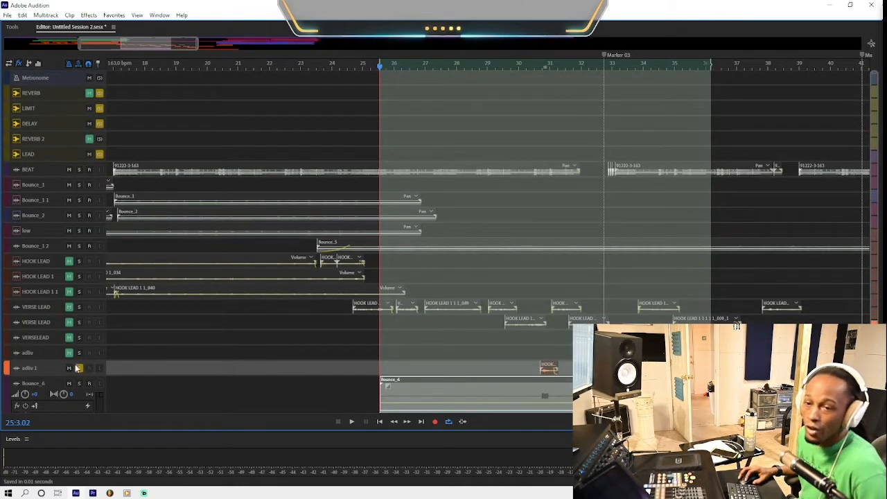
pyautogui.click(301, 317)
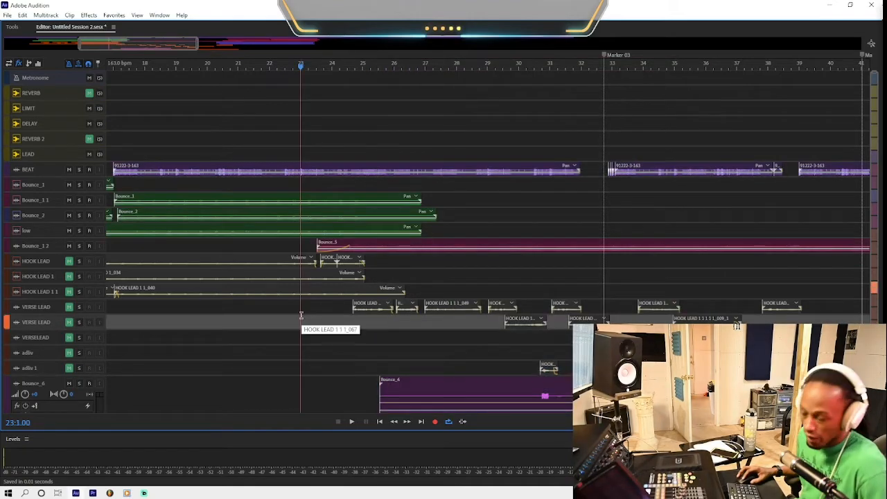
# - Duplicate the Bounce_2 track with its effects and delete all clips from the copy
pyautogui.scroll(-10, 300, 315)
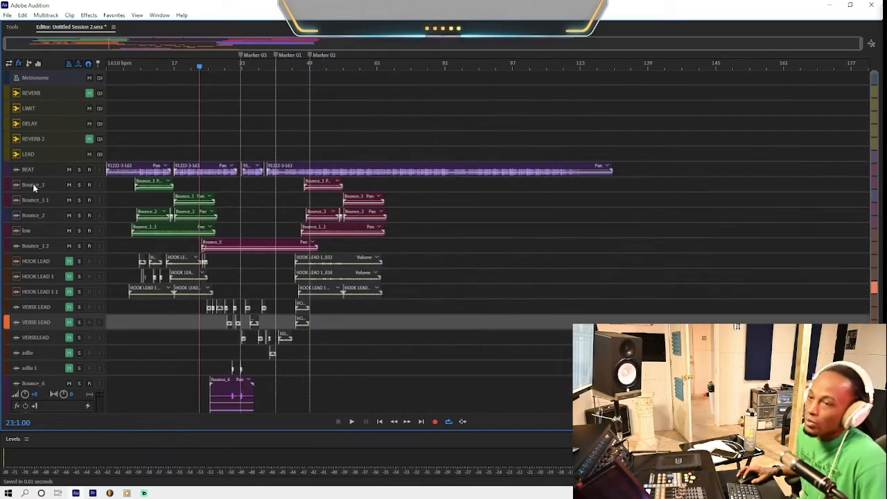
pyautogui.scroll(5, 79, 232)
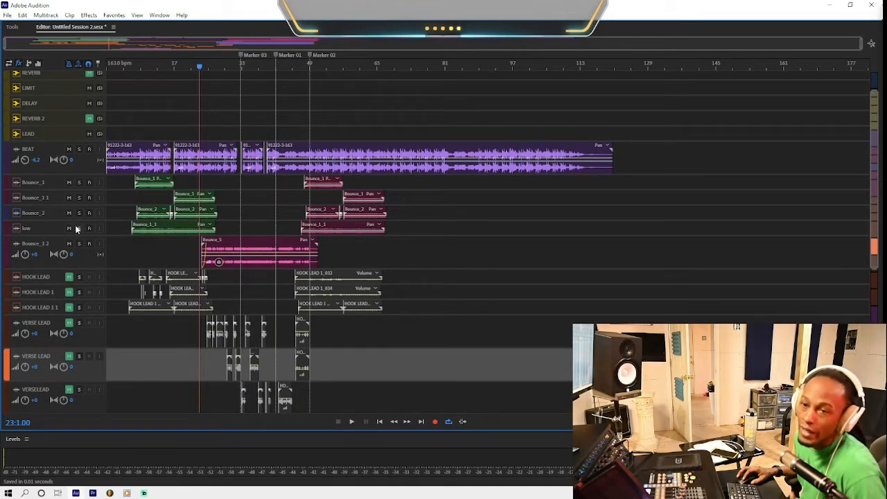
pyautogui.click(18, 215)
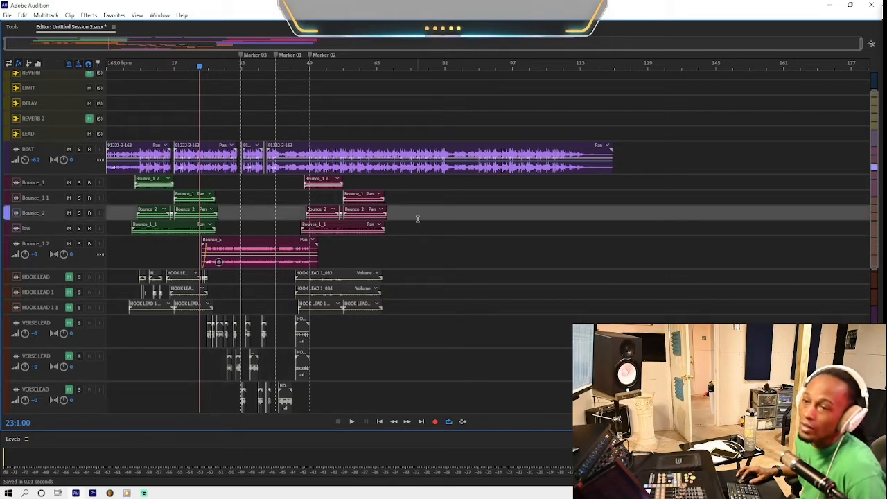
pyautogui.click(400, 232)
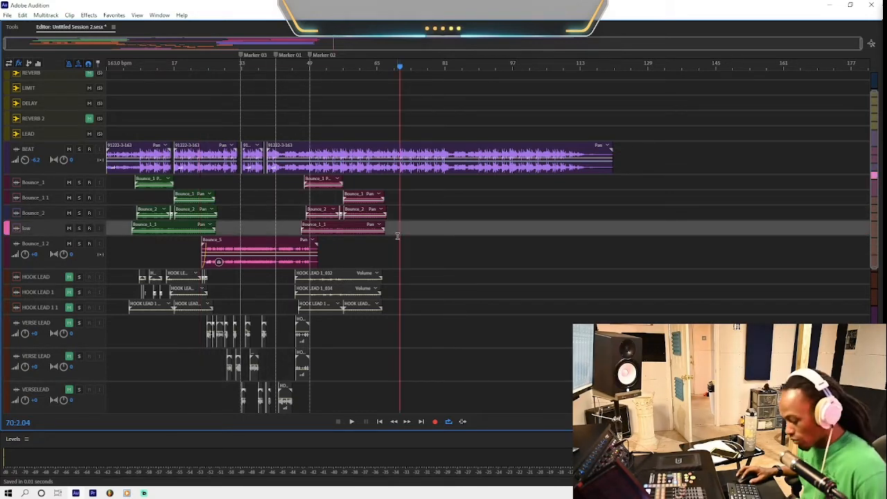
pyautogui.click(407, 213)
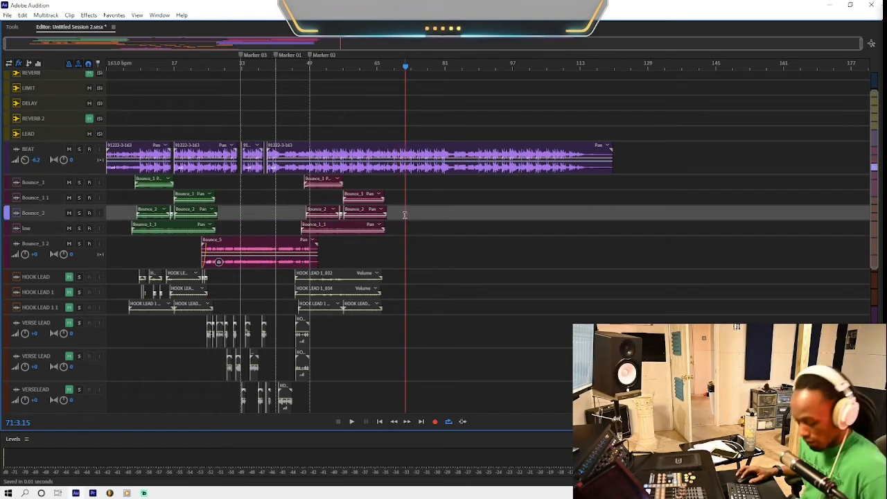
pyautogui.hotkey('ctrl', 'd')
pyautogui.moveTo(402, 241); pyautogui.dragTo(121, 251)
pyautogui.press('Delete')
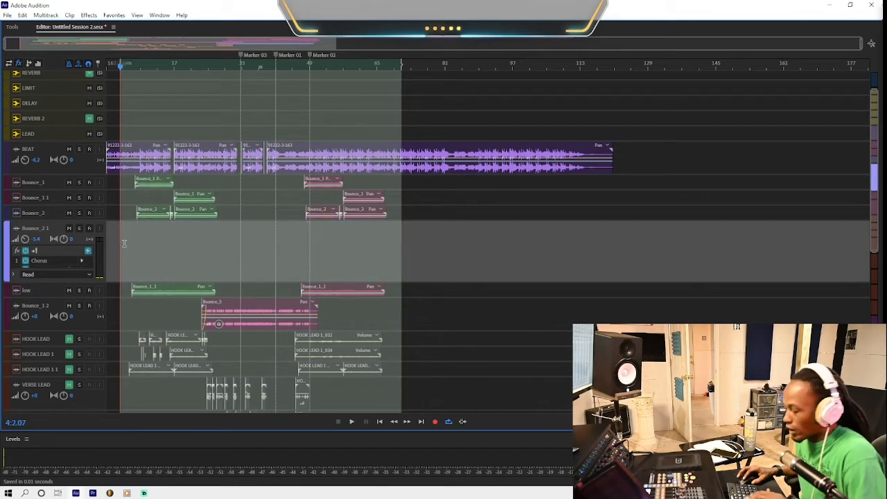
# - Lock the Bounce_6 clip in time and move its track directly below the duplicated Bounce_2 track
pyautogui.scroll(-3, 268, 305)
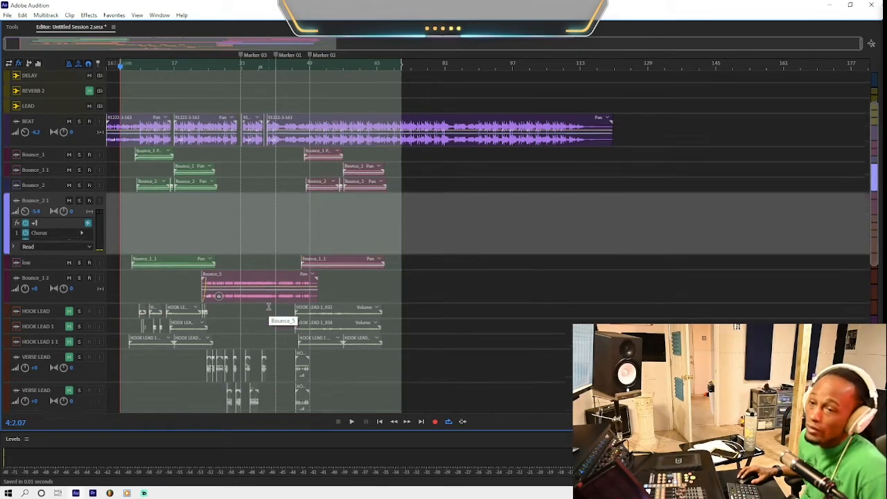
pyautogui.scroll(2, 268, 306)
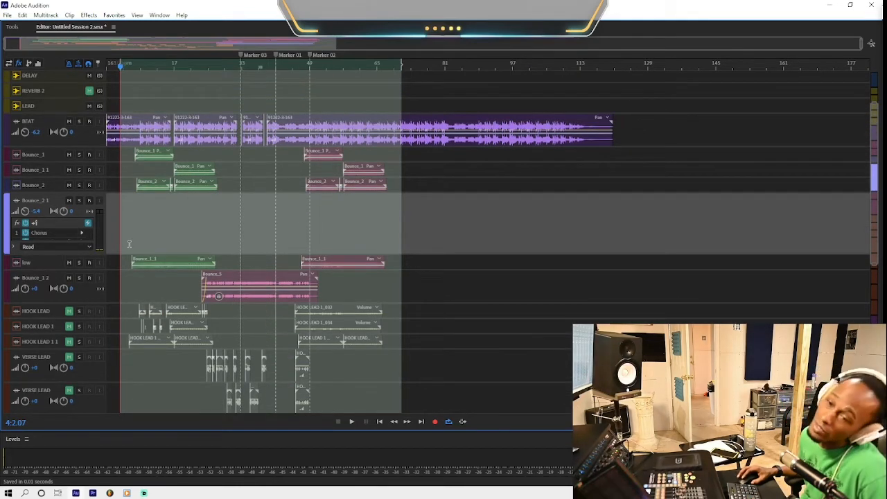
pyautogui.scroll(-4, 304, 277)
pyautogui.rightClick(240, 386)
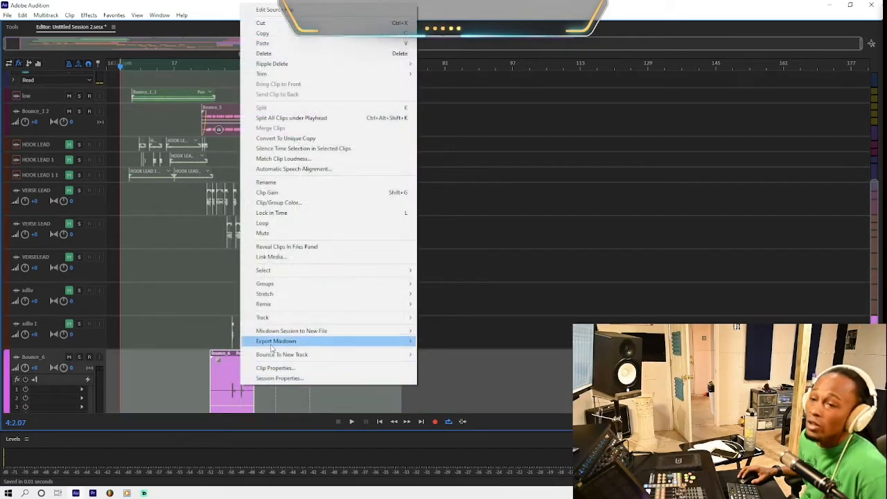
pyautogui.click(298, 213)
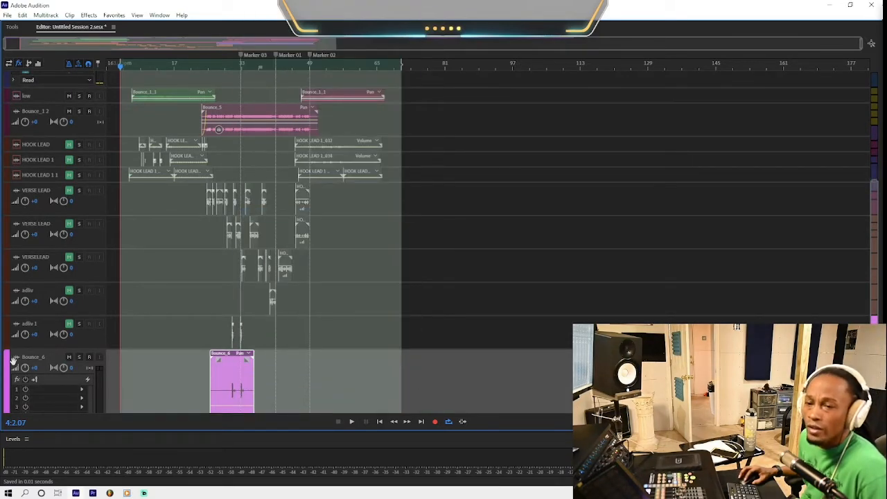
pyautogui.moveTo(13, 360); pyautogui.dragTo(49, 147)
pyautogui.rightClick(222, 164)
pyautogui.click(185, 182)
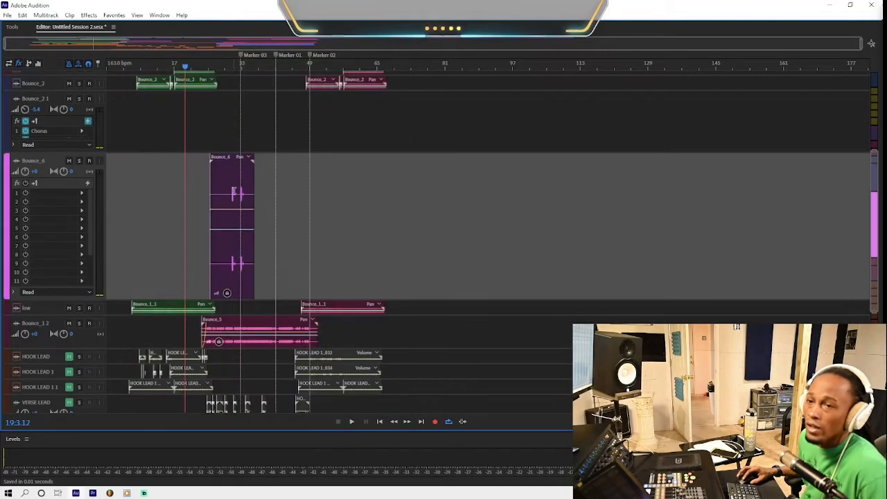
# - Move the Bounce_6 clip onto the duplicated Bounce_2 track and delete the emptied Bounce_6 track
pyautogui.moveTo(233, 192); pyautogui.dragTo(234, 131)
pyautogui.click(88, 126)
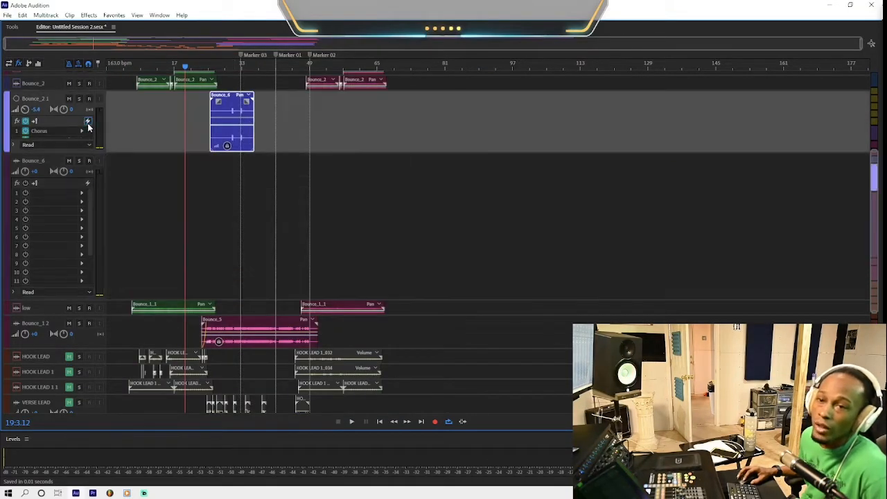
pyautogui.click(88, 122)
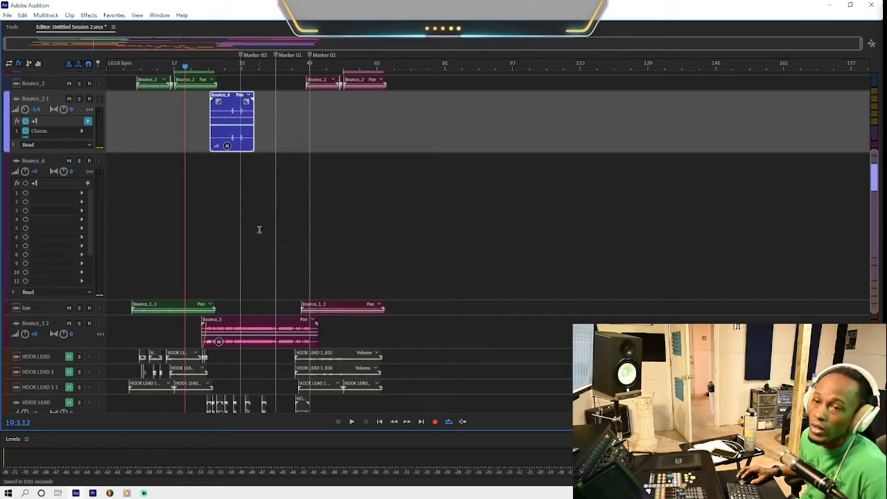
pyautogui.click(258, 222)
pyautogui.hotkey('ctrl', 'alt', 'BackSpace')
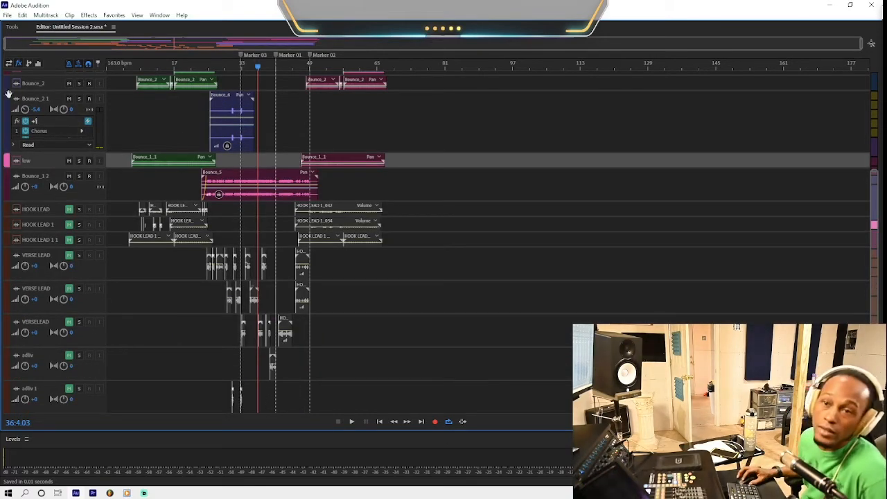
# - Move the Bounce_2 1 track directly below the Bounce_1 2 track and play back its Bounce_6 clip
pyautogui.moveTo(9, 94); pyautogui.dragTo(33, 188)
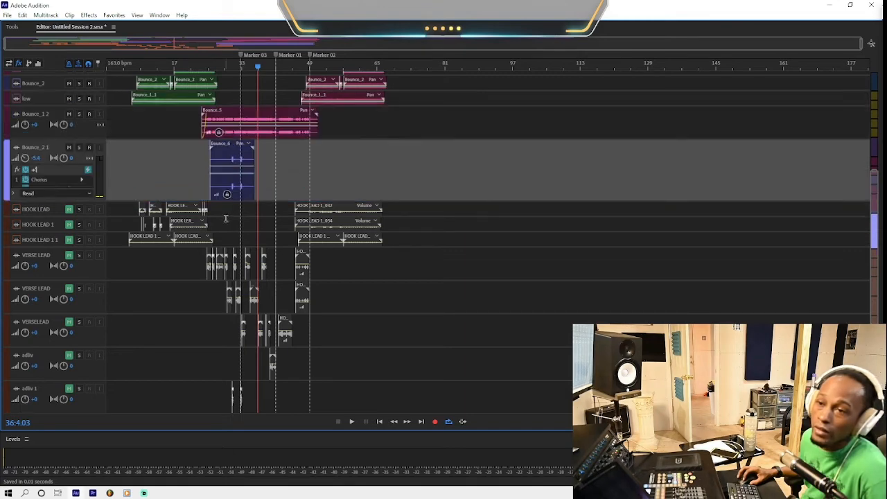
pyautogui.click(219, 151)
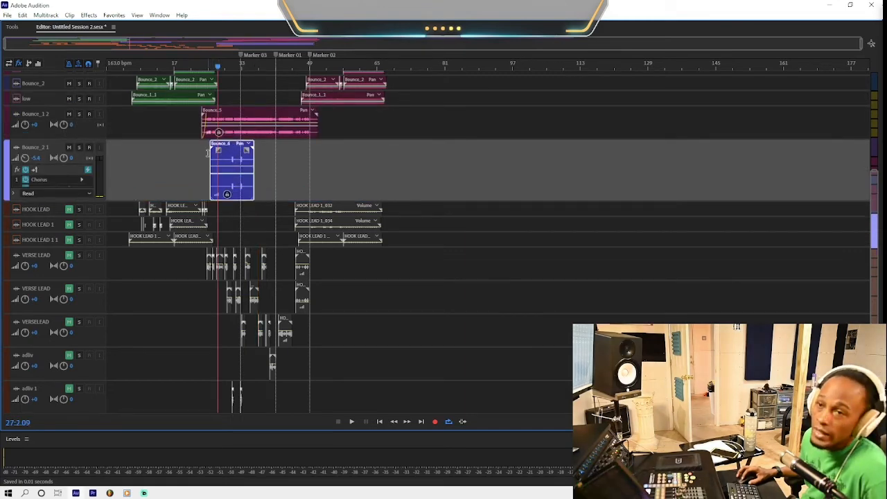
pyautogui.press('space')
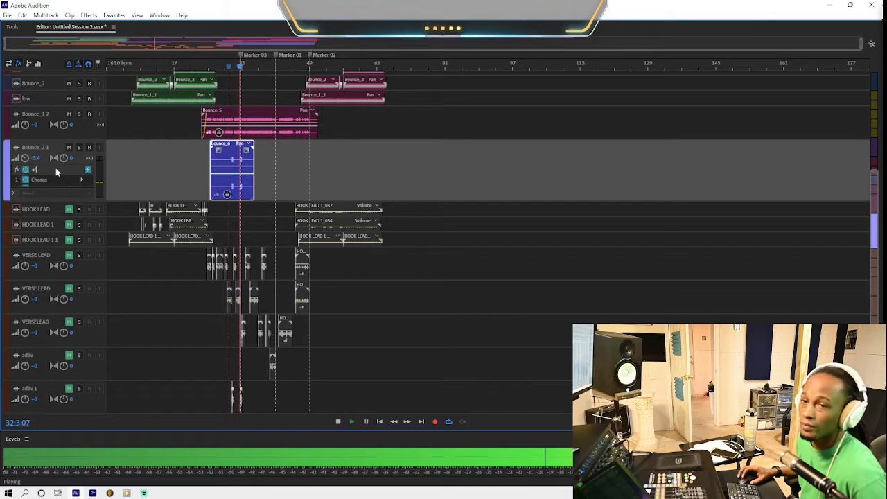
pyautogui.scroll(2, 56, 170)
pyautogui.press('space')
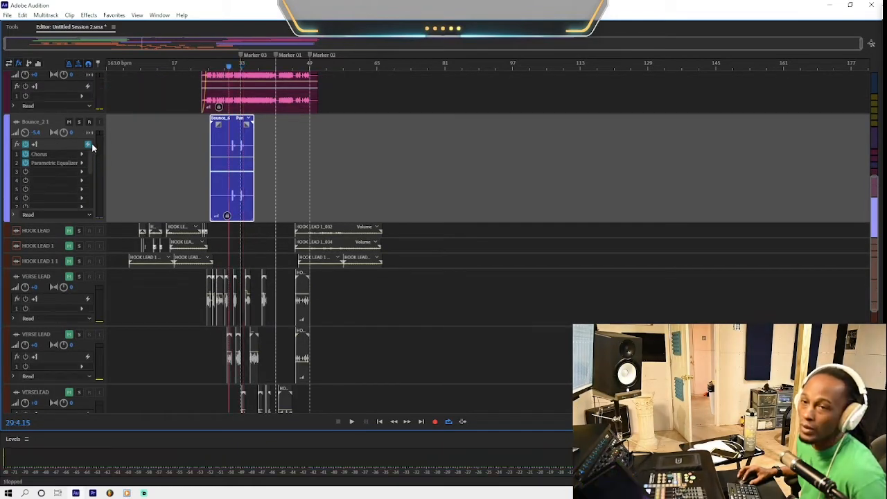
# - Turn off the Chorus effect and pre-rendering on the Bounce_2 1 track while playing back its ad-libs
pyautogui.click(26, 155)
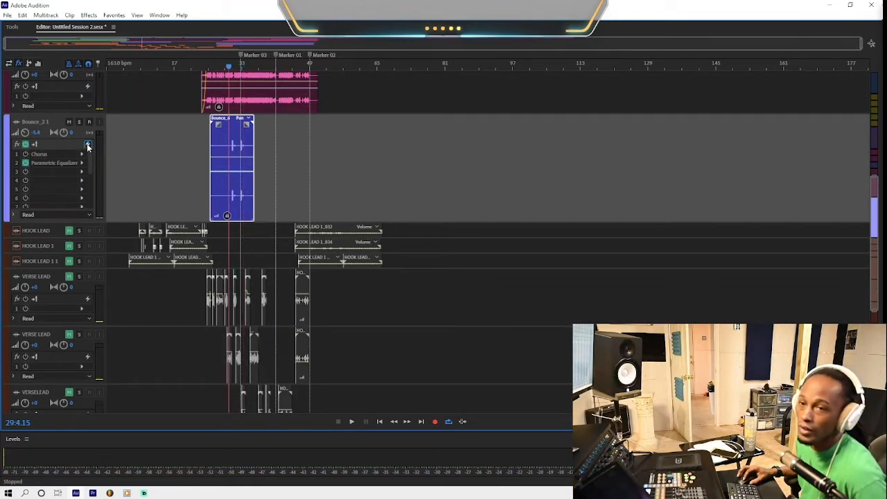
pyautogui.press('space')
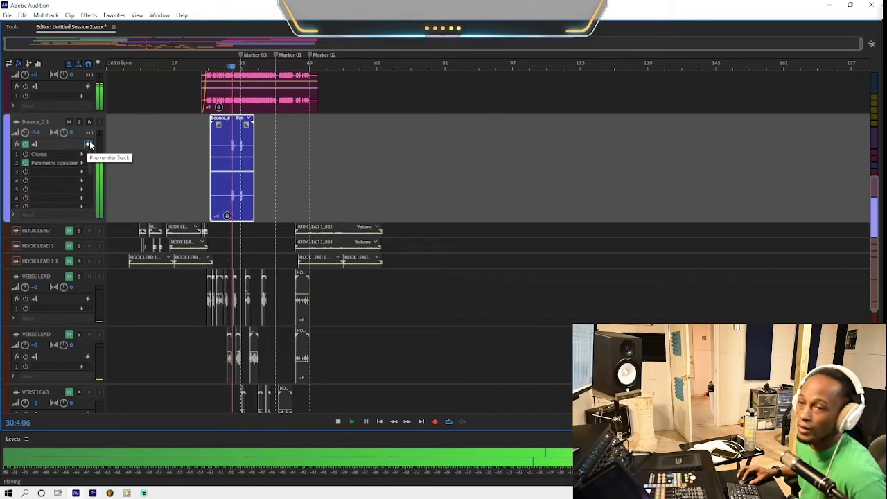
pyautogui.click(88, 144)
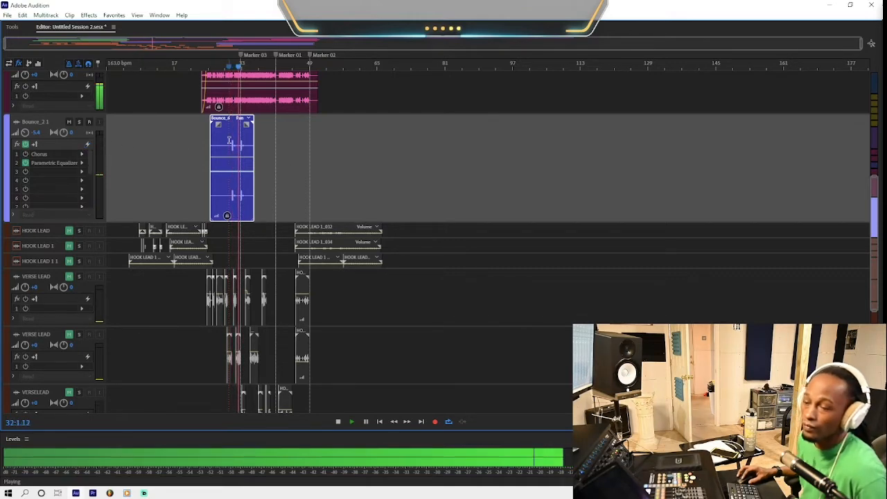
pyautogui.press('=')
pyautogui.press('=')
pyautogui.press('=')
pyautogui.press('=')
pyautogui.press('=')
pyautogui.press('=')
pyautogui.press('=')
pyautogui.press('space')
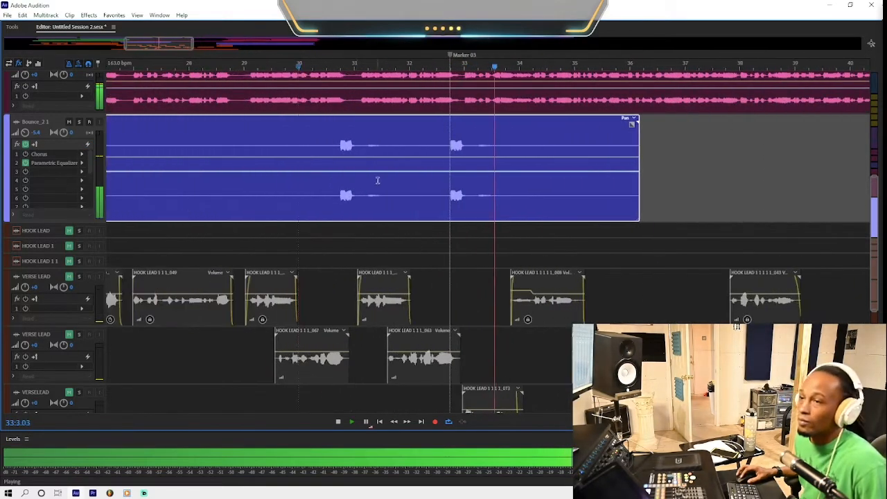
# - Add an Analog Delay effect in slot 3 of the Bounce_2 1 track with Dry Out at 100%
pyautogui.click(79, 172)
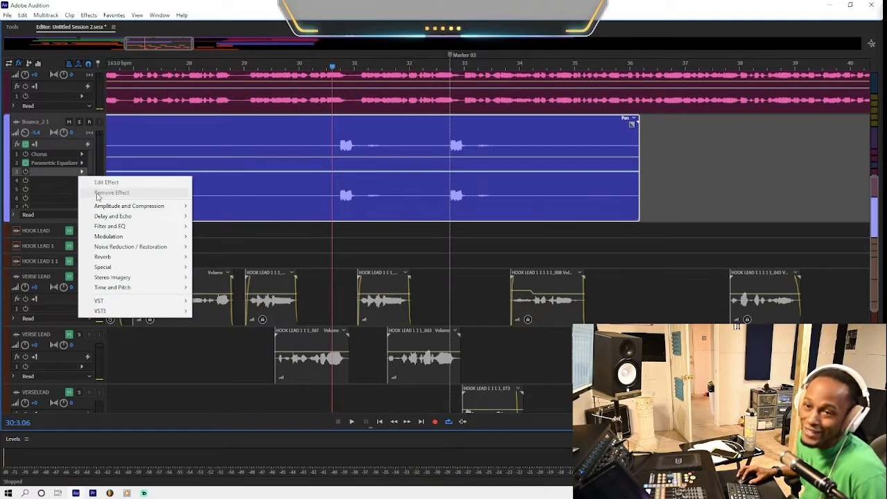
pyautogui.moveTo(154, 302)
pyautogui.moveTo(206, 302)
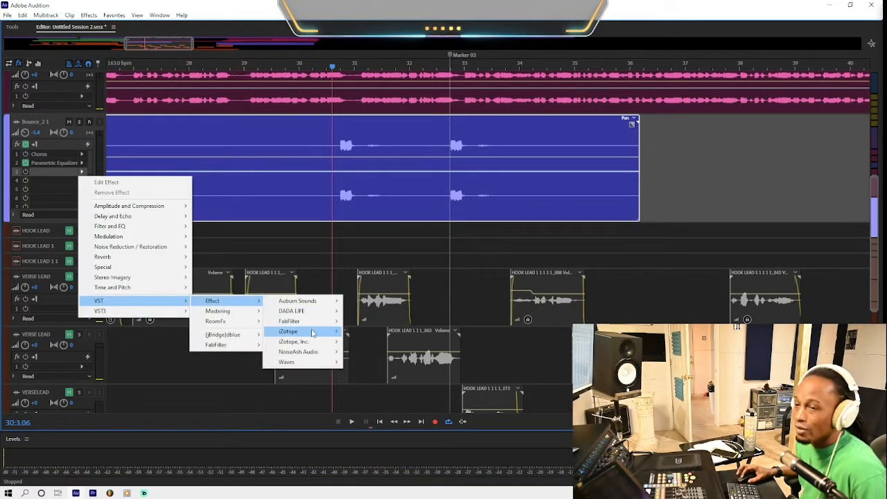
pyautogui.moveTo(161, 220)
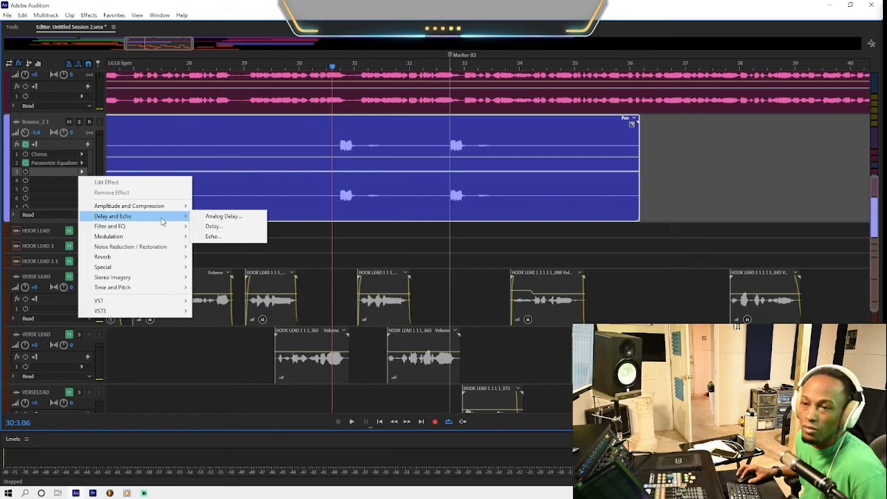
pyautogui.click(223, 217)
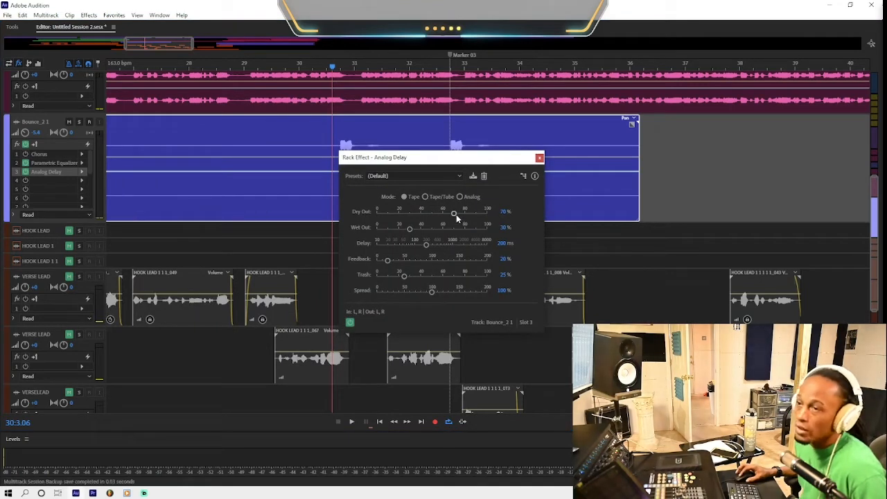
pyautogui.moveTo(456, 214); pyautogui.dragTo(539, 223)
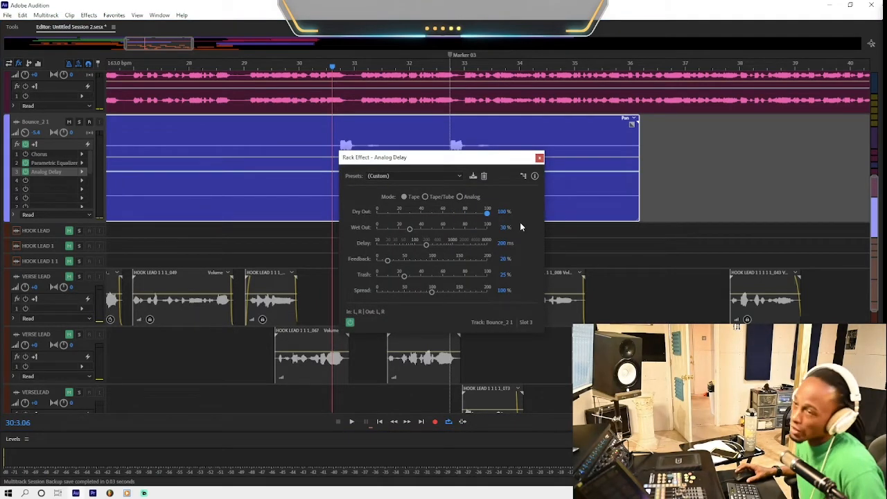
pyautogui.moveTo(458, 159); pyautogui.dragTo(754, 165)
# - Duplicate the Bounce_2 1 track with its clip and effects, and remove the Analog Delay from the original track
pyautogui.click(341, 201)
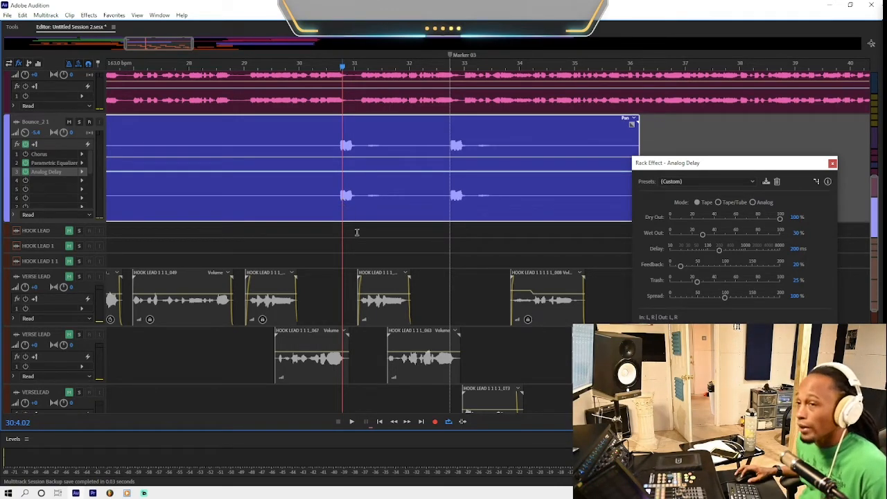
pyautogui.hotkey('ctrl', 'd')
pyautogui.click(333, 248)
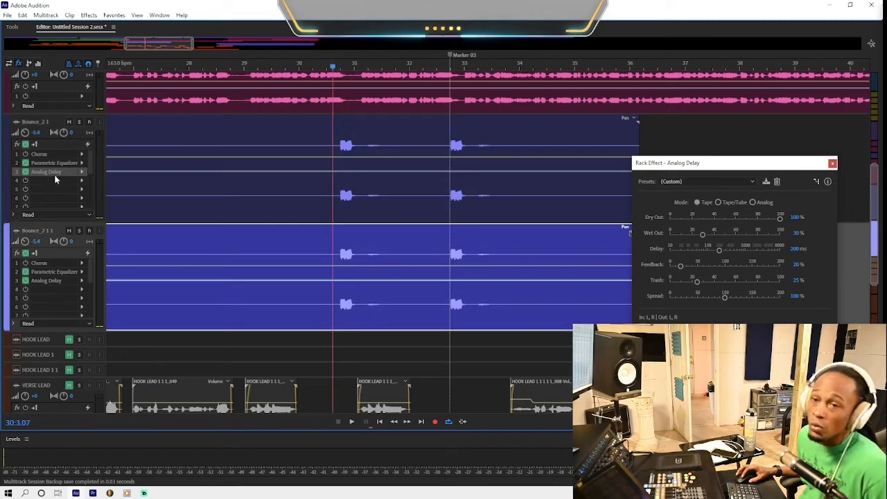
pyautogui.click(54, 172)
pyautogui.press('Delete')
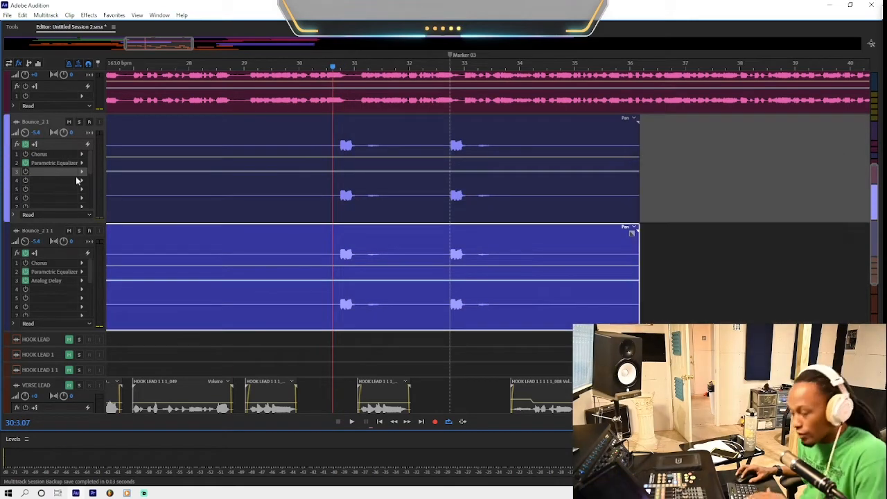
# - Set the Analog Delay on the duplicated track to 0% Dry Out and 79% Wet Out
pyautogui.click(51, 280)
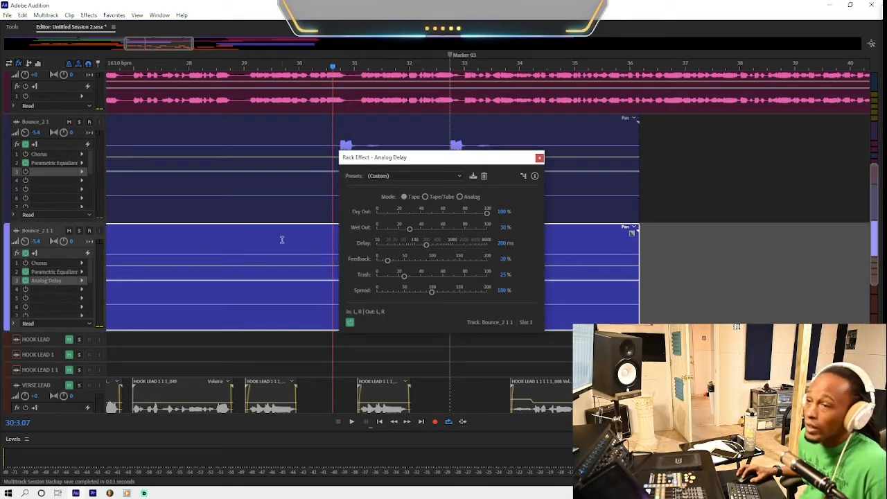
pyautogui.moveTo(438, 166); pyautogui.dragTo(630, 155)
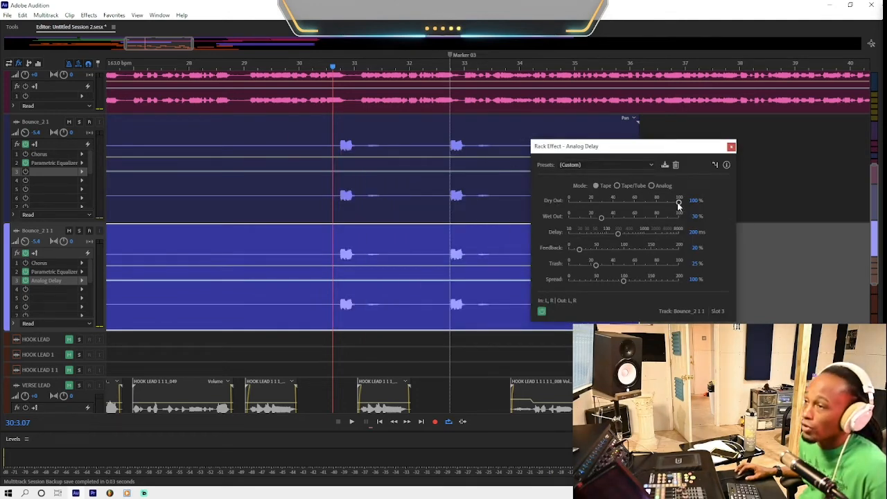
pyautogui.moveTo(678, 205); pyautogui.dragTo(652, 227)
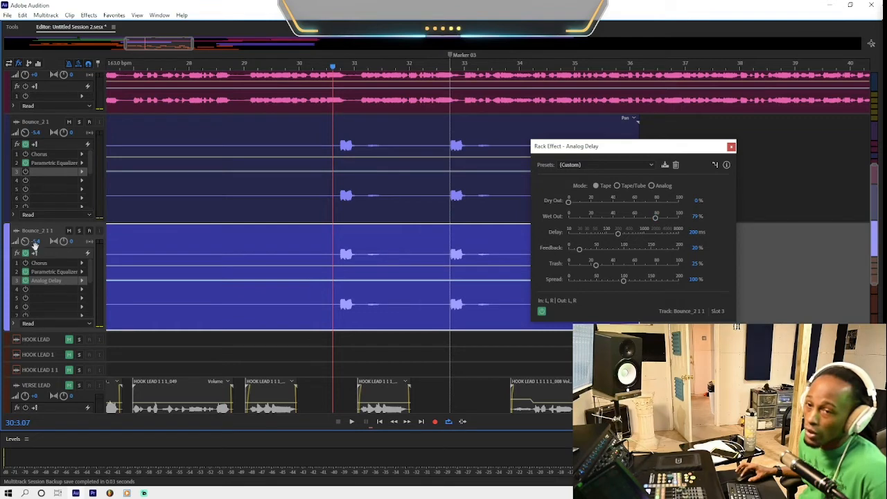
# - Set the delay time of the duplicated track's Analog Delay to 368 ms
pyautogui.click(322, 246)
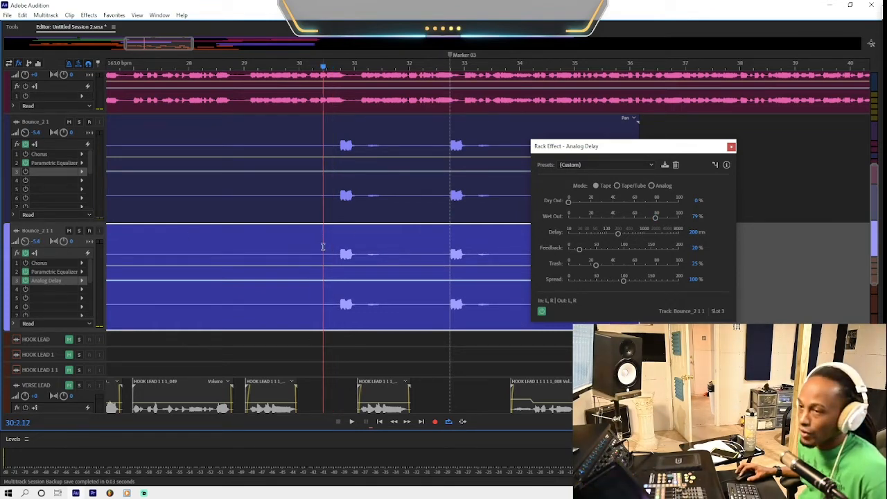
pyautogui.click(691, 231)
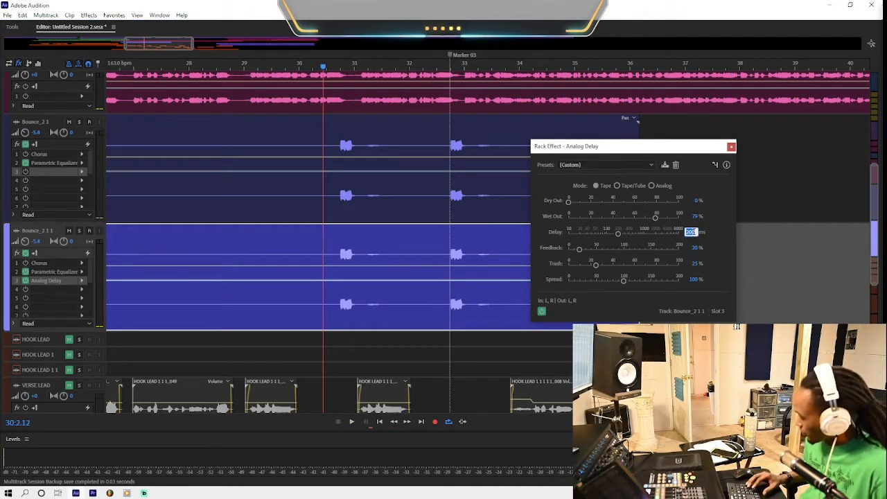
pyautogui.click(360, 188)
pyautogui.scroll(4, 382, 210)
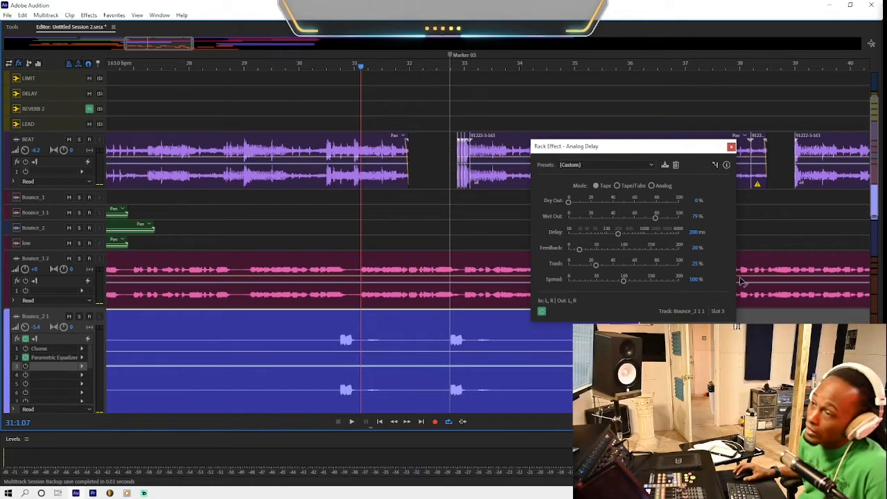
pyautogui.click(696, 233)
pyautogui.write('5')
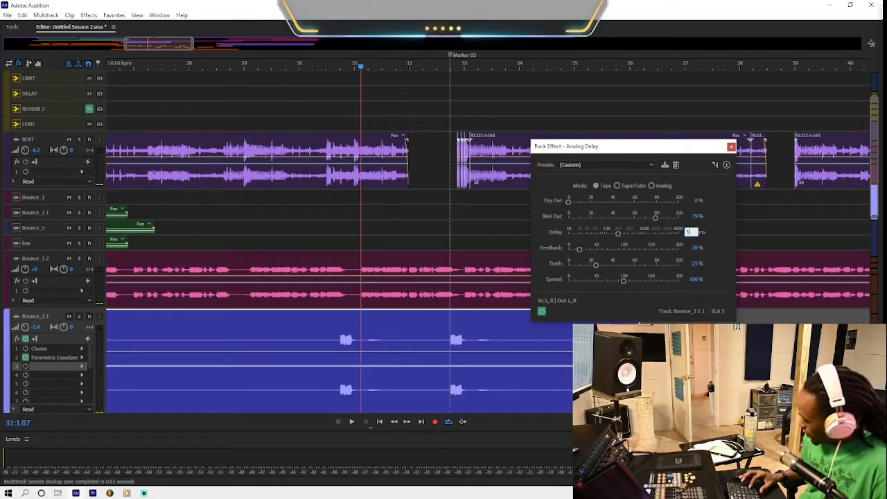
pyautogui.press('Return')
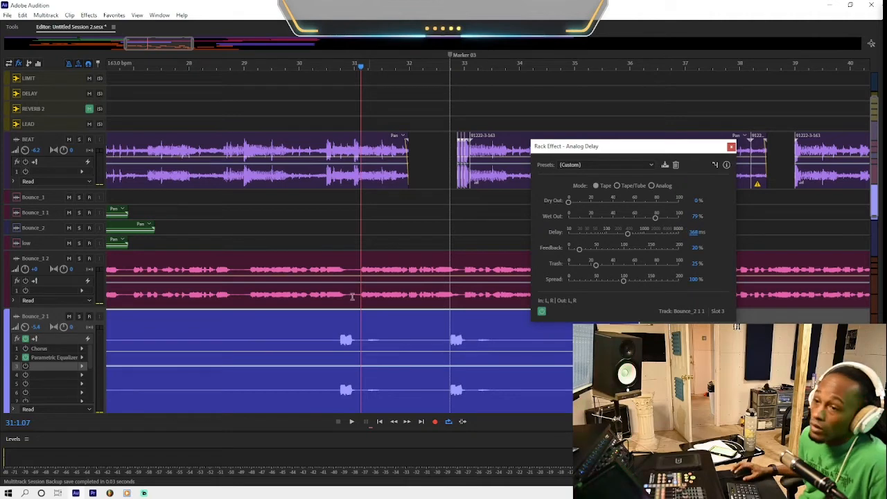
# - Play back the ad-libs from just before their first hit to hear the delayed track in the mix
pyautogui.click(321, 242)
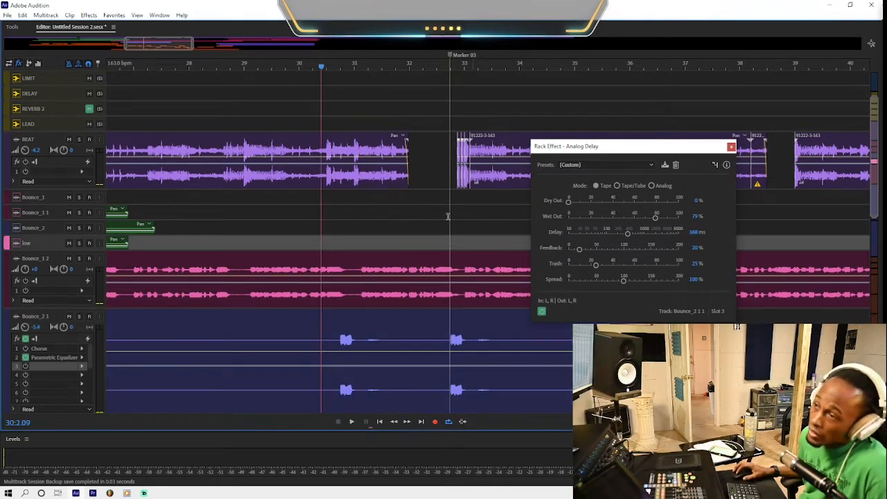
pyautogui.scroll(-1, 339, 230)
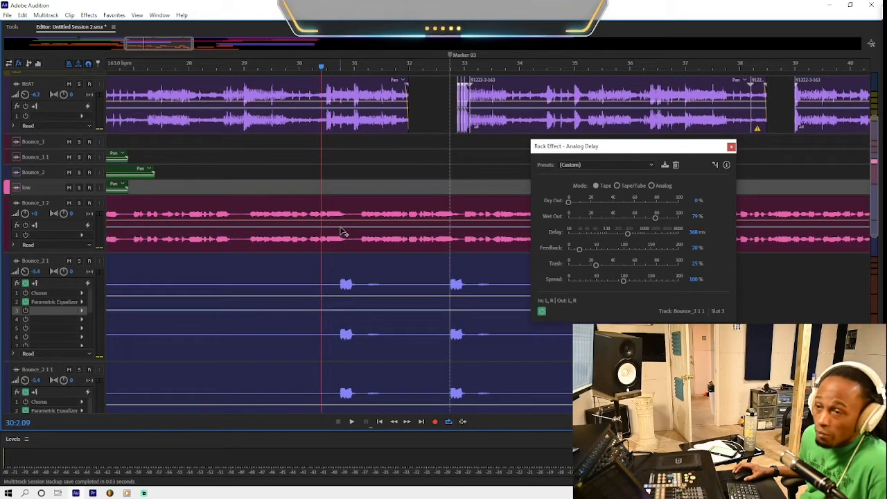
pyautogui.scroll(-2, 340, 231)
pyautogui.press('space')
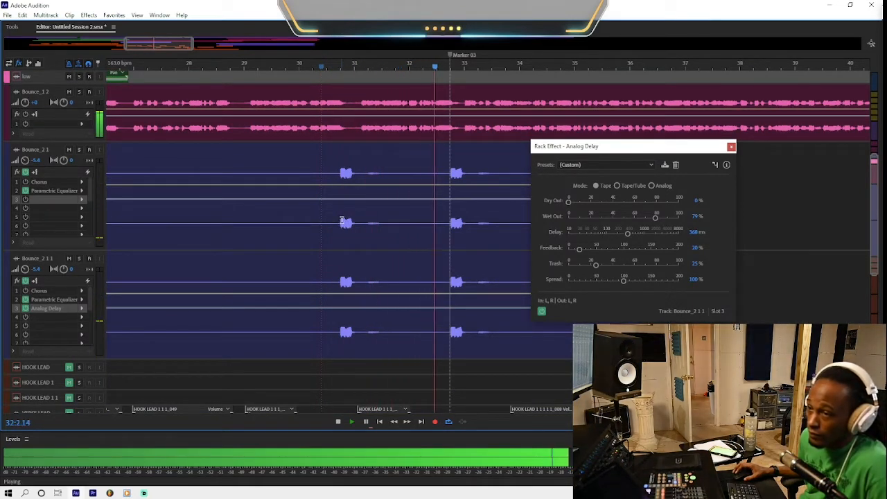
pyautogui.press('space')
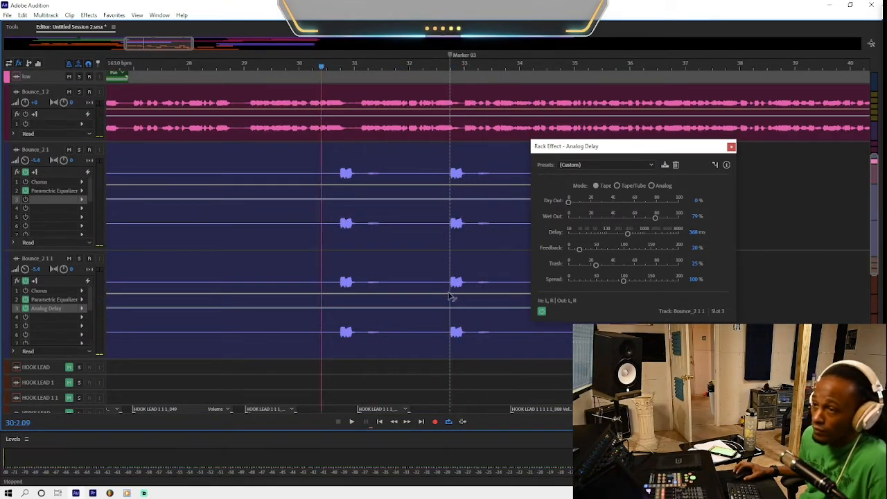
pyautogui.click(354, 278)
pyautogui.scroll(-1, 350, 276)
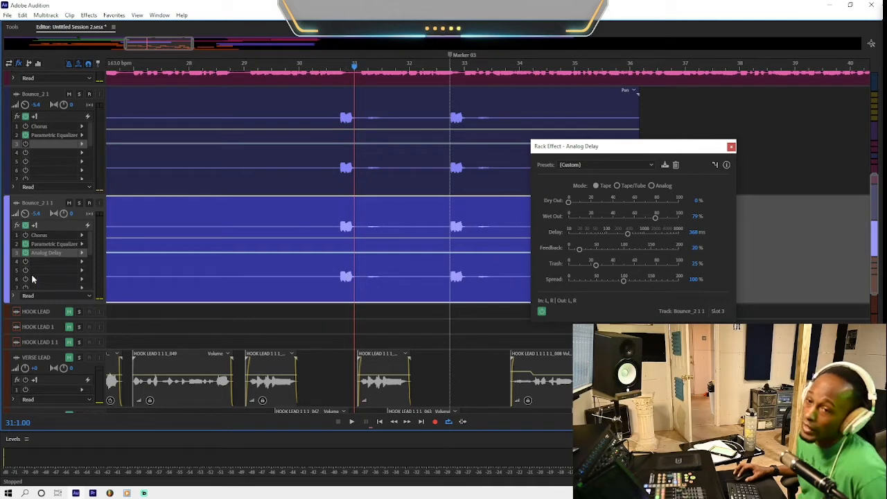
pyautogui.click(80, 265)
pyautogui.moveTo(138, 305)
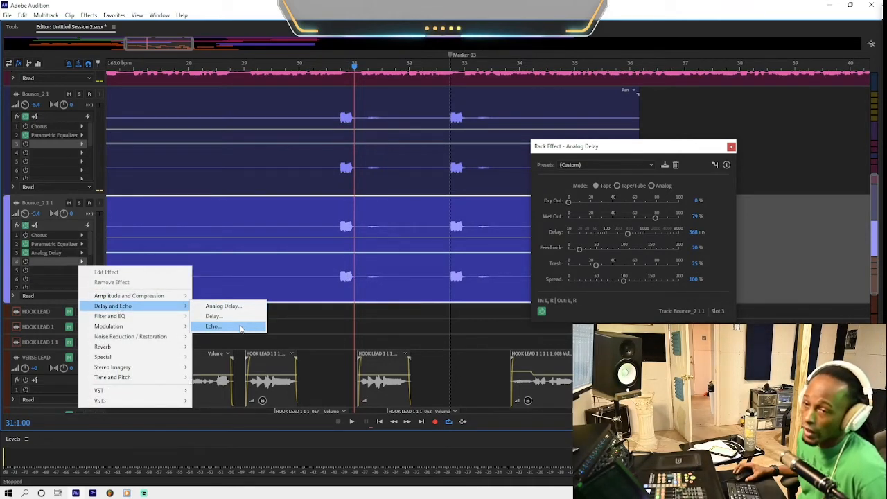
pyautogui.click(445, 4)
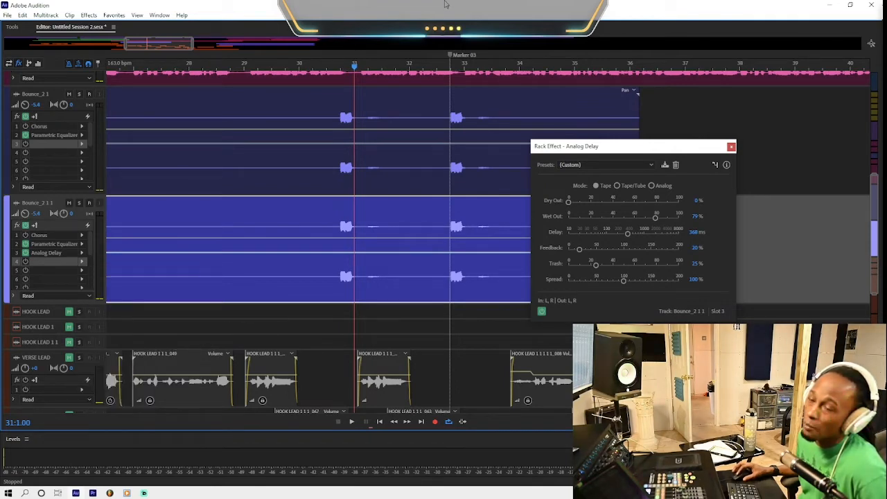
# - Duplicate the Bounce_2 1 1 track with its delay effect, and check the copy's Analog Delay settings
pyautogui.click(337, 218)
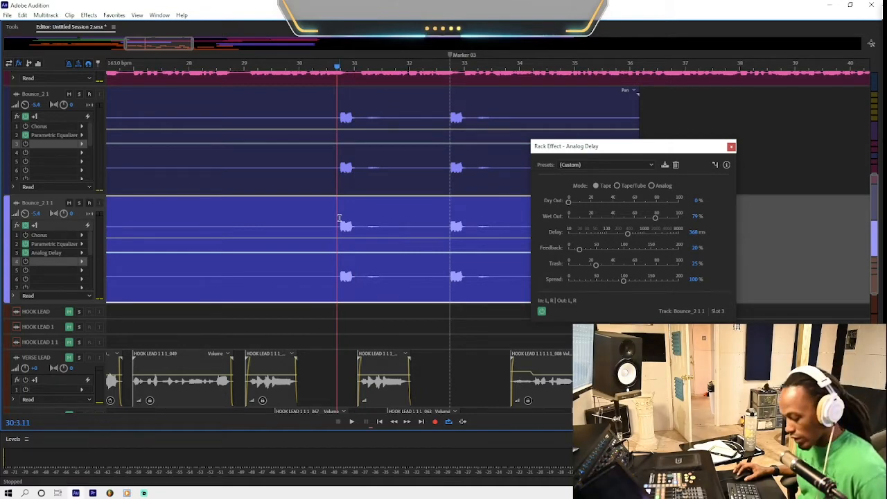
pyautogui.click(378, 332)
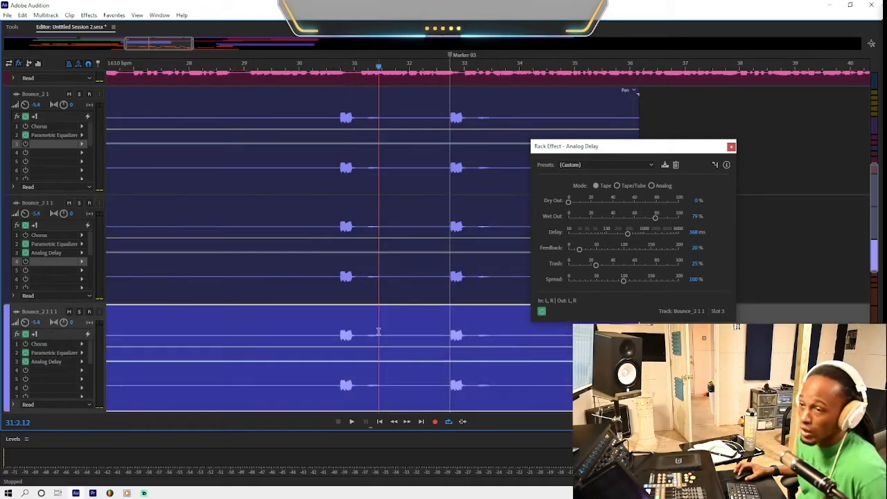
pyautogui.doubleClick(53, 363)
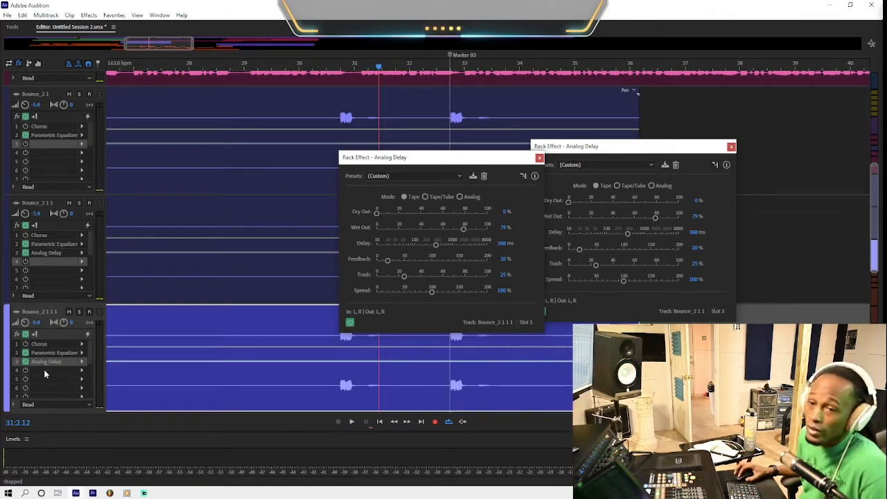
pyautogui.click(539, 157)
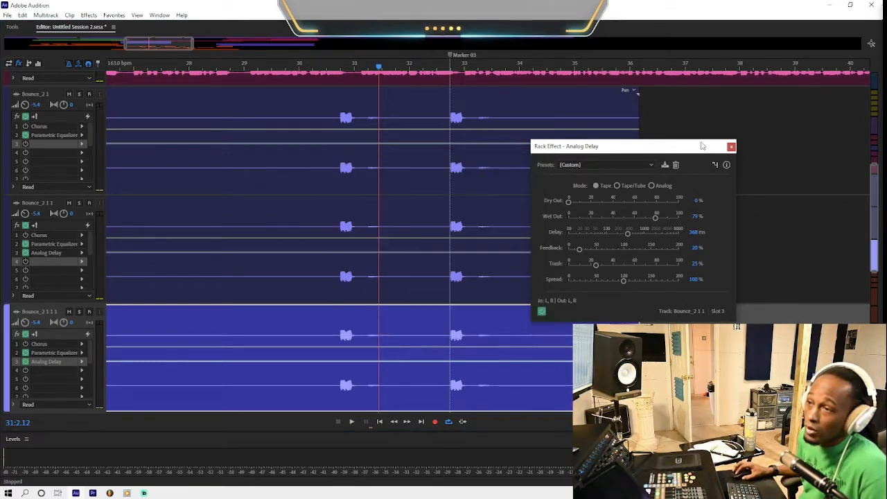
# - Set the delay time of the Analog Delay on the Bounce_2 1 1 1 track to 736 ms
pyautogui.click(731, 146)
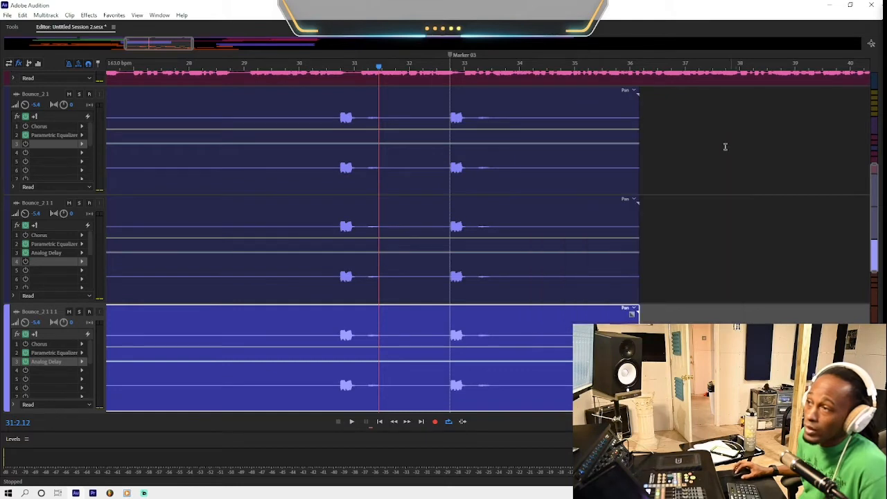
pyautogui.doubleClick(47, 361)
pyautogui.click(500, 243)
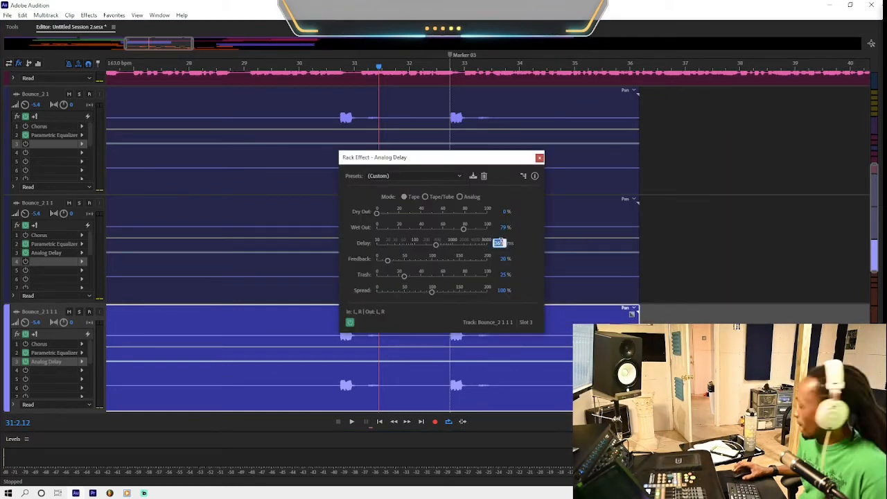
pyautogui.write('7')
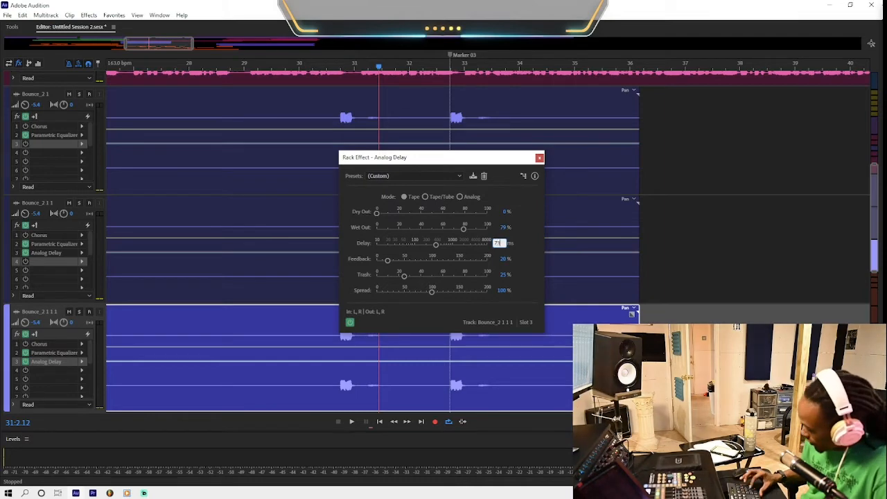
pyautogui.write('36')
pyautogui.press('Return')
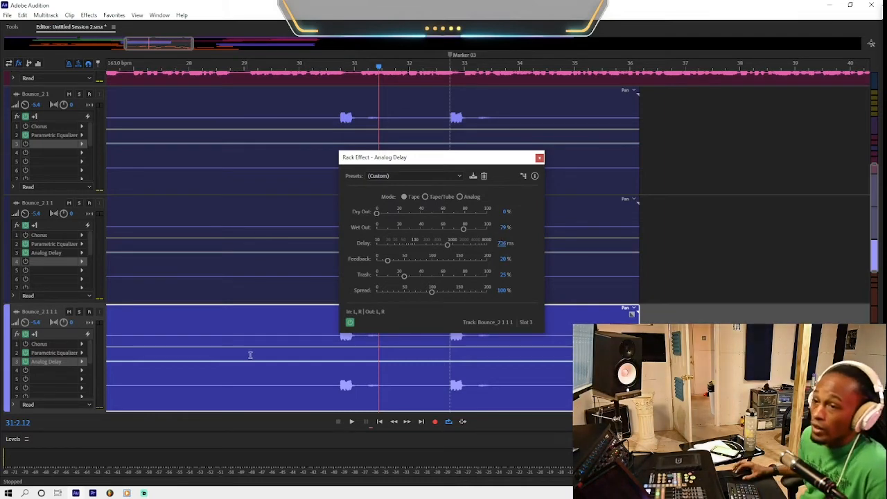
# - Pan Bounce_2 1 1 to L100 and Bounce_2 1 1 1 to R100, and play back the ad-libs from bar 30
pyautogui.click(300, 336)
pyautogui.click(62, 229)
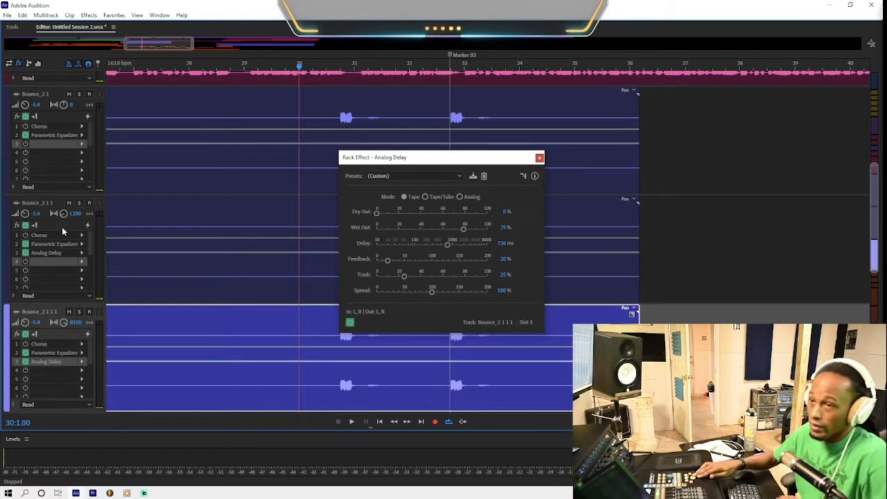
pyautogui.press('space')
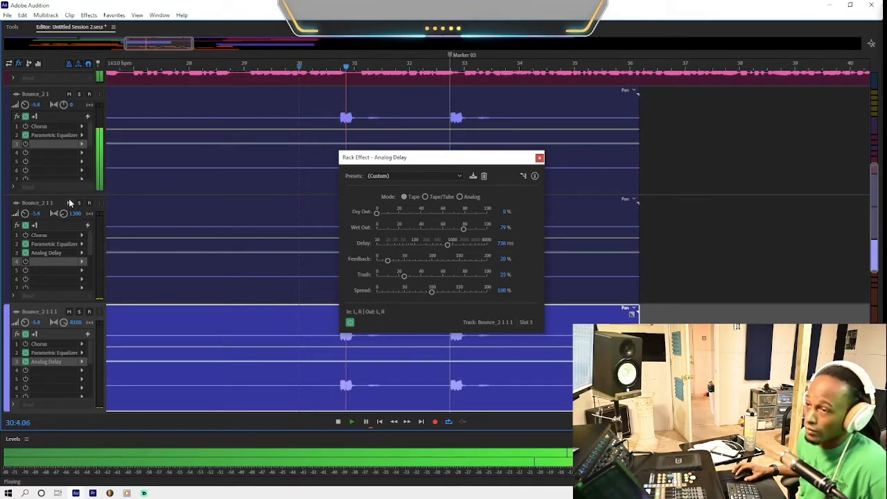
pyautogui.click(540, 158)
pyautogui.press('space')
# - Add a Studio Reverb with the Room Ambience 1 preset after the Analog Delay on the Bounce_2 1 1 track
pyautogui.click(301, 218)
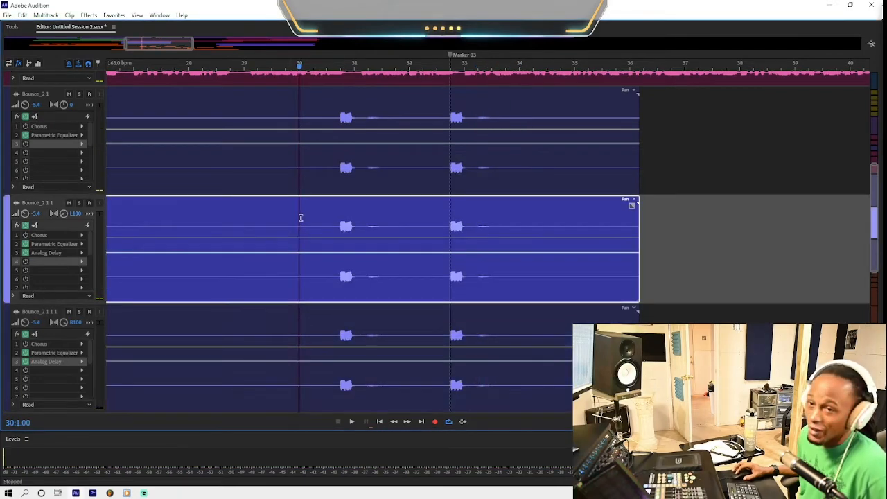
pyautogui.click(82, 266)
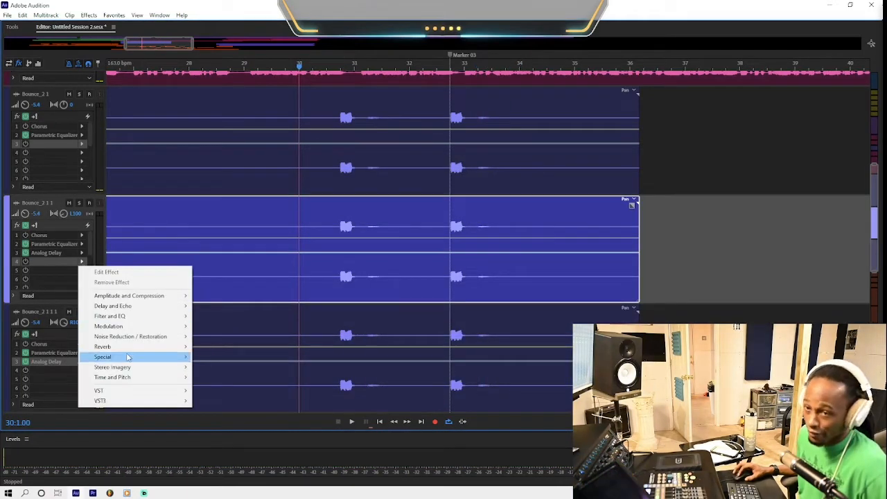
pyautogui.moveTo(156, 348)
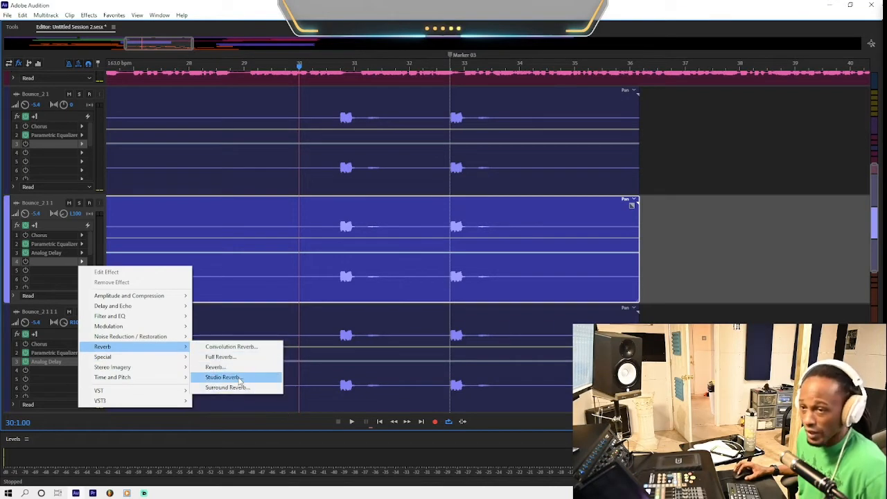
pyautogui.click(223, 377)
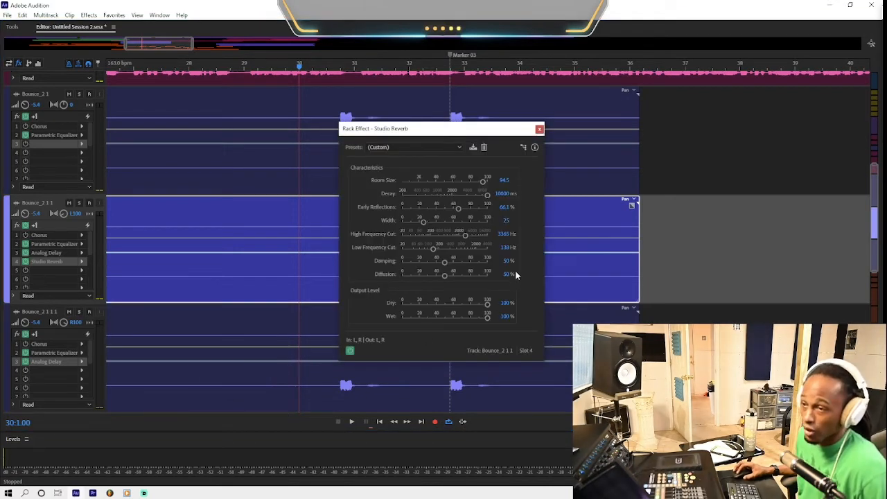
pyautogui.click(444, 147)
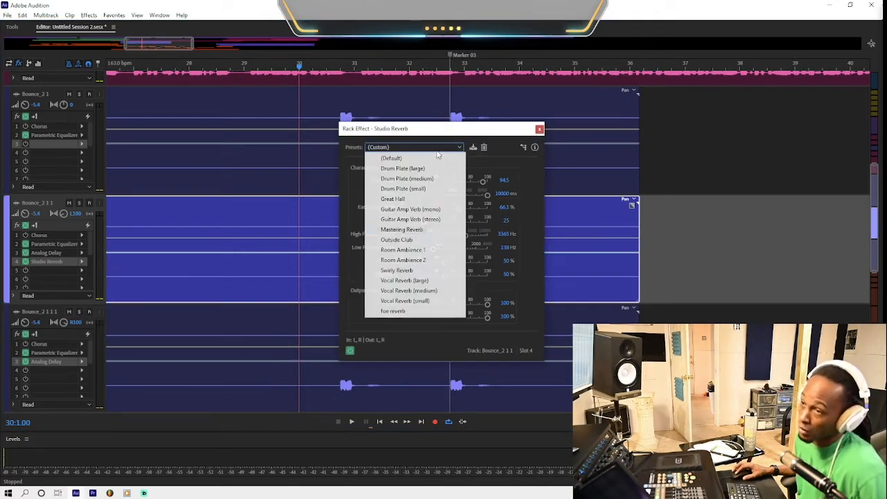
pyautogui.click(416, 250)
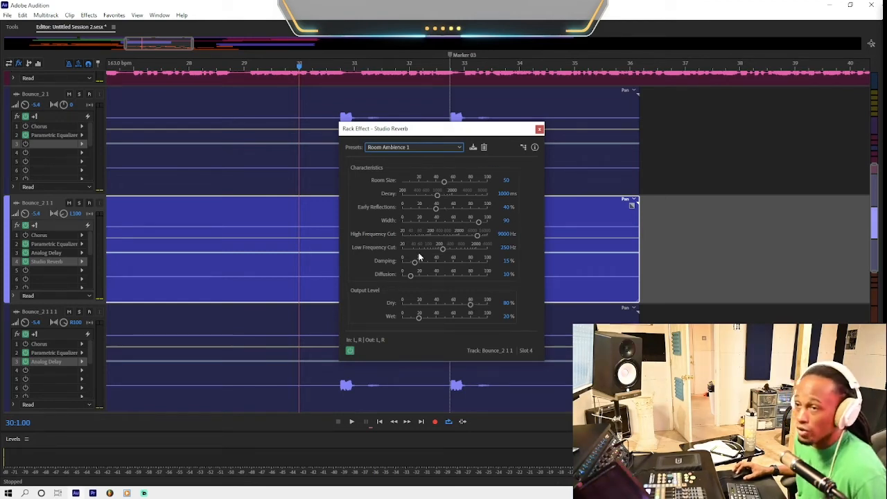
# - Copy the Studio Reverb to the Bounce_2 1 1 1 track and set the dry level to 100% on both delayed tracks
pyautogui.moveTo(61, 264); pyautogui.dragTo(76, 372)
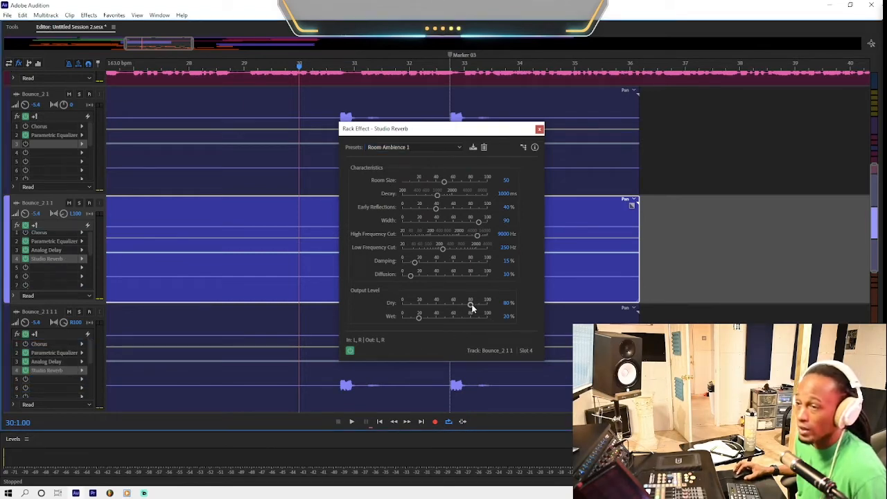
pyautogui.moveTo(471, 307); pyautogui.dragTo(486, 312)
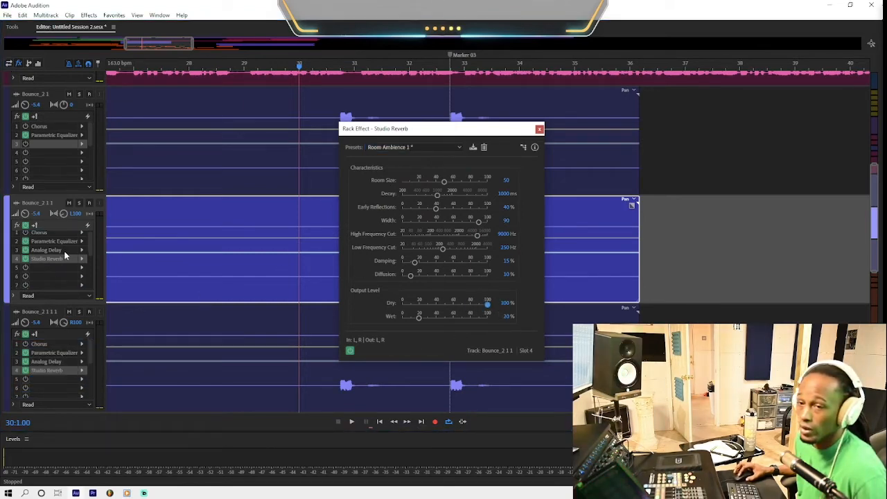
pyautogui.doubleClick(64, 372)
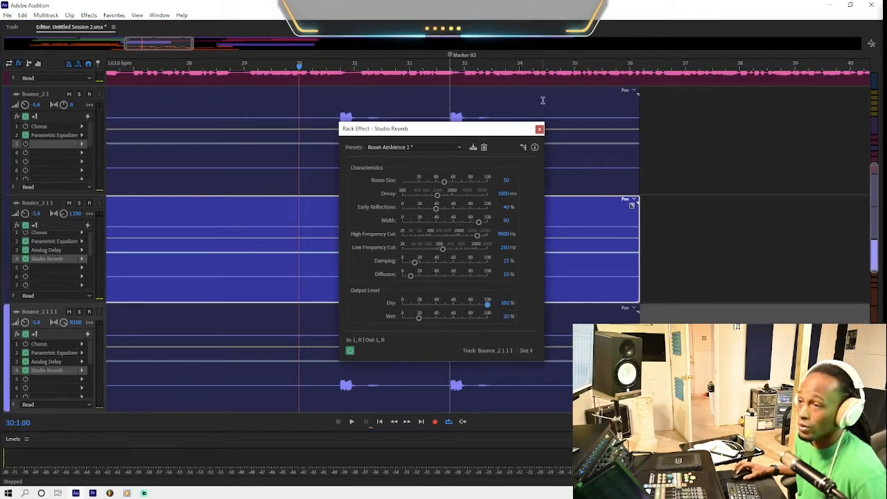
pyautogui.click(540, 130)
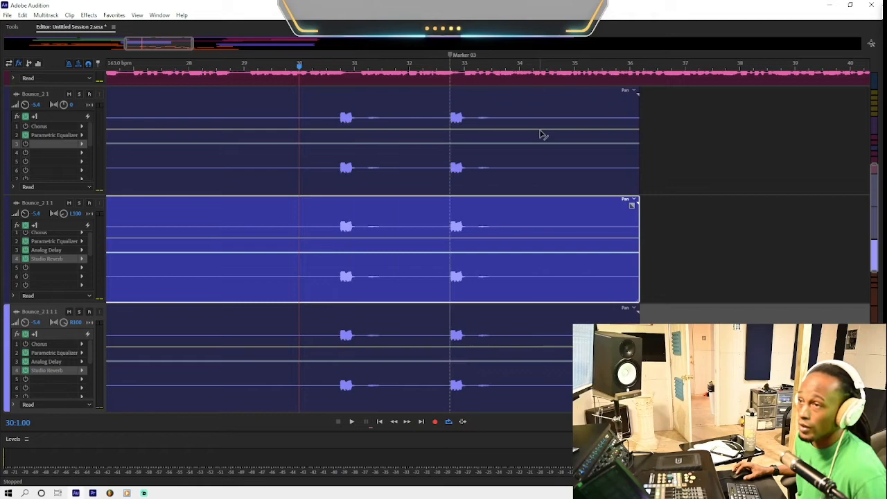
# - Check the Studio Reverb settings of Bounce_2 1 1 and play back the ad-libs from before bar 30
pyautogui.click(273, 207)
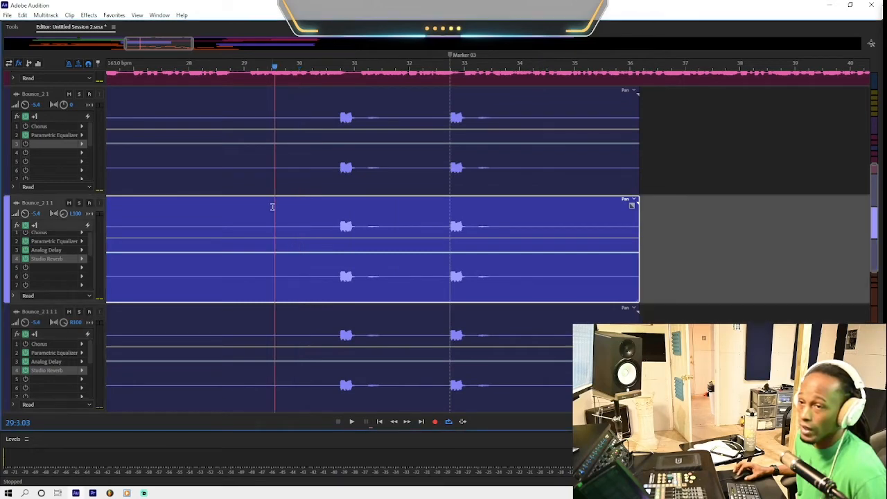
pyautogui.doubleClick(58, 259)
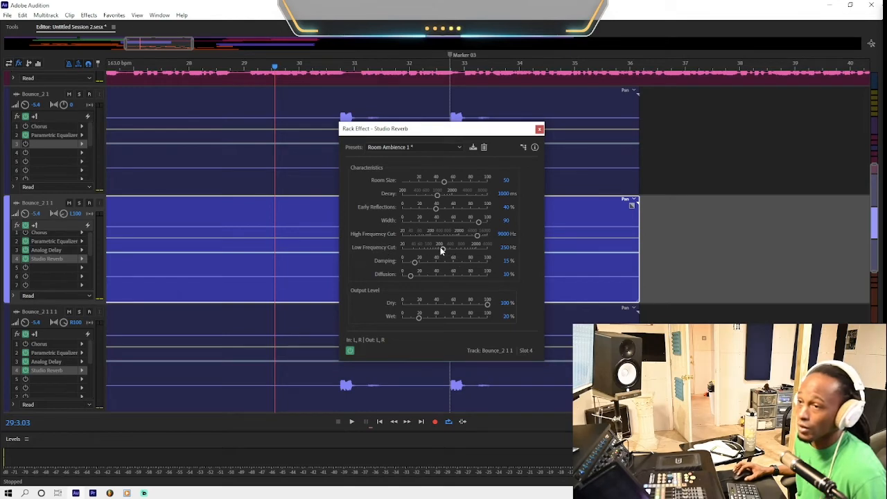
pyautogui.click(539, 129)
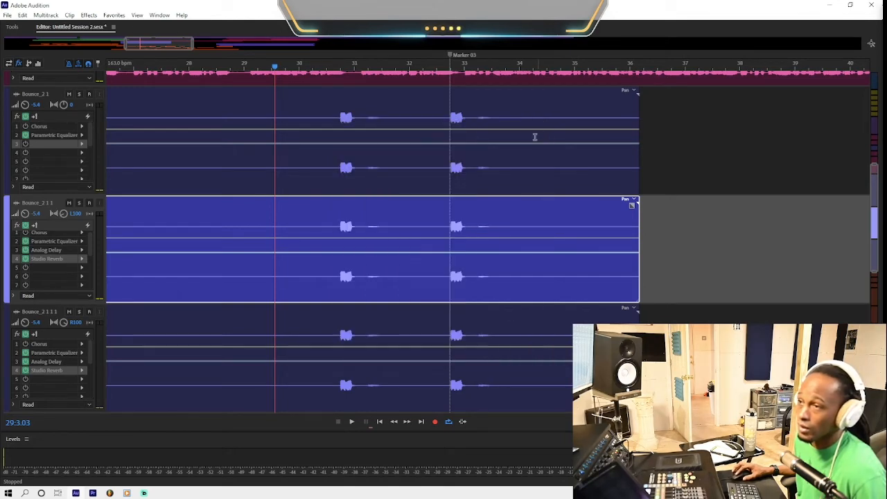
pyautogui.press('space')
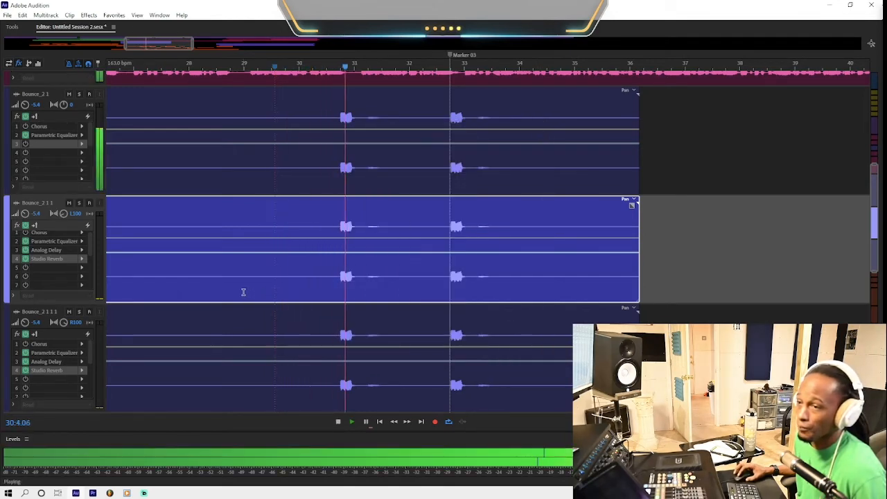
pyautogui.press('space')
# - Set the Studio Reverb wet level to 64.1% on both delayed tracks and play back the ad-libs
pyautogui.doubleClick(57, 259)
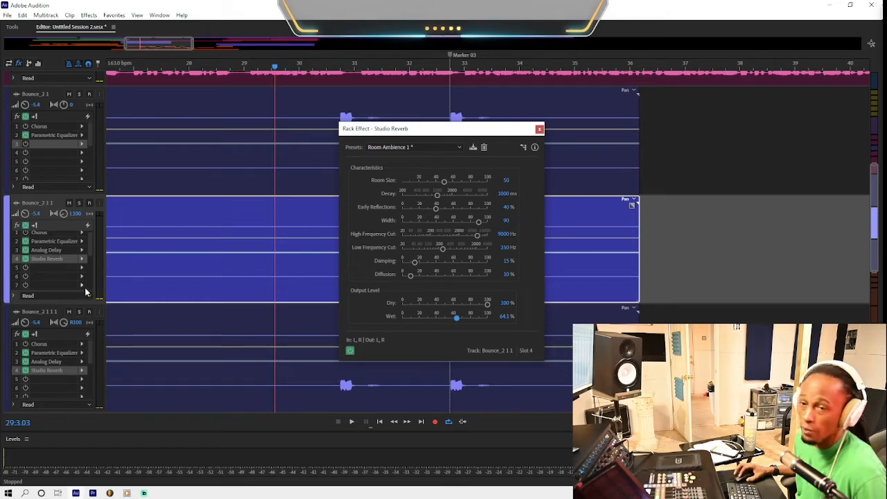
pyautogui.moveTo(57, 259); pyautogui.dragTo(62, 374)
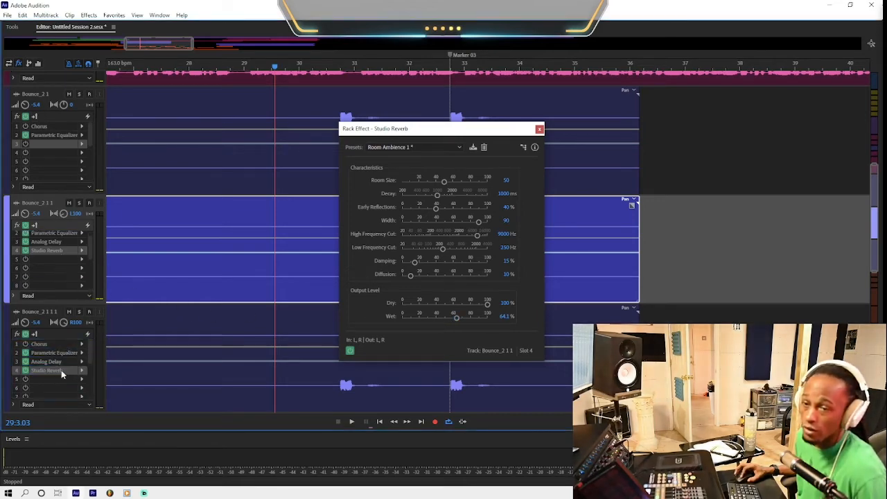
pyautogui.press('space')
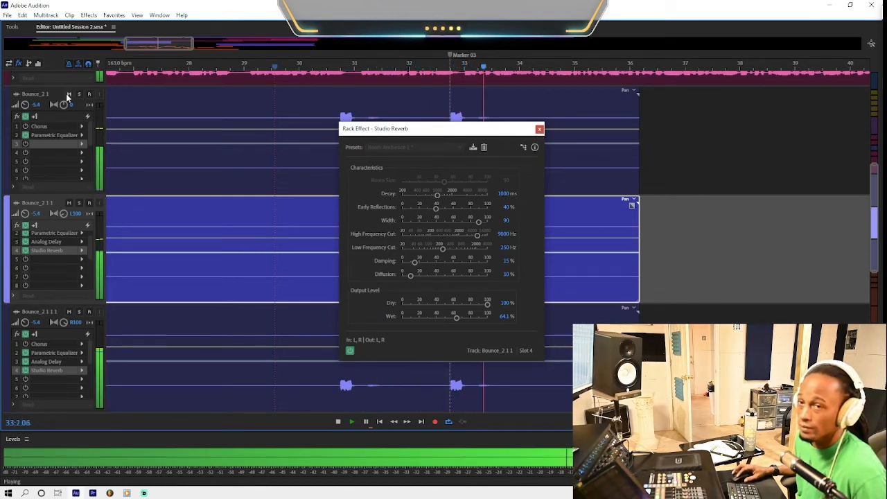
pyautogui.click(540, 130)
pyautogui.press('space')
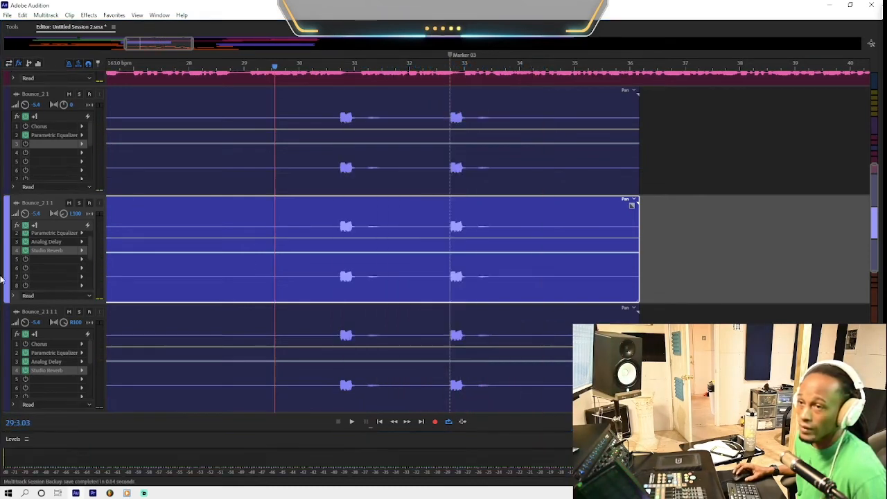
# - Play the whole session from bar 17 and unmute the REVERB bus during playback
pyautogui.scroll(-4, 70, 216)
pyautogui.scroll(3, 341, 298)
pyautogui.click(276, 218)
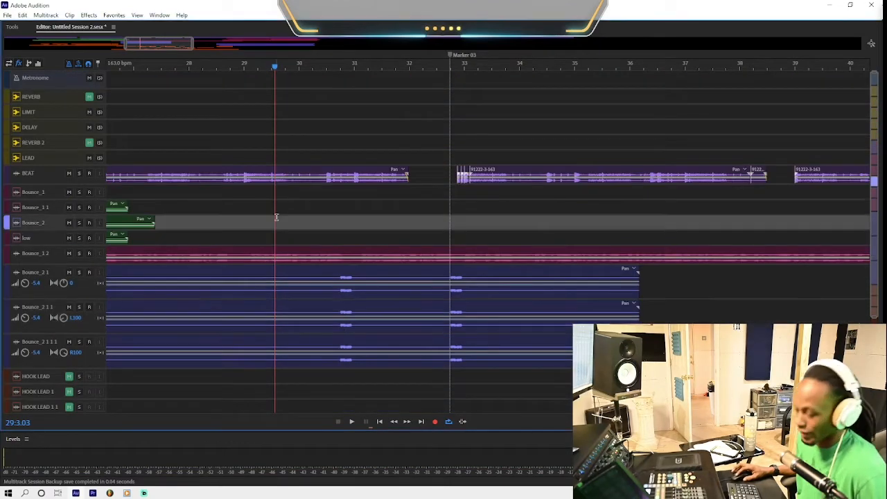
pyautogui.scroll(-5, 277, 215)
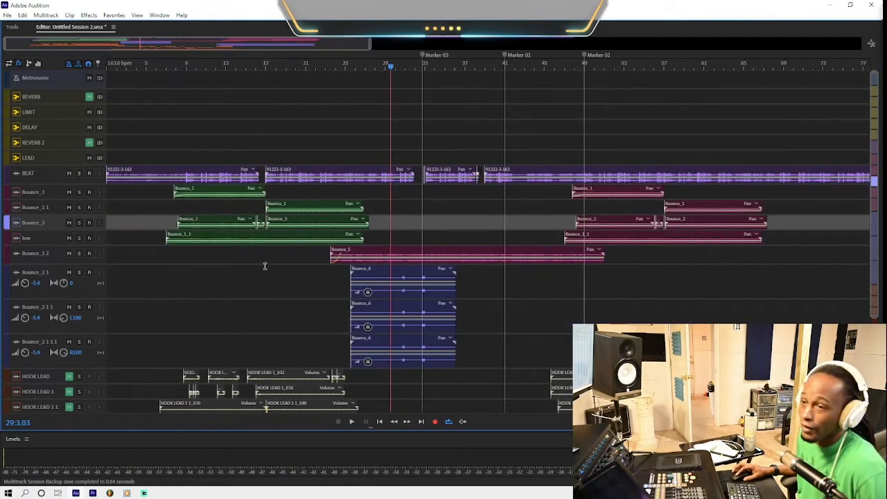
pyautogui.click(264, 266)
pyautogui.press('space')
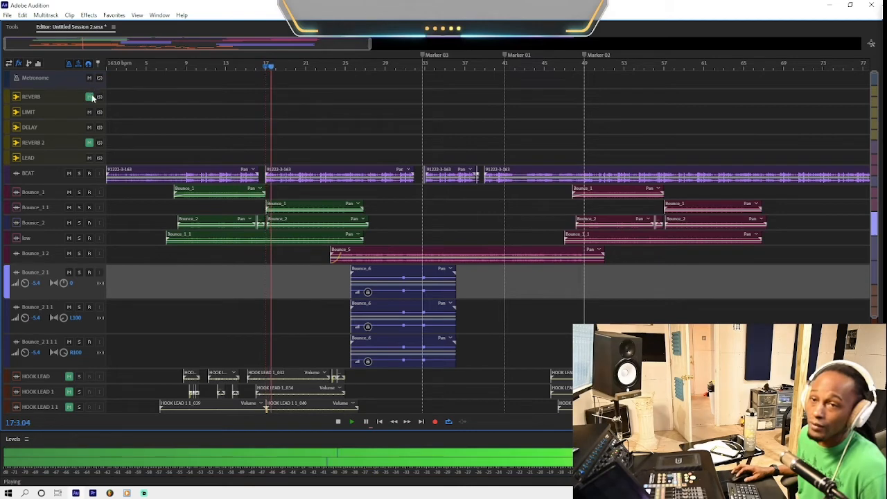
pyautogui.click(91, 97)
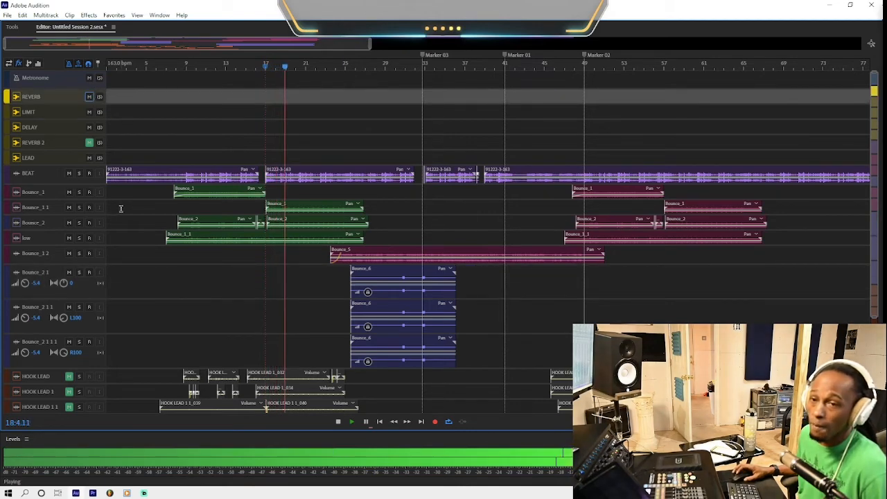
pyautogui.scroll(-5, 90, 214)
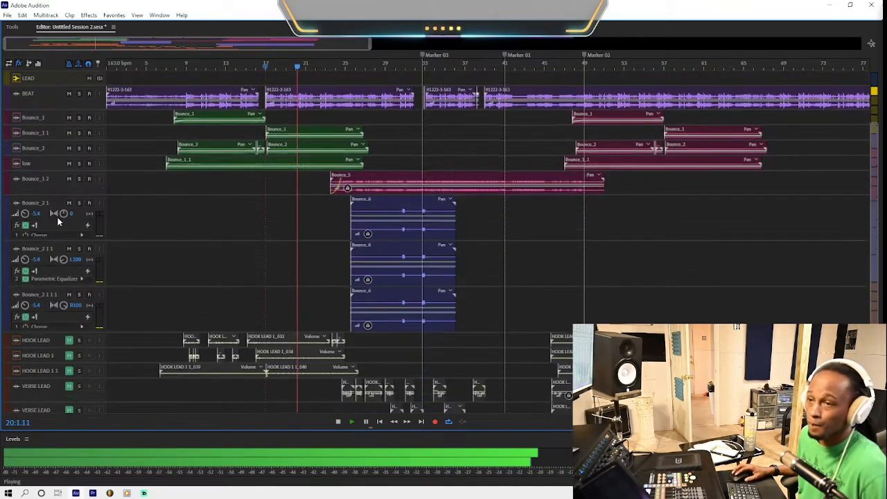
pyautogui.scroll(2, 58, 220)
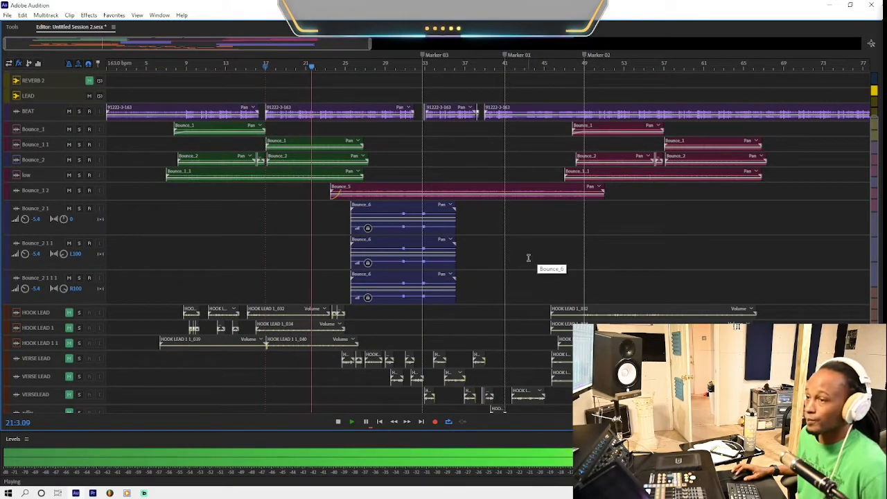
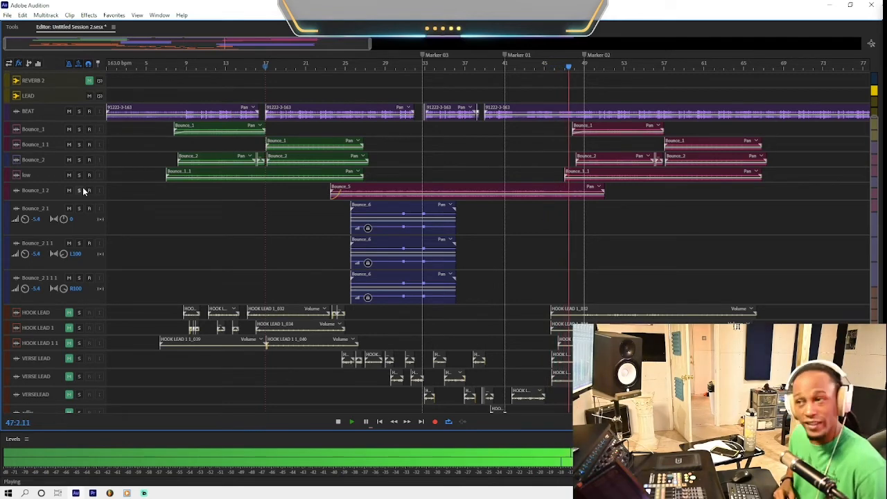
# - Stop playback, duplicate the Bounce_1 2 track, and select the Bounce_5 clip on the copy
pyautogui.scroll(7, 72, 196)
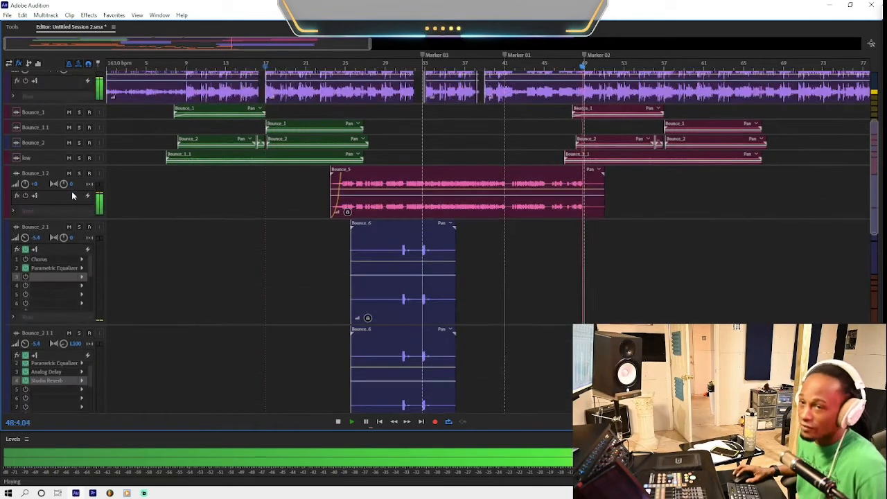
pyautogui.scroll(-1, 77, 195)
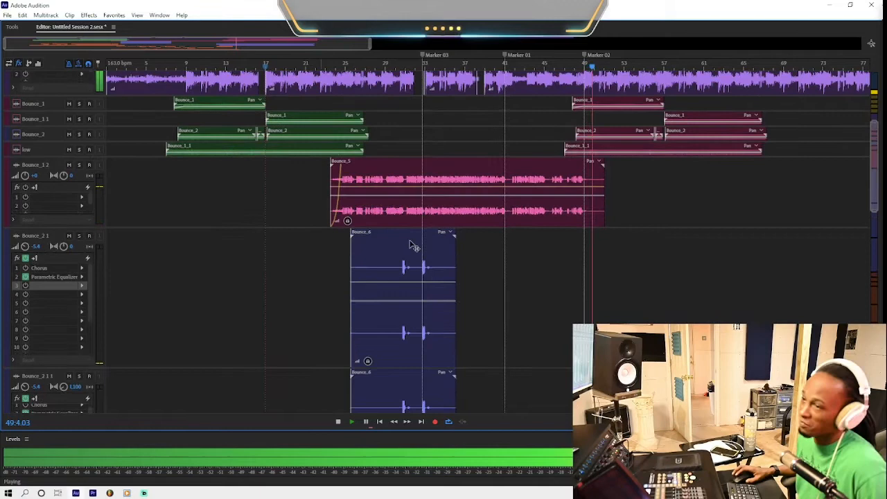
pyautogui.press('space')
pyautogui.click(616, 206)
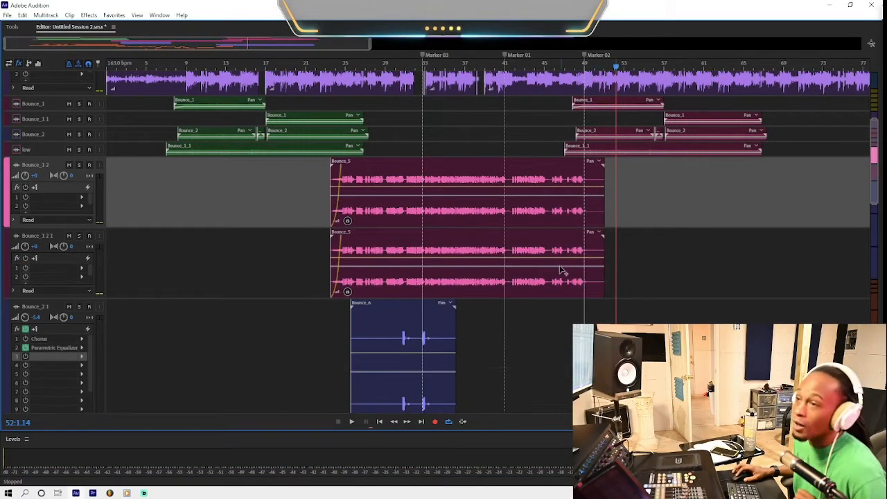
pyautogui.click(559, 250)
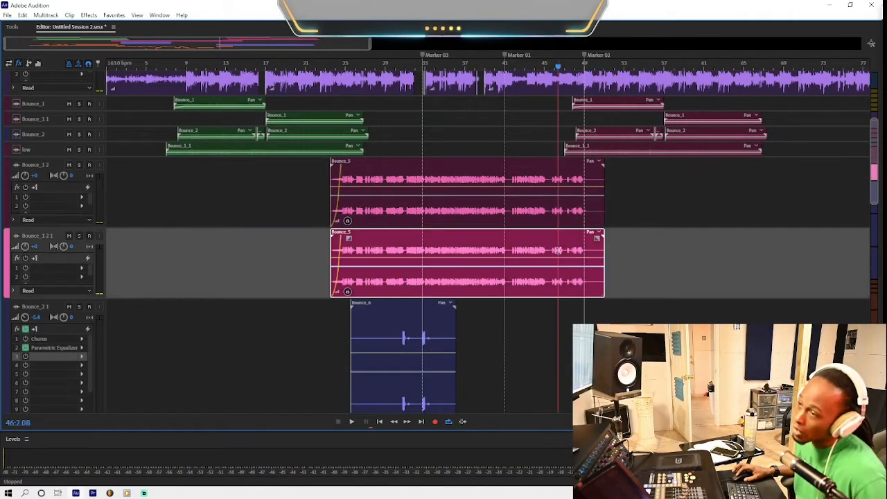
# - Delete the duplicated Bounce_5 clip from the Bounce_1 2 1 track and play back the original vocal from about bar 44
pyautogui.press('Delete')
pyautogui.click(547, 244)
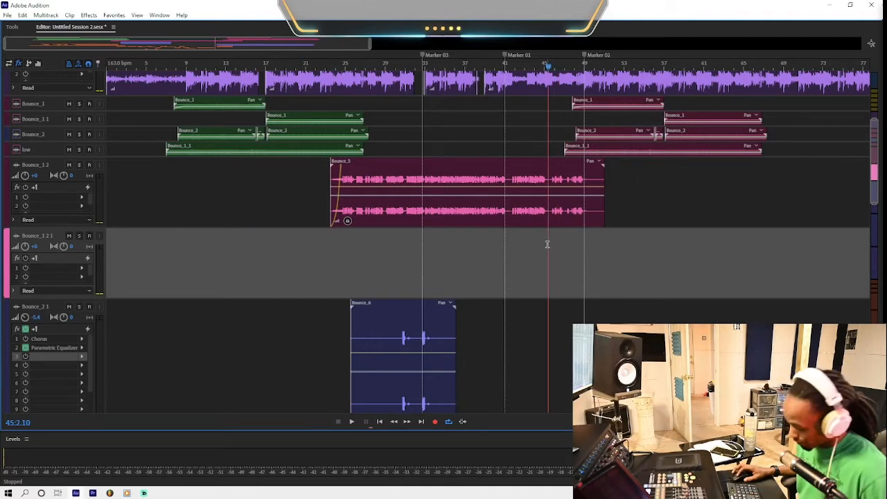
pyautogui.press('=')
pyautogui.press('=')
pyautogui.press('=')
pyautogui.press('=')
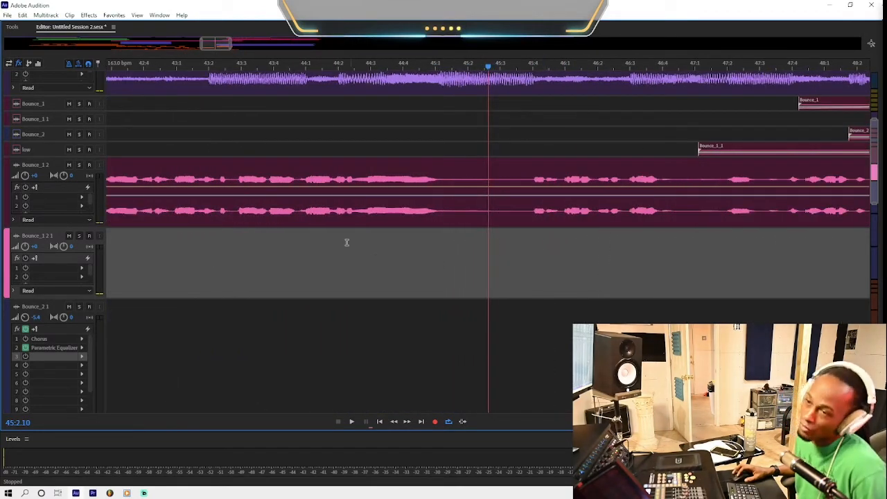
pyautogui.press('space')
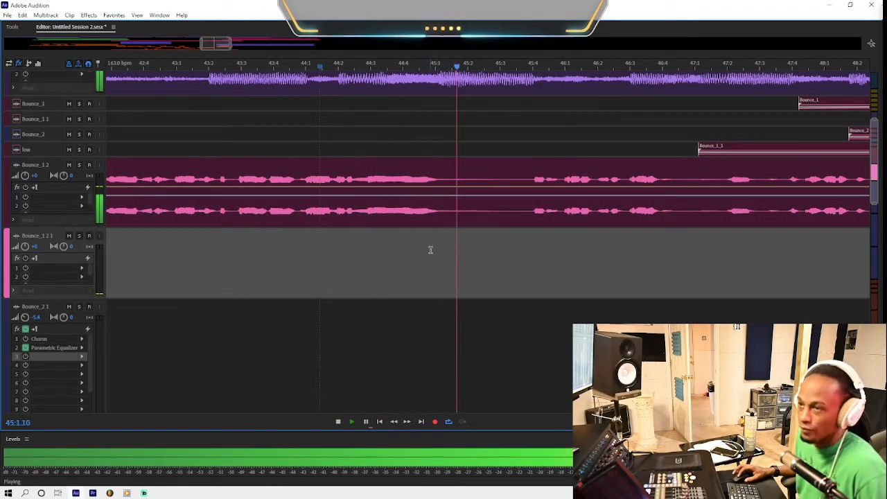
pyautogui.press('space')
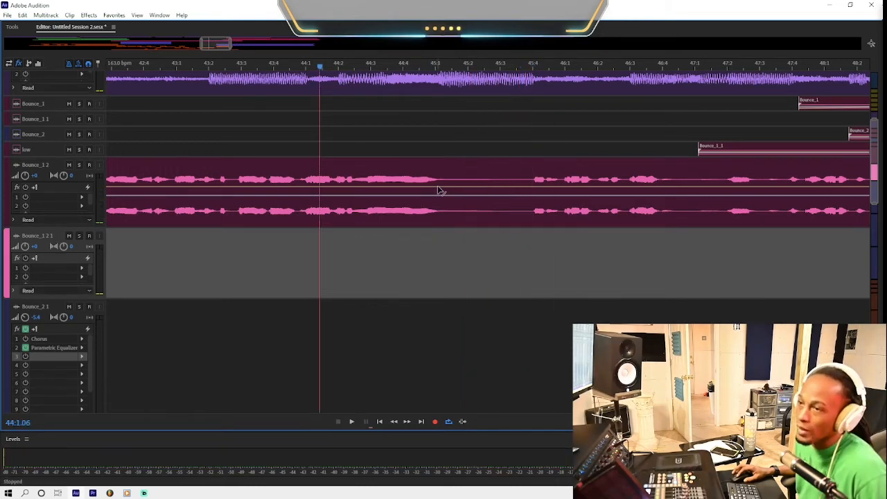
# - Raise the volume envelope of the Bounce_5 clip on Bounce_1 2 between 45:1 and 45:4 and play it back
pyautogui.click(438, 189)
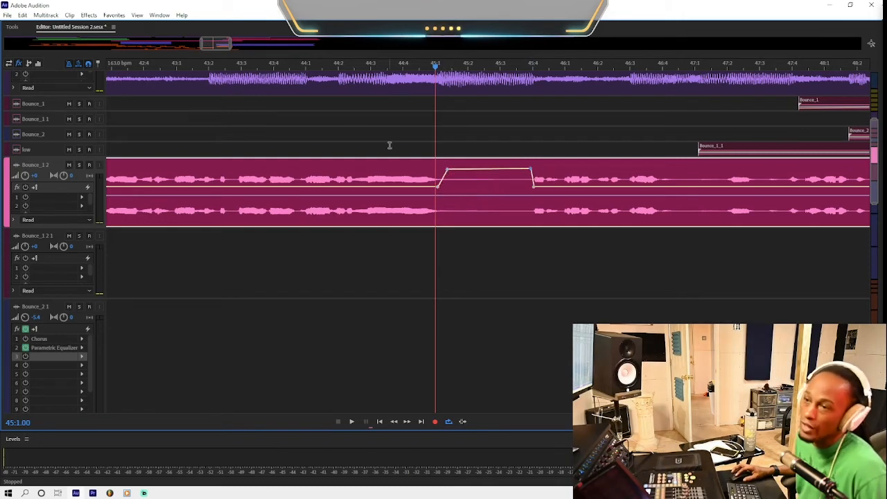
pyautogui.click(352, 129)
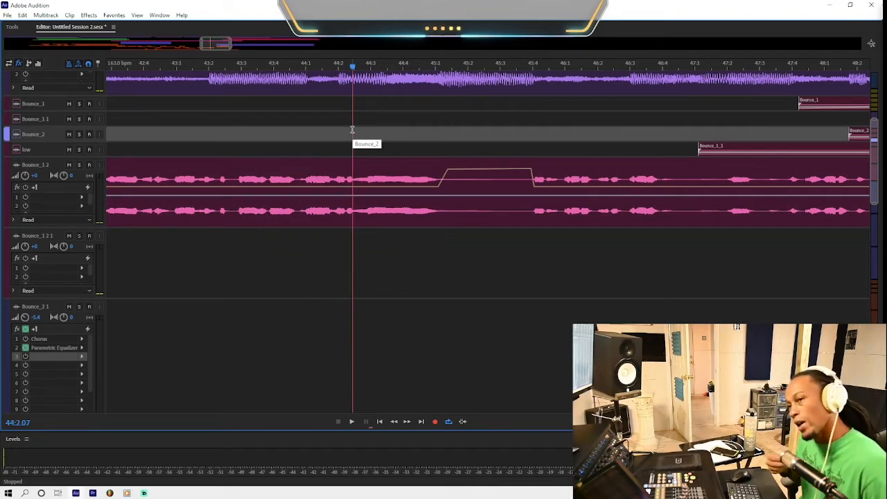
pyautogui.scroll(3, 60, 195)
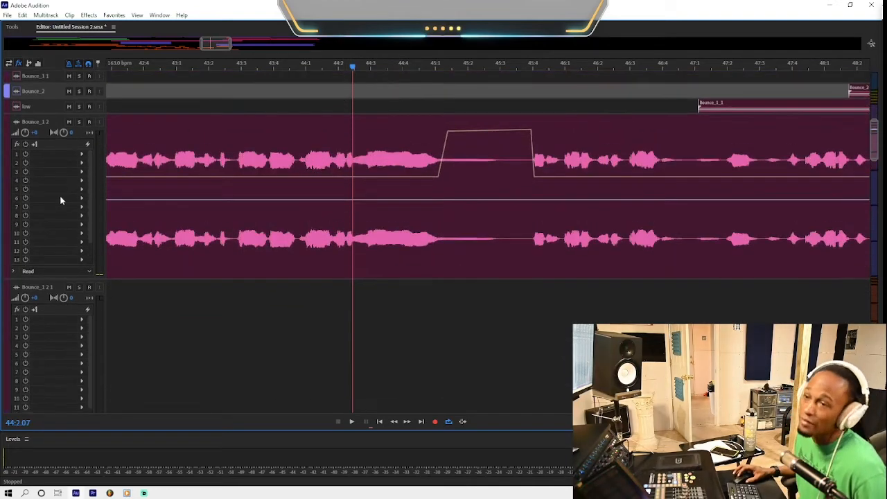
pyautogui.press('space')
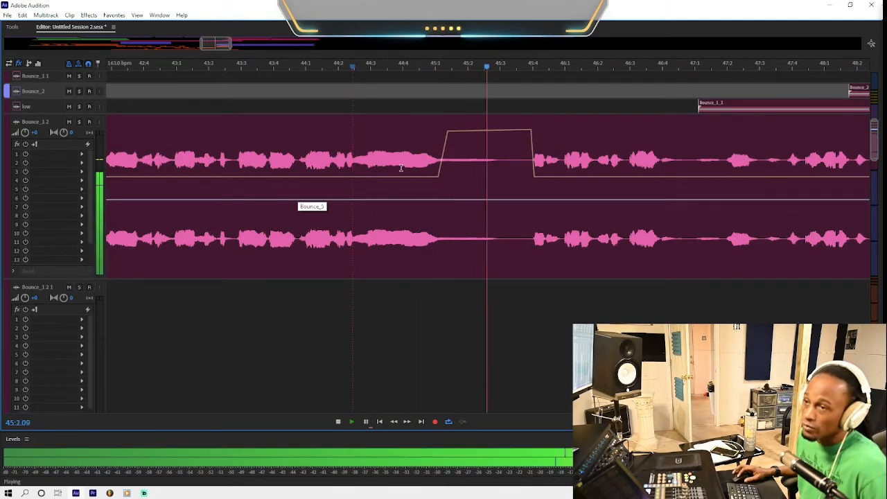
pyautogui.press('space')
# - Start the volume rise slightly before 45:1, make its end at 45:4 a vertical drop, and play back the passage
pyautogui.click(440, 179)
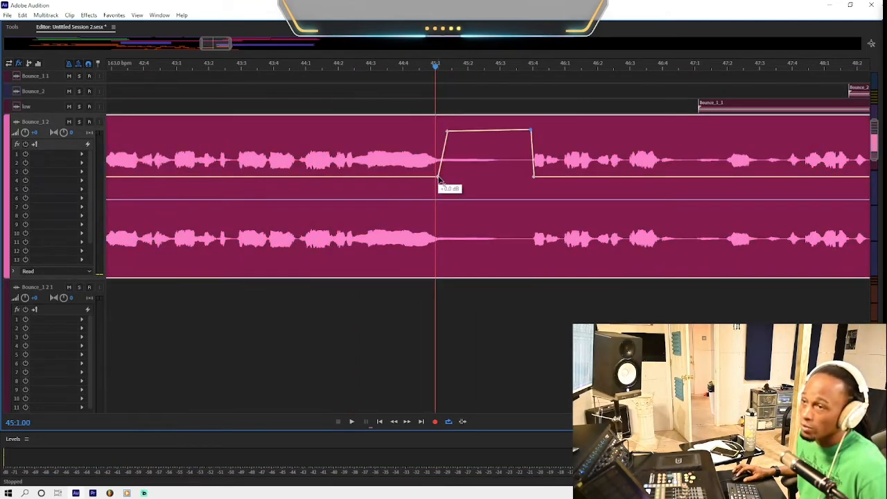
pyautogui.press('space')
pyautogui.click(304, 131)
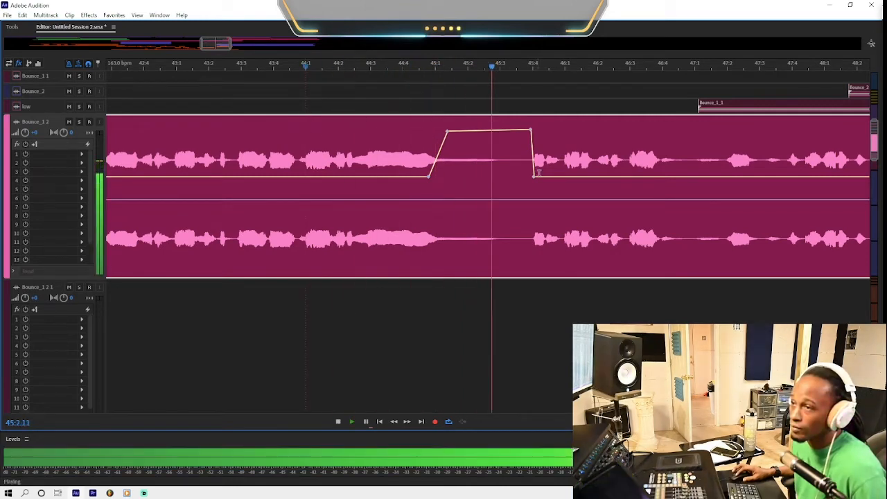
pyautogui.press('space')
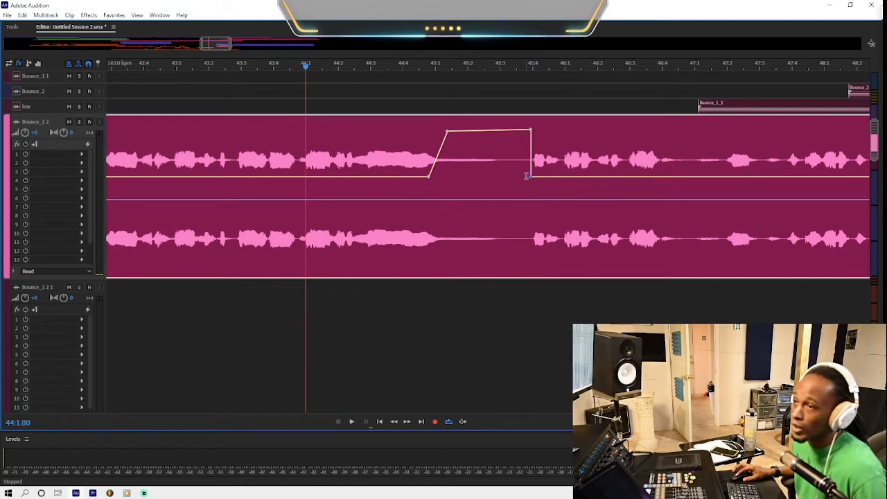
pyautogui.click(248, 156)
pyautogui.press('space')
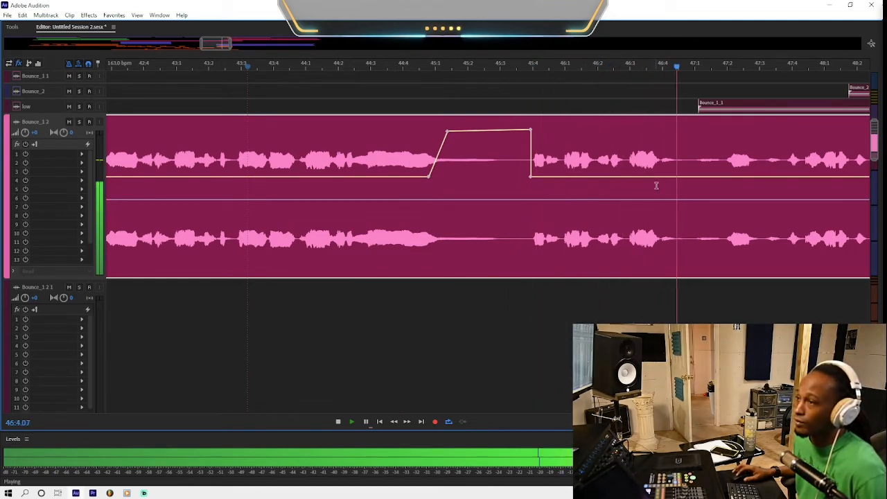
# - Audition the vocal after 46:3, raise its volume envelope over the quiet part just before 47:2, and play it back
pyautogui.click(629, 155)
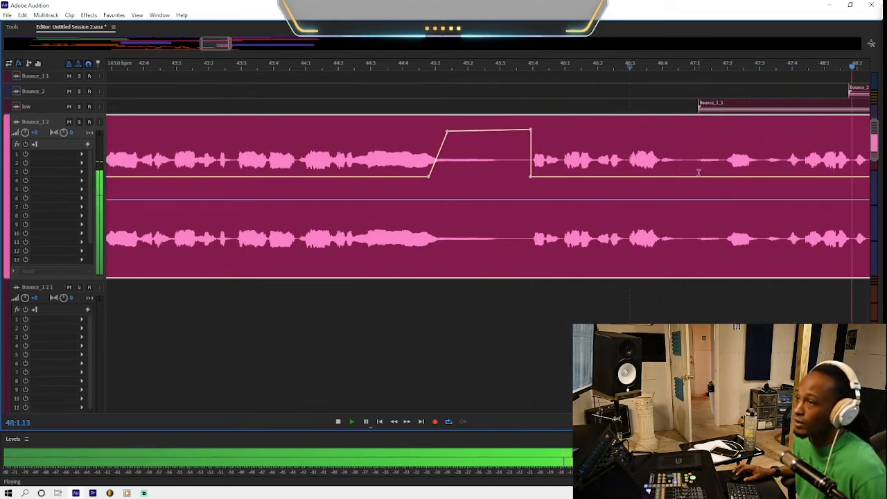
pyautogui.press('space')
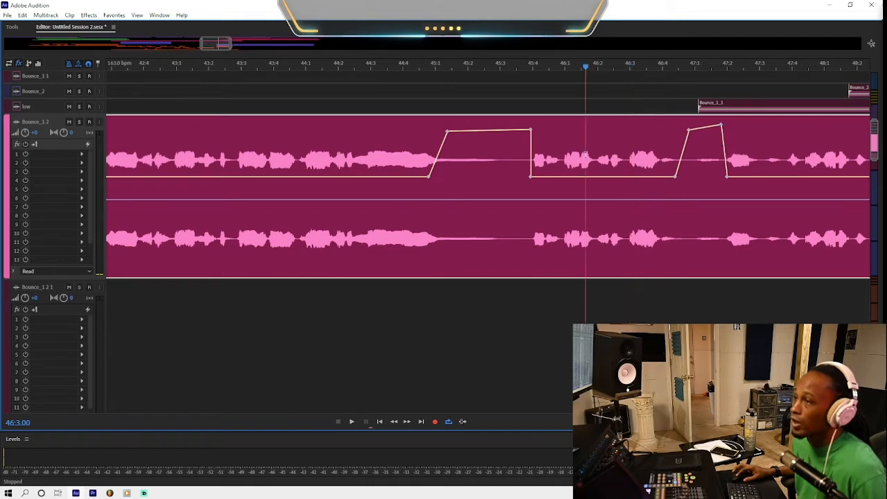
pyautogui.press('space')
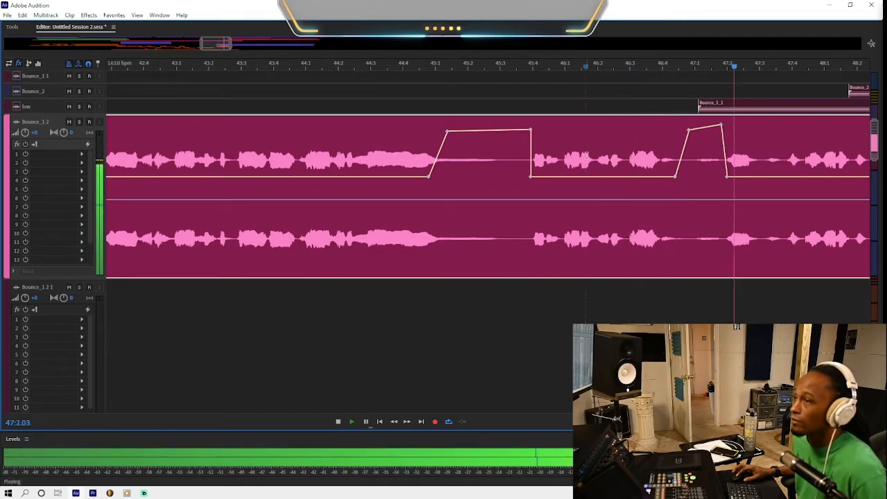
# - Lower the top points of the volume rise before 47:2 to about 8 to 9 dB and play through Marker 02
pyautogui.press('space')
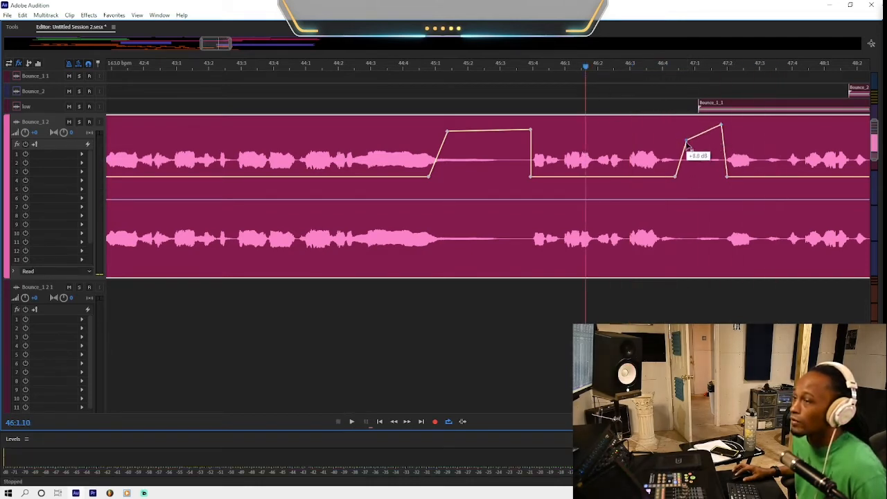
pyautogui.moveTo(722, 127); pyautogui.dragTo(724, 141)
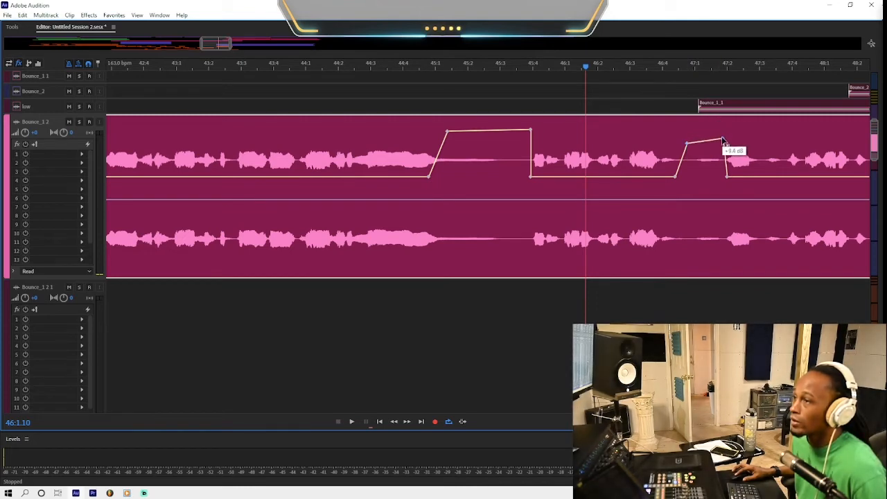
pyautogui.press('space')
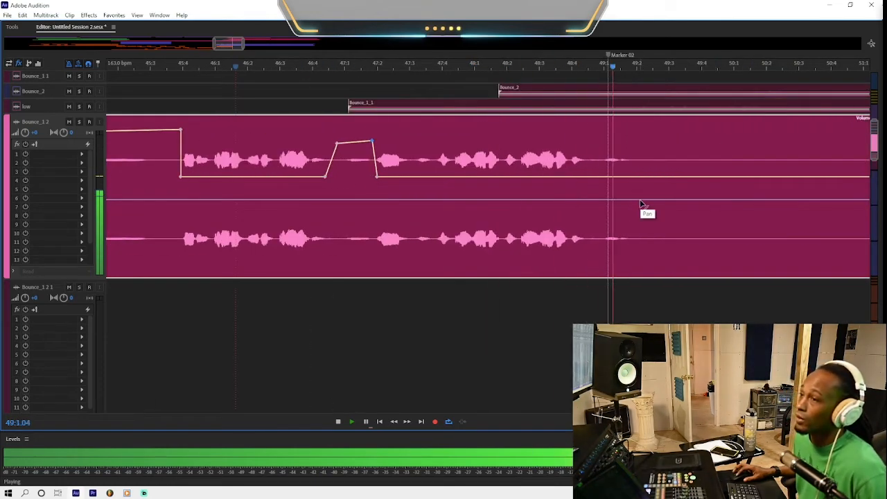
pyautogui.press('space')
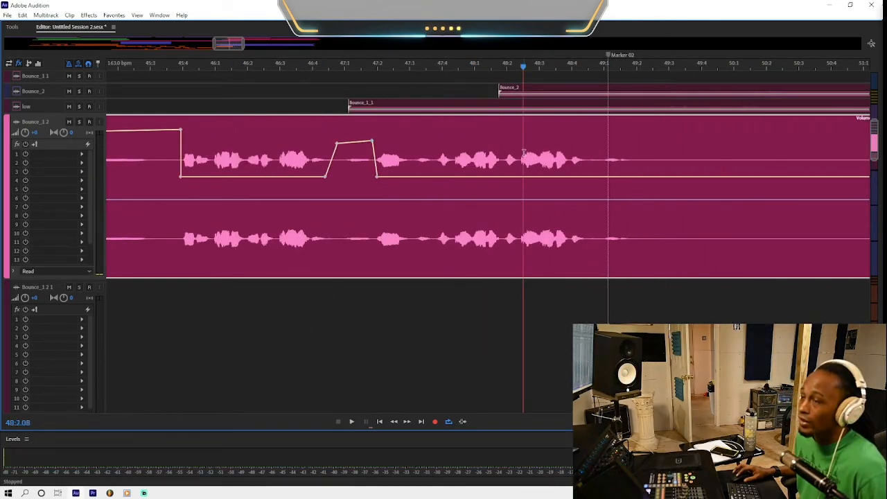
# - Play the session from 47:1, muting the BEAT track around Marker 02 and unmuting it near 50:3 to audition a beat drop
pyautogui.scroll(11, 519, 165)
pyautogui.scroll(-4, 518, 166)
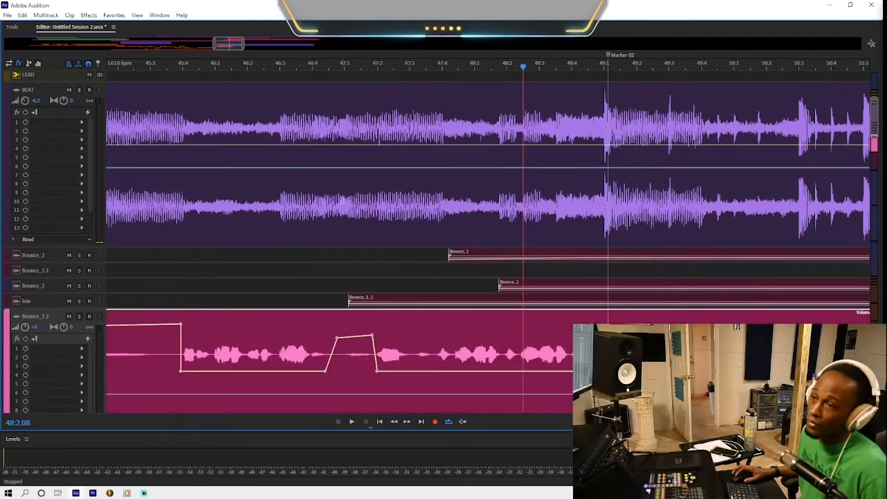
pyautogui.click(336, 201)
pyautogui.press('space')
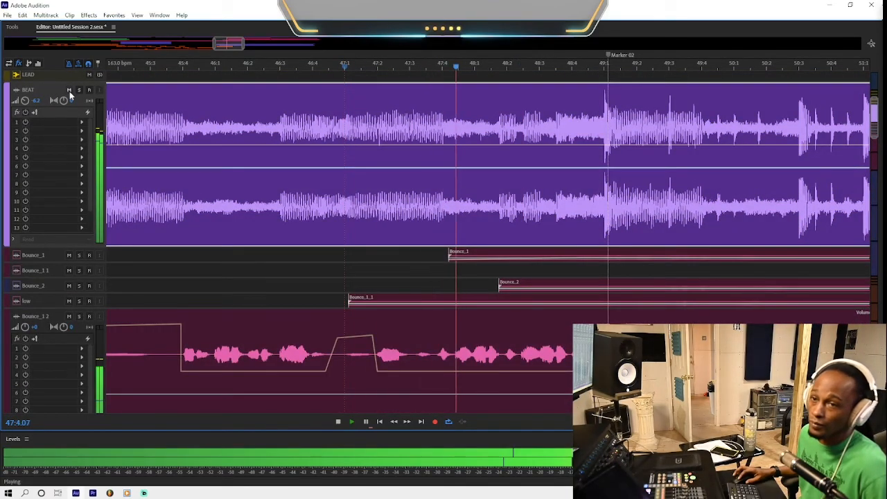
pyautogui.click(69, 90)
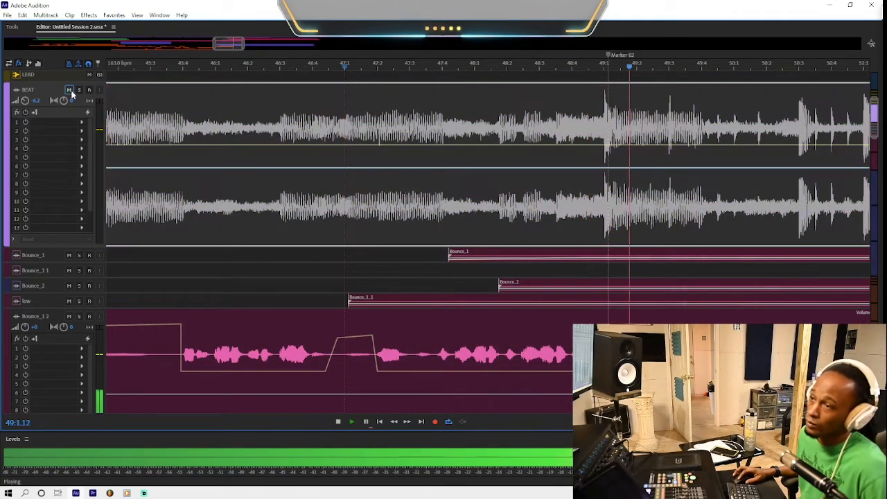
pyautogui.click(70, 90)
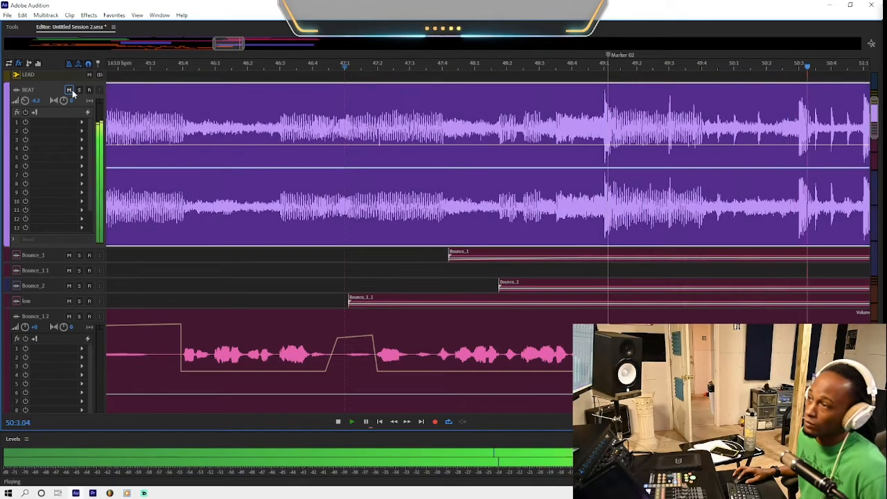
pyautogui.press('space')
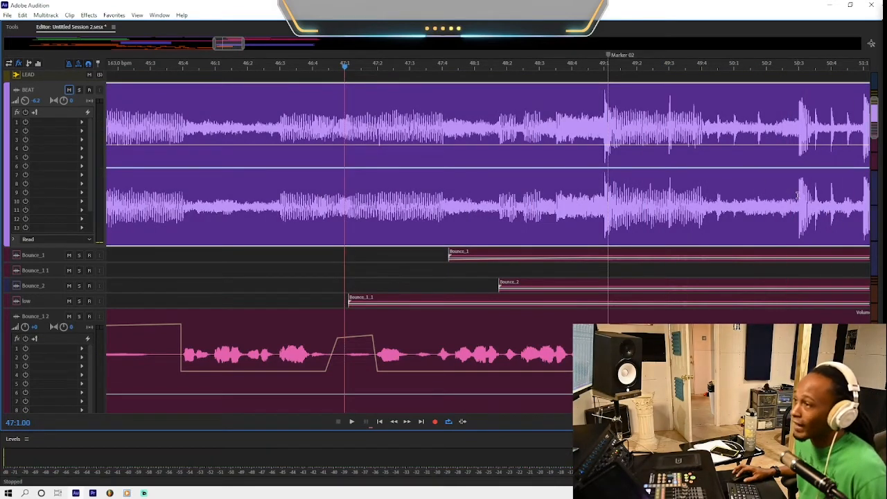
# - Delete the section of the BEAT clip between 49:1 and 50:3
pyautogui.moveTo(798, 196); pyautogui.dragTo(605, 208)
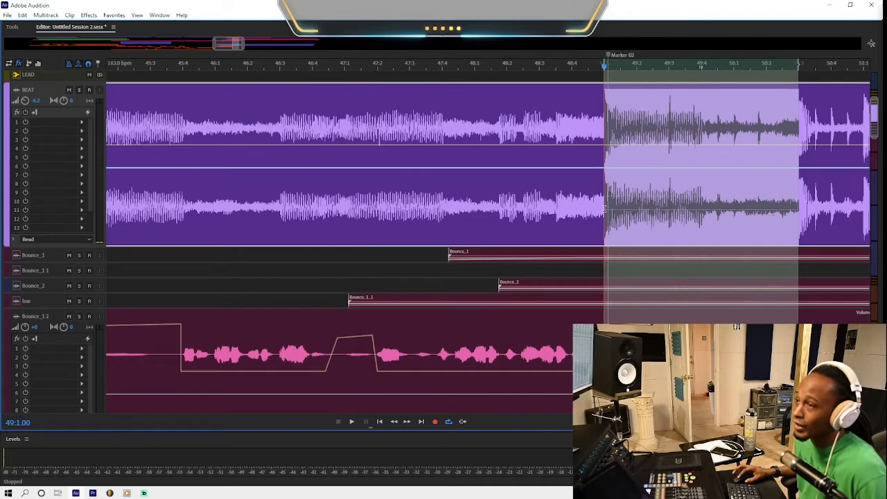
pyautogui.press('Delete')
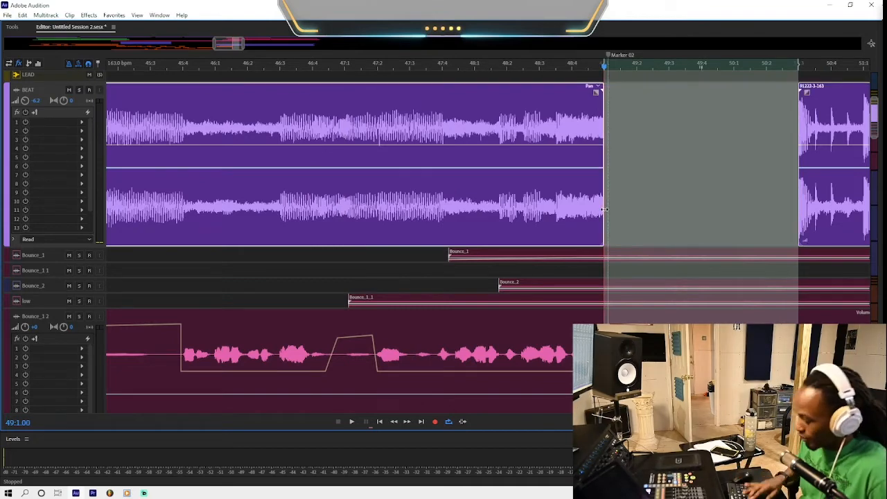
pyautogui.click(189, 119)
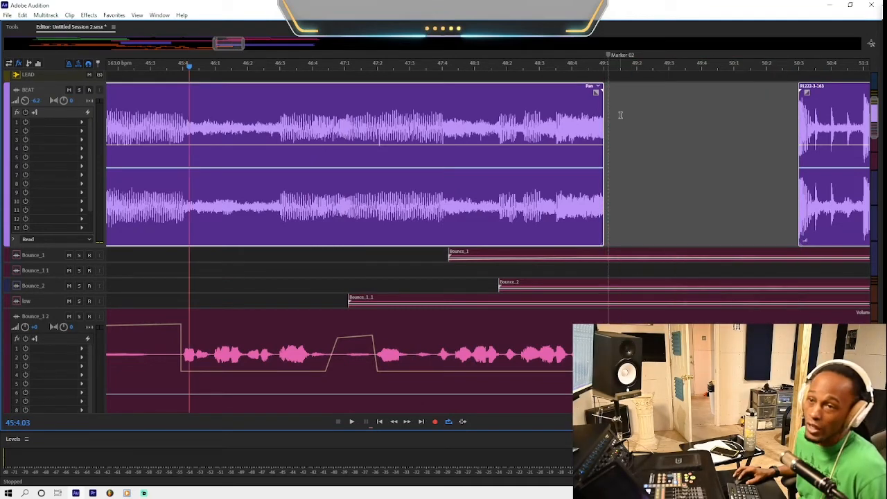
# - Split the BEAT clip at about 48:3.08 and convert the short piece ending at 49:1 to a unique copy
pyautogui.click(558, 117)
pyautogui.rightClick(582, 106)
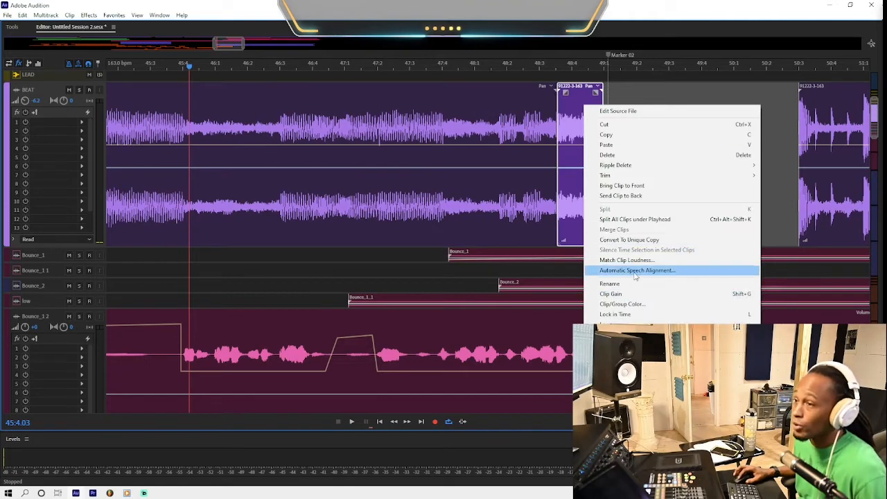
pyautogui.click(640, 241)
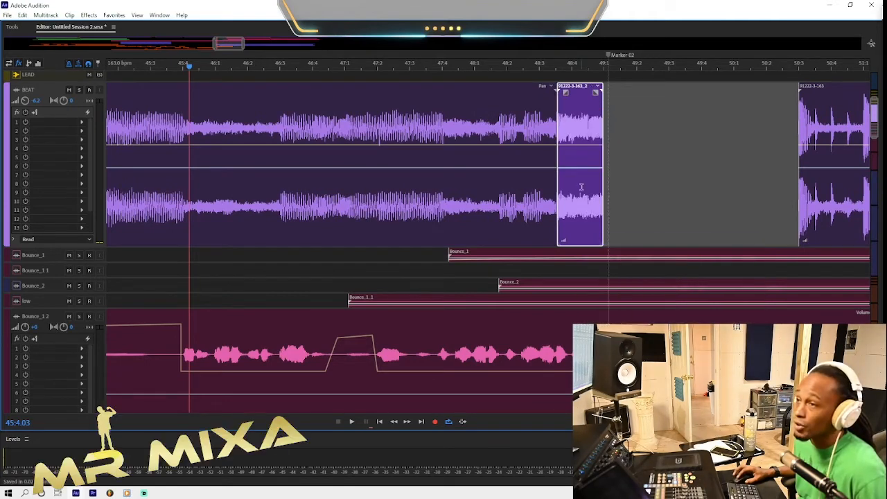
# - Apply the Pitch Bender effect with the Turntable Losing Power preset to the unique beat clip and return to the multitrack session
pyautogui.doubleClick(590, 203)
pyautogui.click(88, 15)
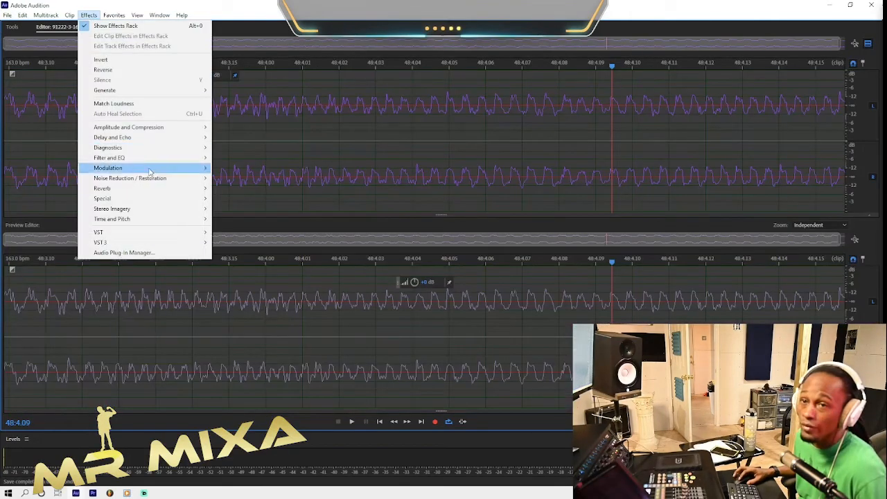
pyautogui.moveTo(166, 219)
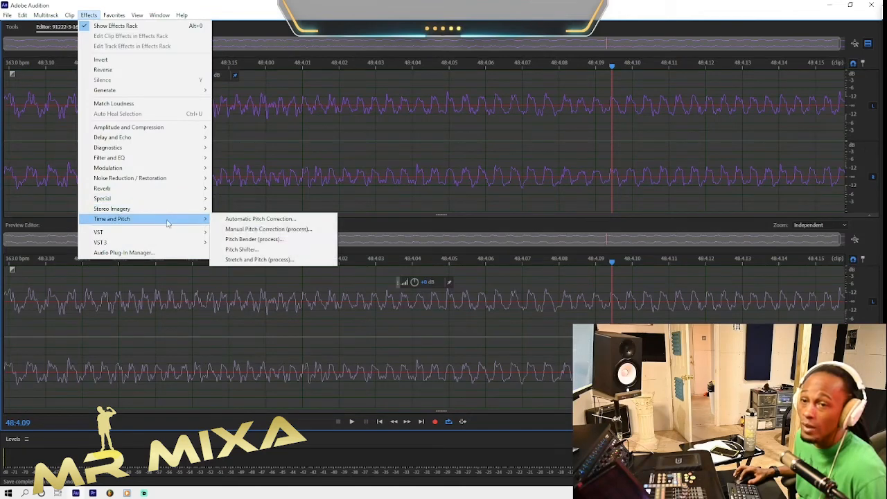
pyautogui.click(255, 239)
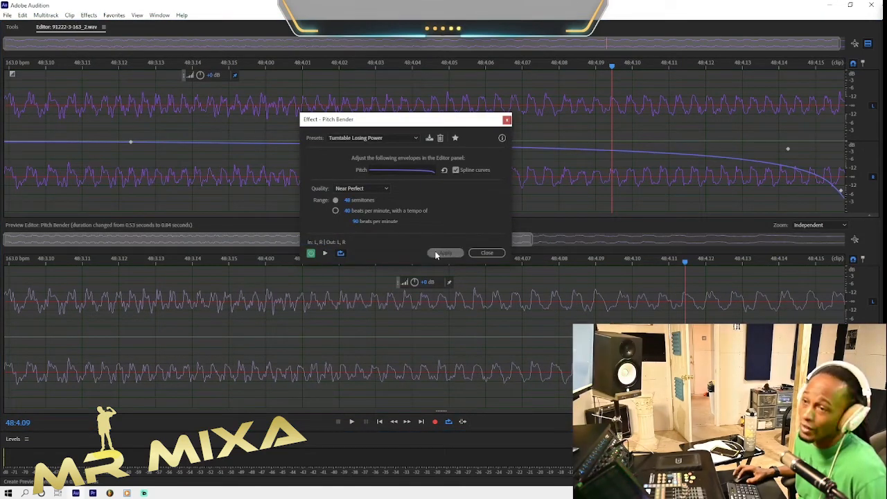
pyautogui.click(443, 253)
pyautogui.press('0')
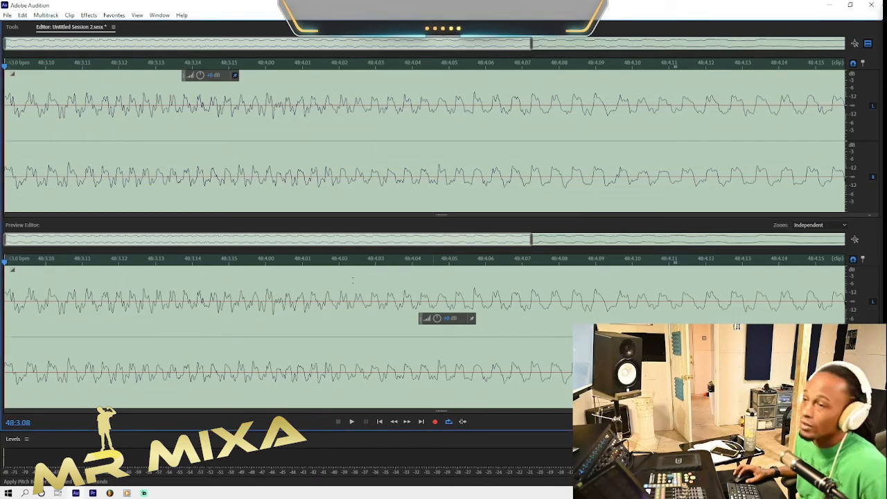
# - Extend the pitch-bent beat clip to just before 49:2 with a short fade-out at its end, and play back from about 46:3
pyautogui.click(298, 149)
pyautogui.press('space')
pyautogui.moveTo(603, 199); pyautogui.dragTo(631, 202)
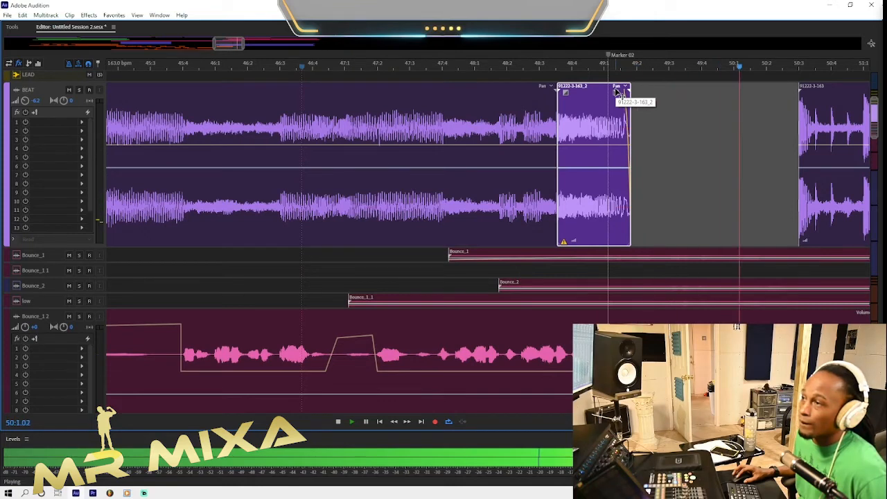
pyautogui.press('space')
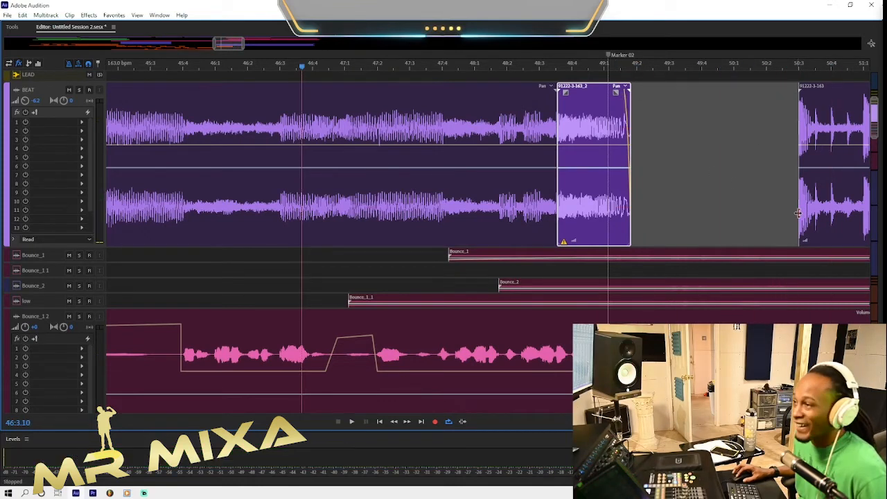
# - Extend the start of the BEAT clip from 50:3 back to about 50:1.06, split it at 50:3, and convert the short piece to a unique copy
pyautogui.moveTo(799, 215); pyautogui.dragTo(744, 224)
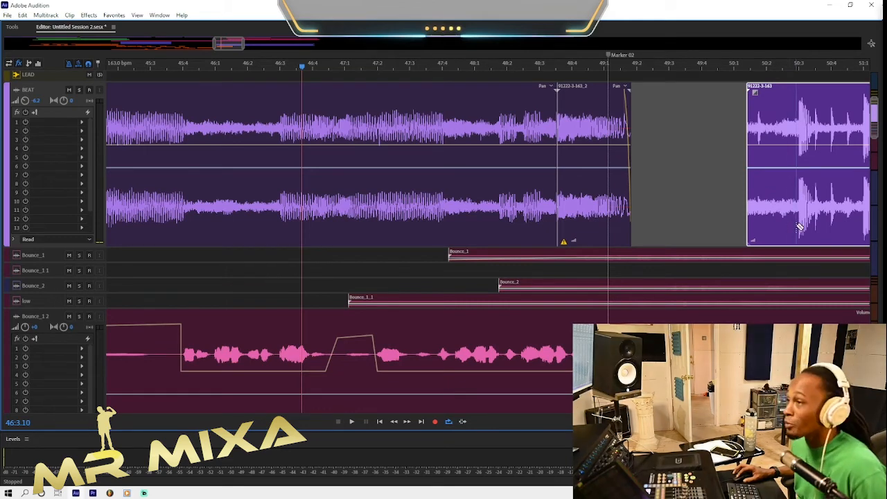
pyautogui.click(798, 227)
pyautogui.press('t')
pyautogui.click(783, 210)
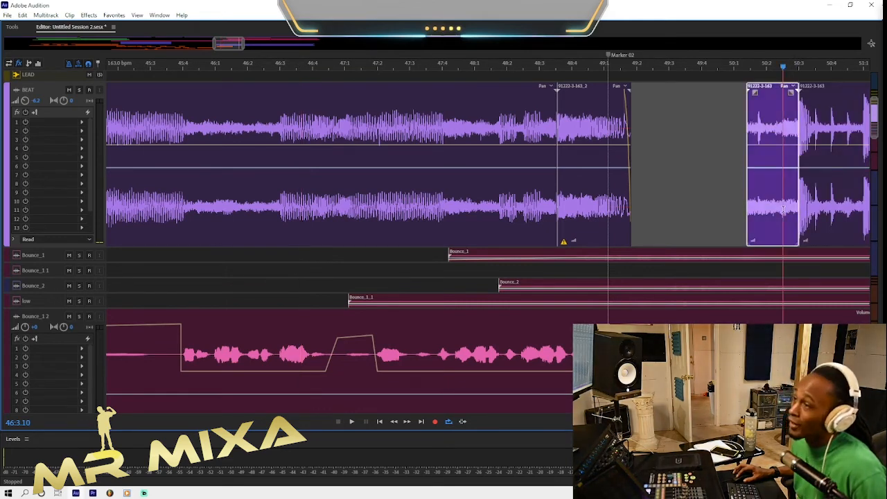
pyautogui.rightClick(787, 201)
pyautogui.click(775, 240)
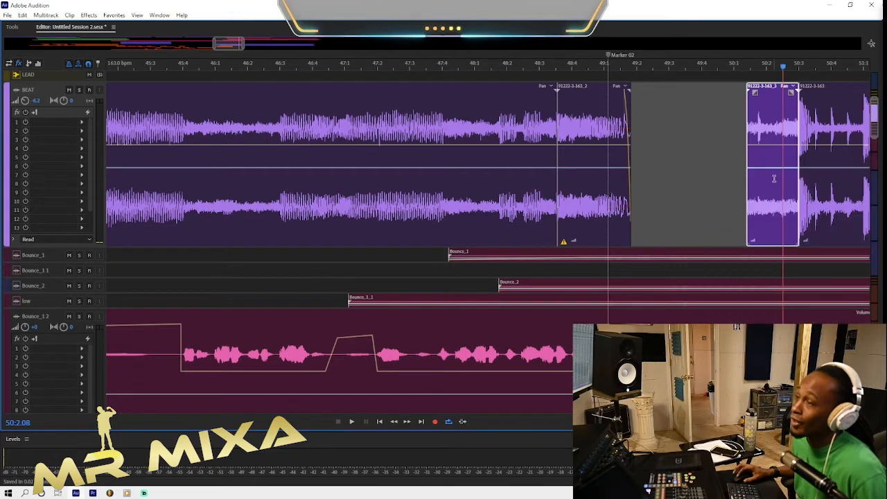
# - Apply the Pitch Bender effect with the Just Winding Up preset to the unique beat clip and return to the multitrack session
pyautogui.press('p')
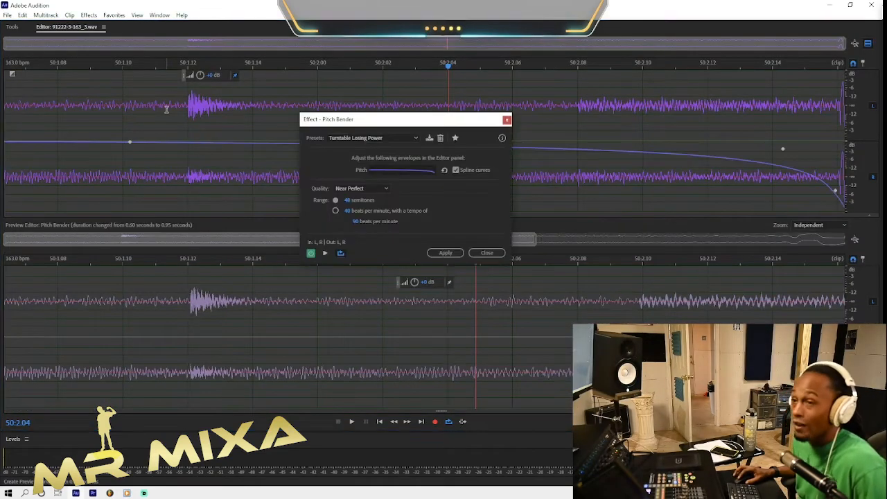
pyautogui.click(359, 139)
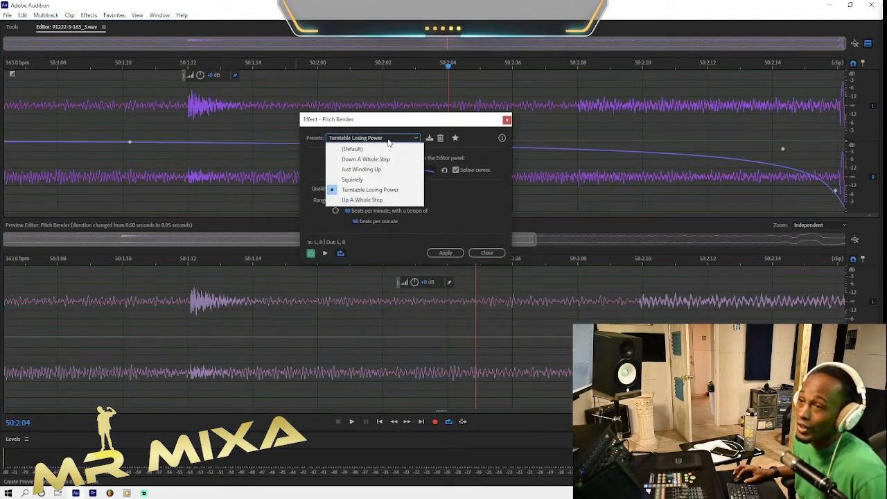
pyautogui.click(395, 173)
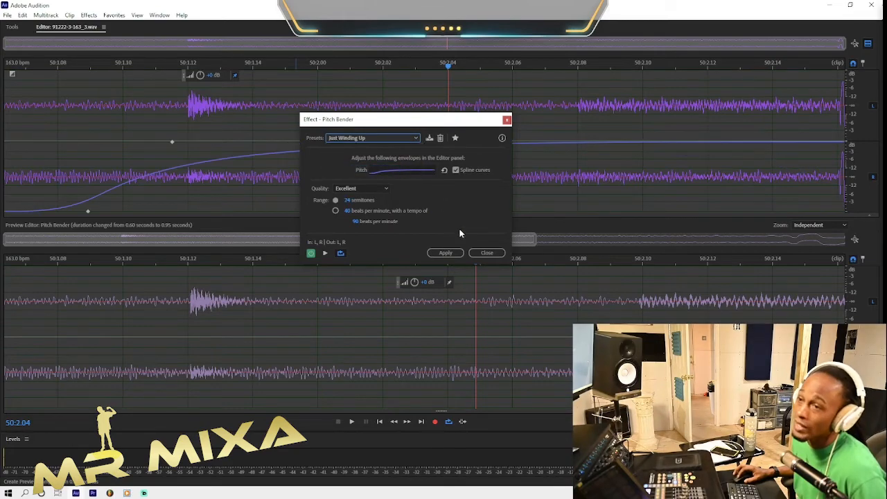
pyautogui.click(435, 254)
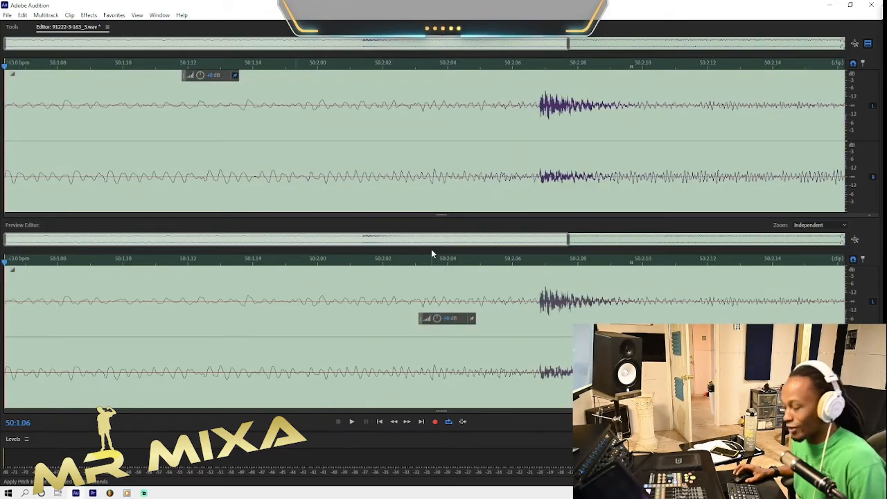
pyautogui.press('0')
# - Move the pitch-bent clip against the BEAT clip starting at 50:3 and play back from about 48:1
pyautogui.moveTo(769, 210); pyautogui.dragTo(822, 224)
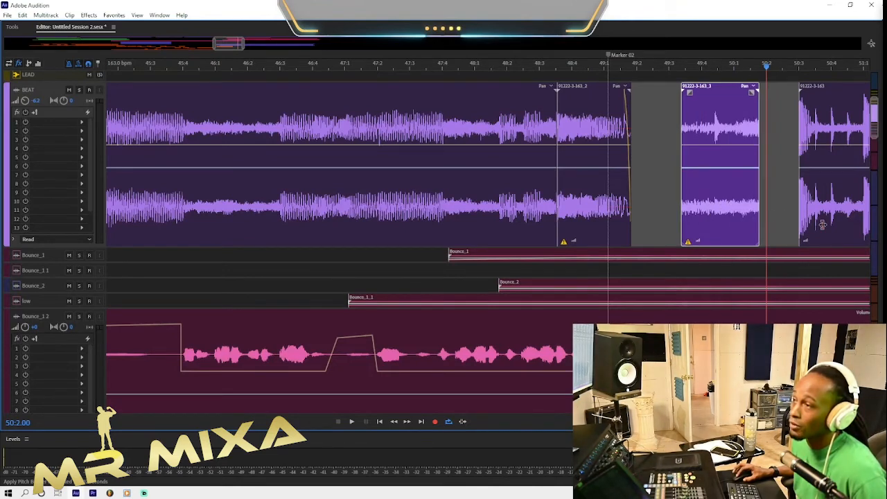
pyautogui.moveTo(724, 211); pyautogui.dragTo(764, 214)
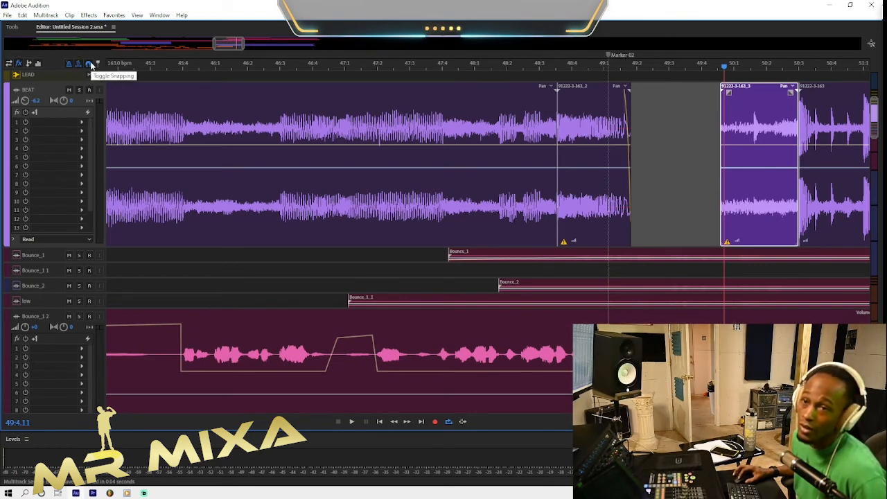
pyautogui.moveTo(762, 192); pyautogui.dragTo(762, 202)
pyautogui.click(481, 213)
pyautogui.press('space')
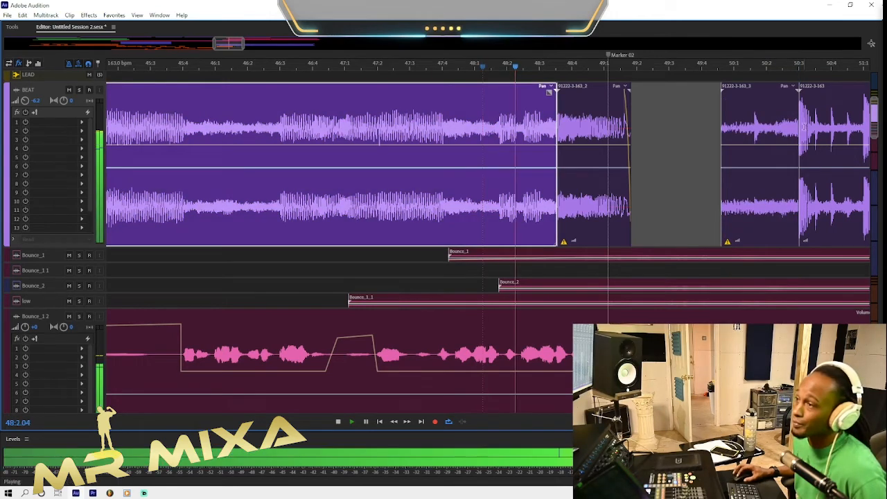
# - Fade in the winding-up beat clip until just before 50:2 and save the session together with all changed audio files
pyautogui.click(729, 94)
pyautogui.moveTo(729, 94); pyautogui.dragTo(768, 94)
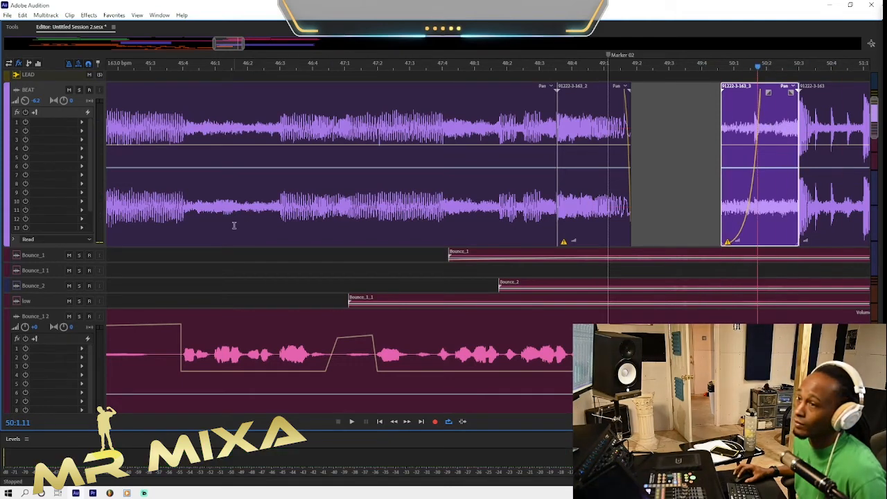
pyautogui.click(150, 196)
pyautogui.hotkey('ctrl', 's')
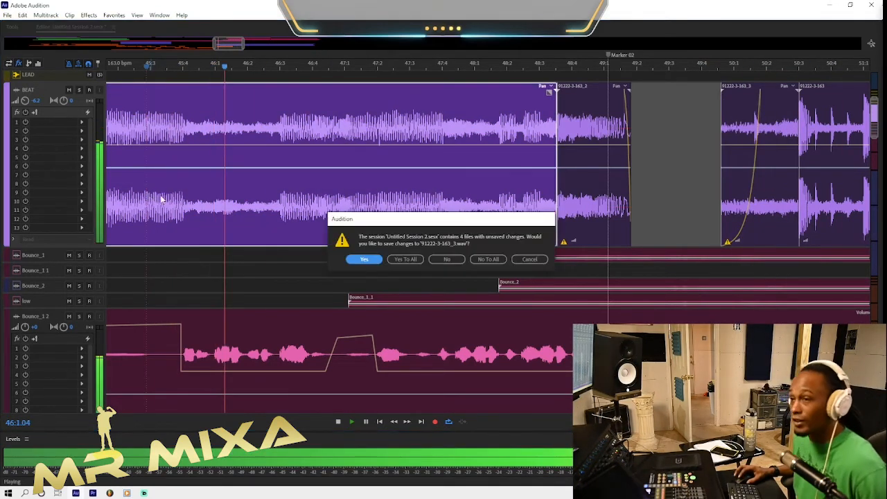
pyautogui.click(402, 258)
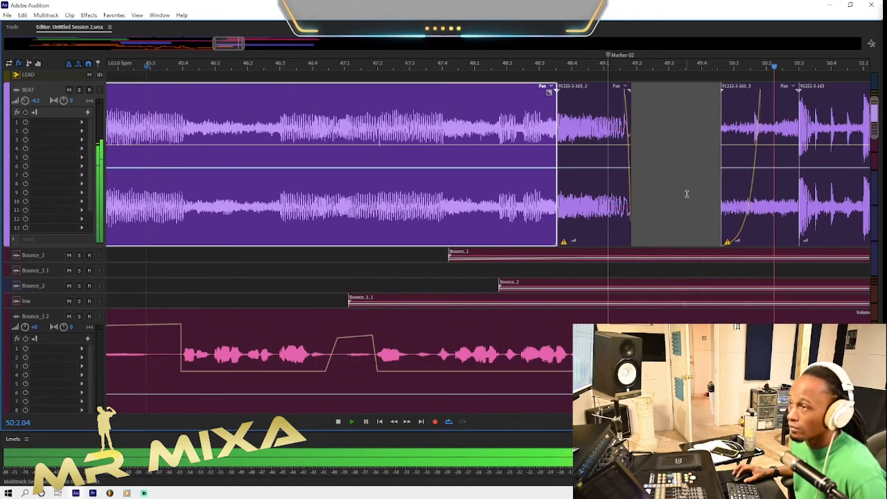
# - Stop the playback and delete the empty Bounce_1 2 1 track
pyautogui.scroll(-2, 687, 194)
pyautogui.scroll(-6, 681, 202)
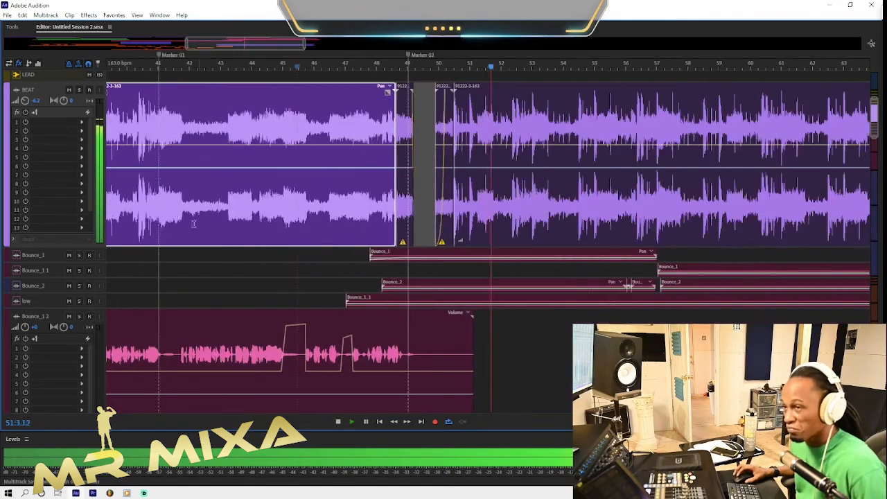
pyautogui.scroll(-4, 61, 182)
pyautogui.scroll(-2, 185, 209)
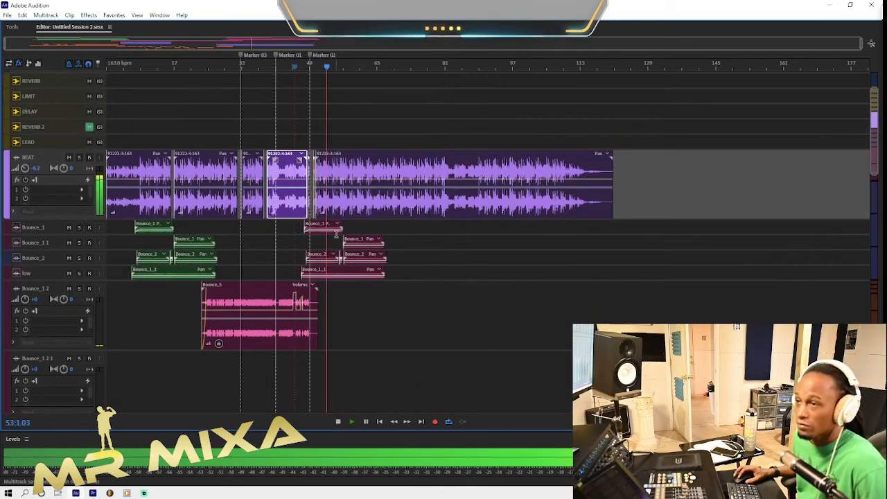
pyautogui.scroll(-3, 334, 232)
pyautogui.press('space')
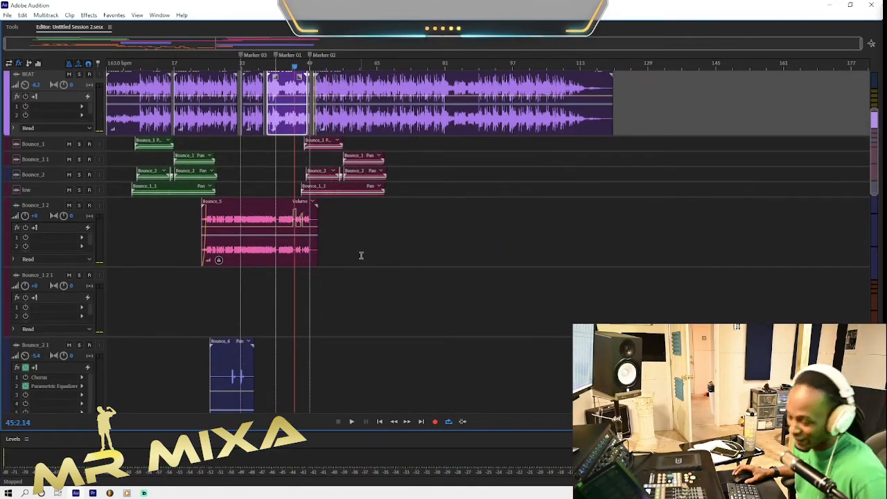
pyautogui.click(262, 306)
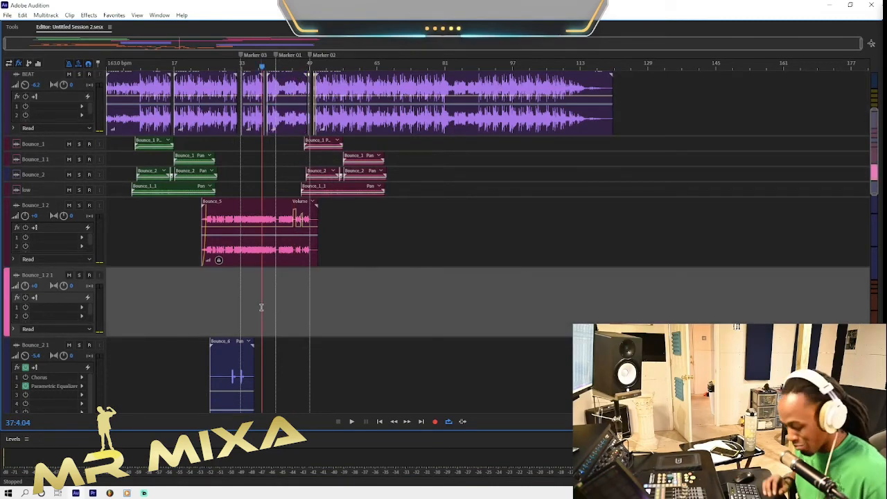
pyautogui.hotkey('ctrl', 'alt', 'BackSpace')
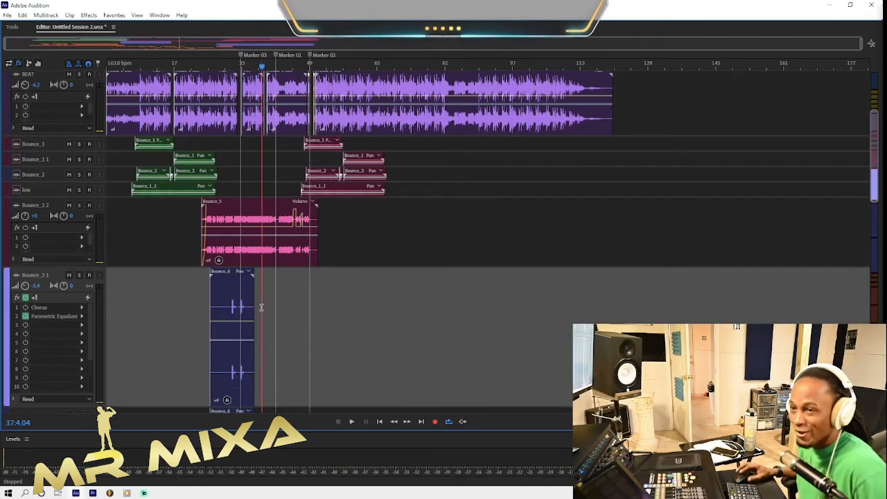
# - Reduce the track heights and look over the whole session layout from the buses down to the TAG and Master tracks
pyautogui.click(200, 287)
pyautogui.scroll(-3, 56, 248)
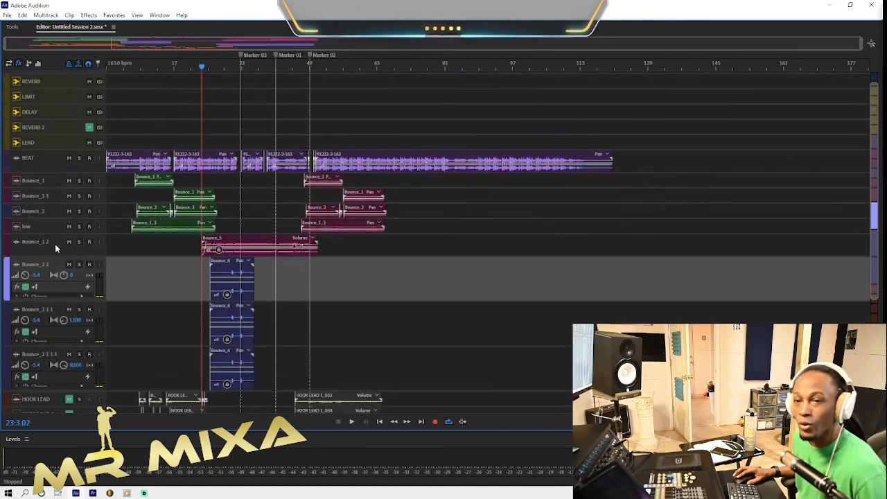
pyautogui.scroll(-2, 41, 263)
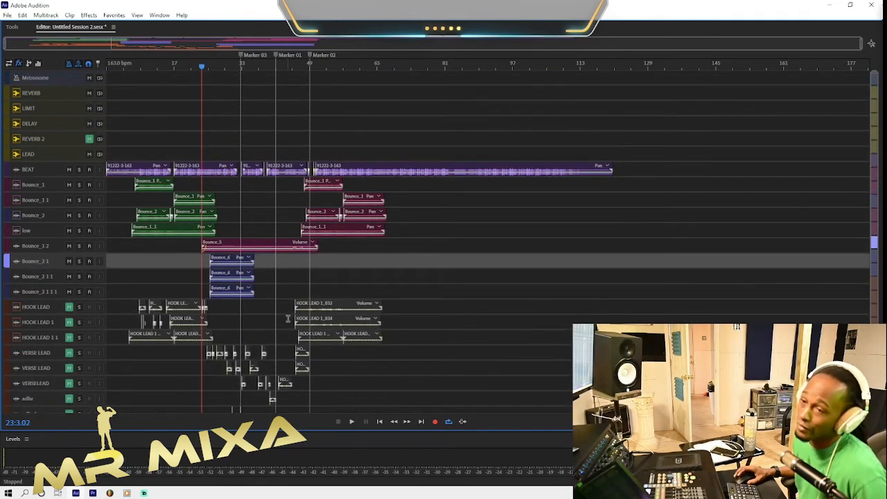
pyautogui.scroll(-3, 285, 332)
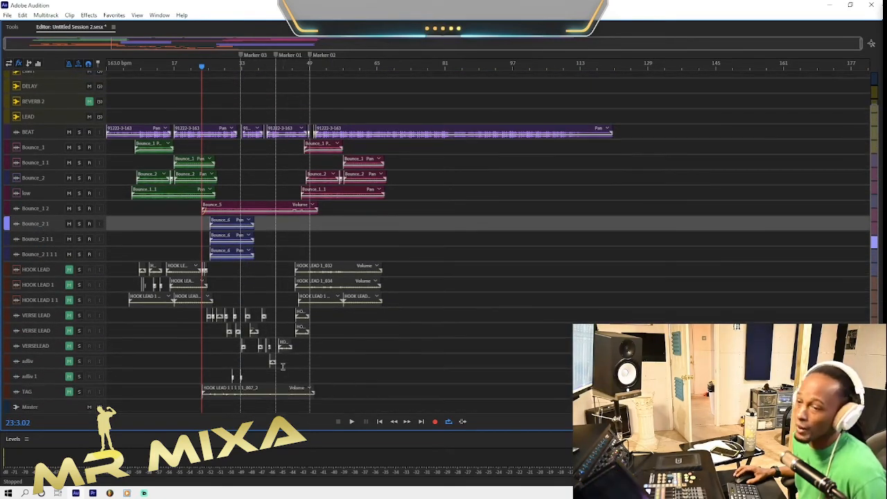
pyautogui.click(330, 393)
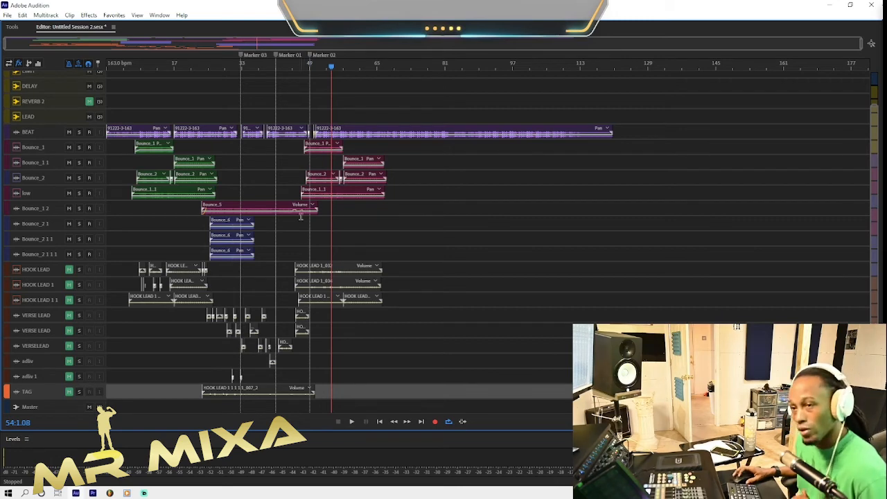
pyautogui.scroll(3, 51, 216)
pyautogui.scroll(-3, 56, 212)
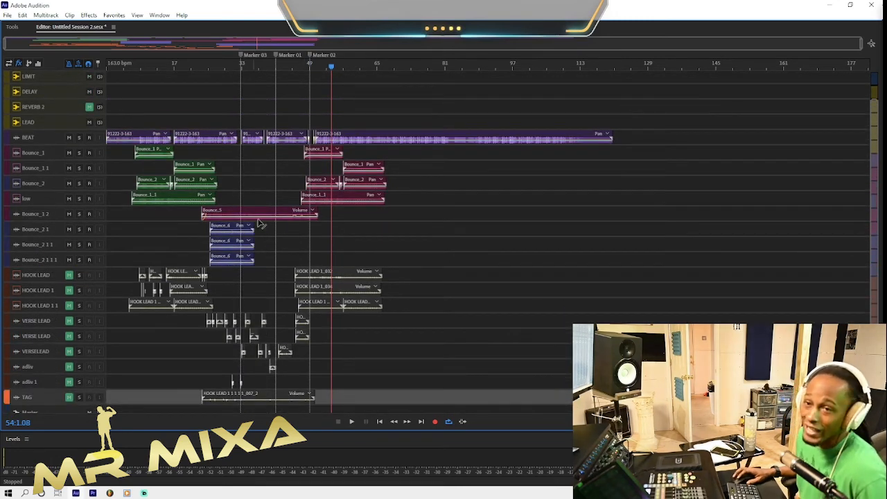
pyautogui.scroll(2, 267, 234)
pyautogui.scroll(-2, 267, 234)
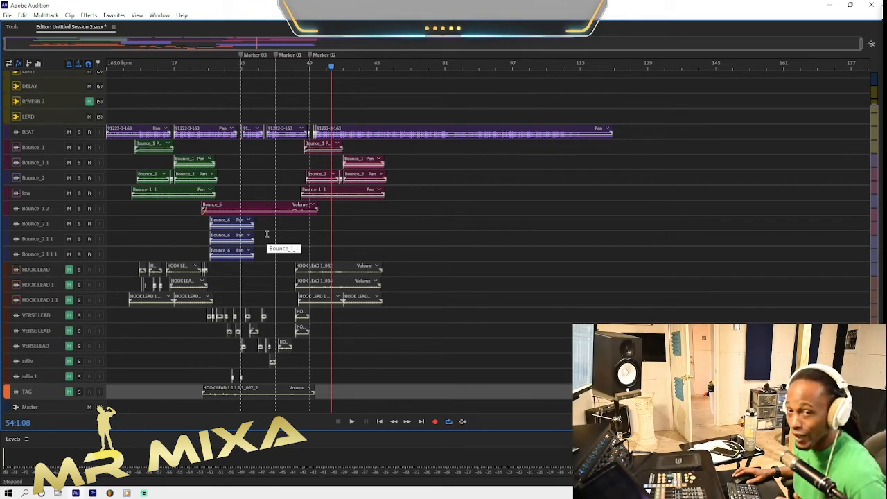
pyautogui.click(203, 224)
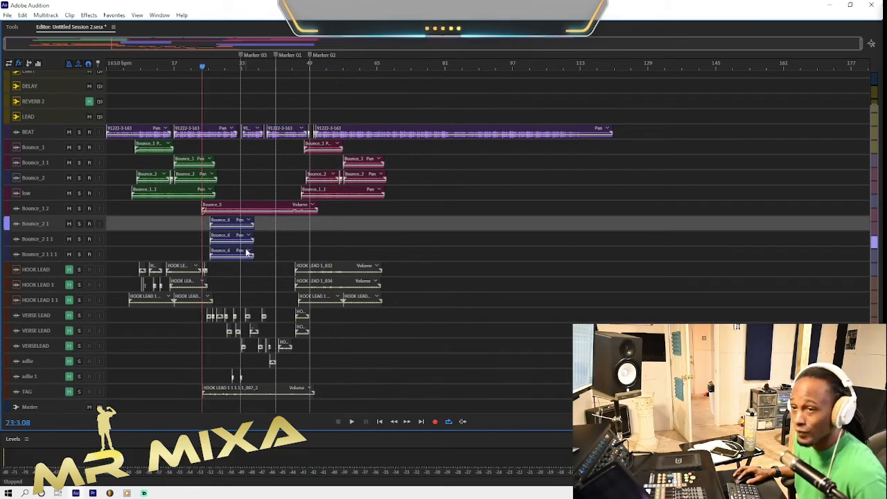